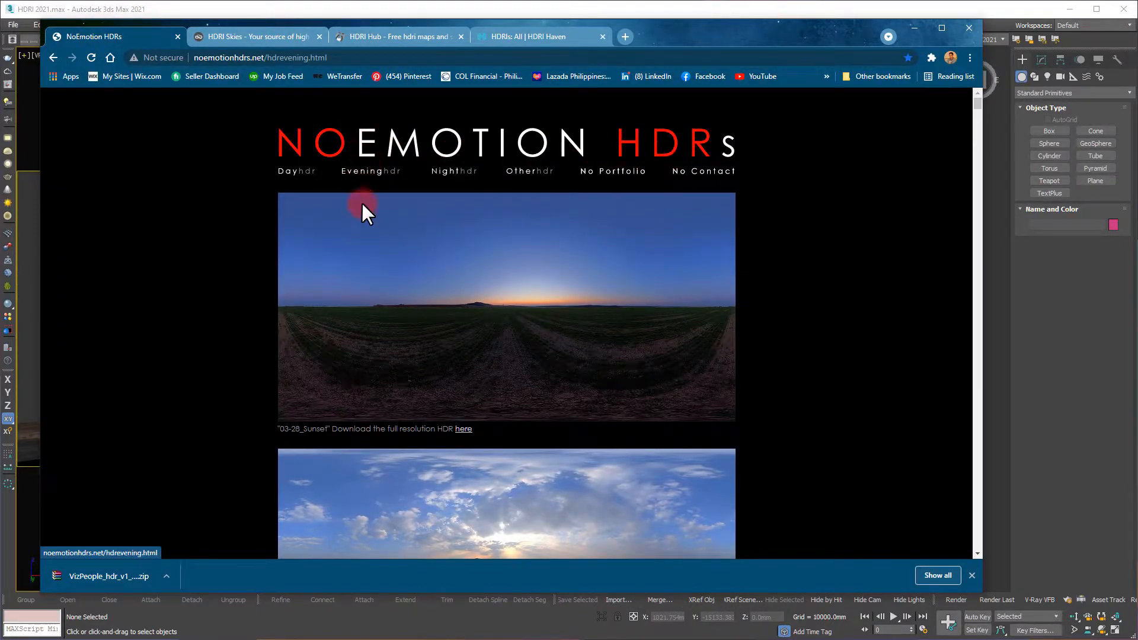
# Step: Browse the evening skies on NoEmotion HDRs and the sky gallery on HDRI Skies for suitable HDR images
pyautogui.scroll(-16, 667, 363)
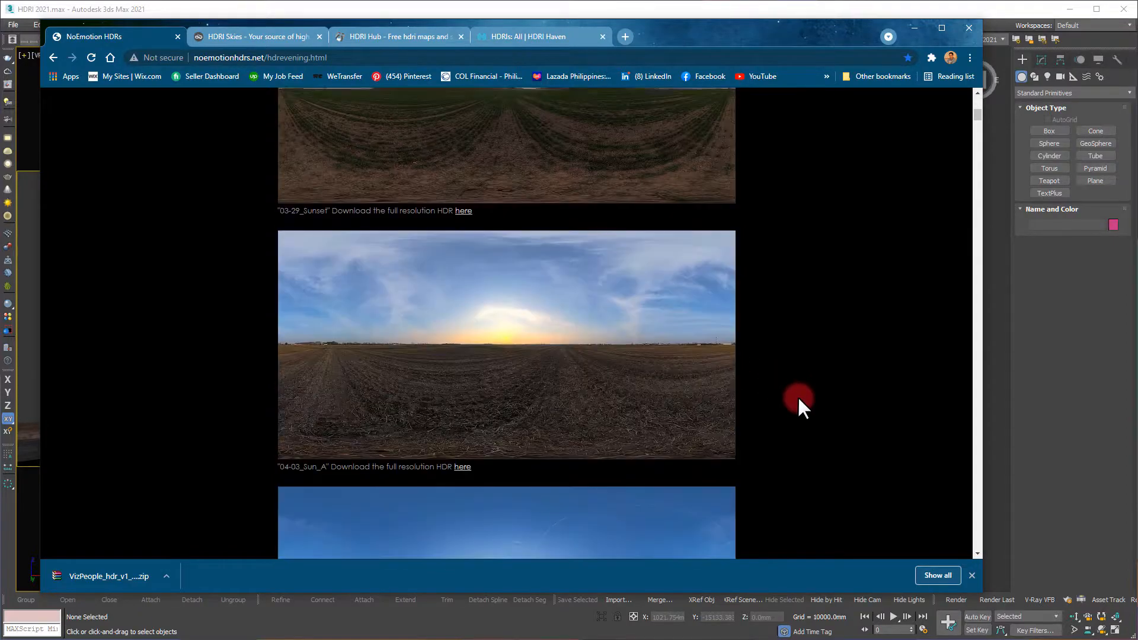
pyautogui.scroll(-20, 849, 364)
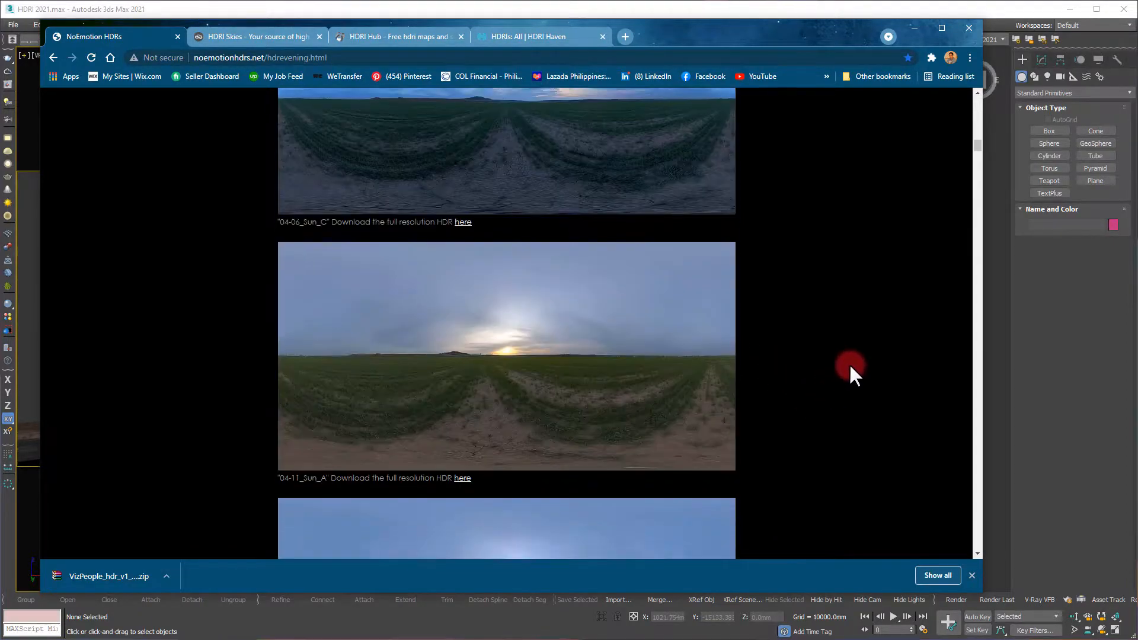
pyautogui.scroll(20, 850, 367)
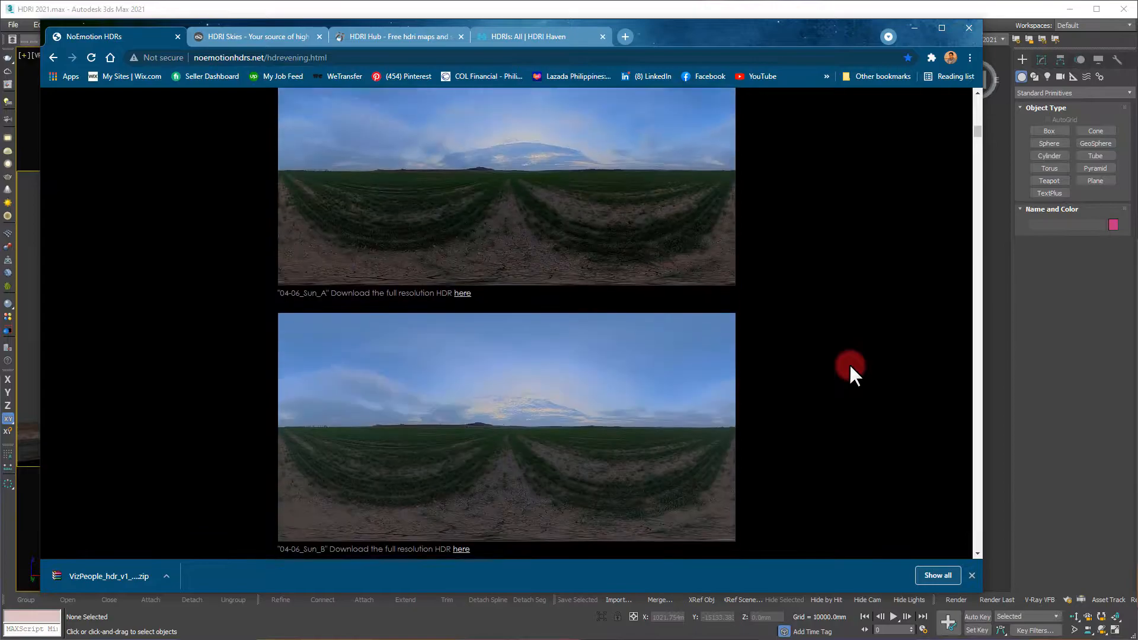
pyautogui.scroll(6, 850, 367)
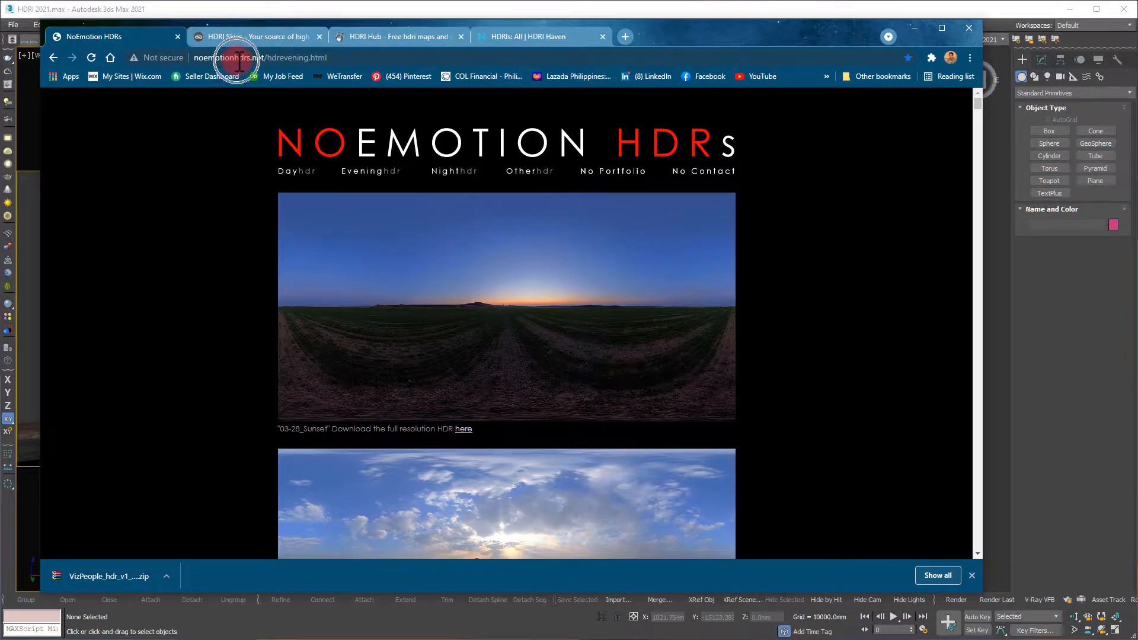
pyautogui.click(287, 37)
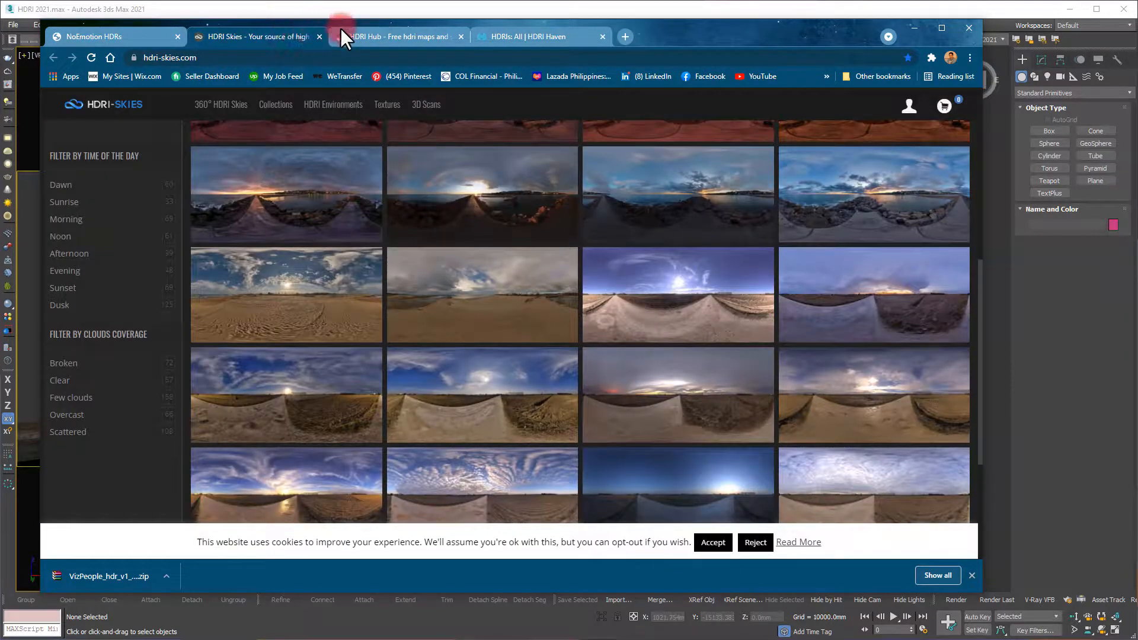
pyautogui.scroll(-4, 705, 345)
pyautogui.scroll(7, 706, 345)
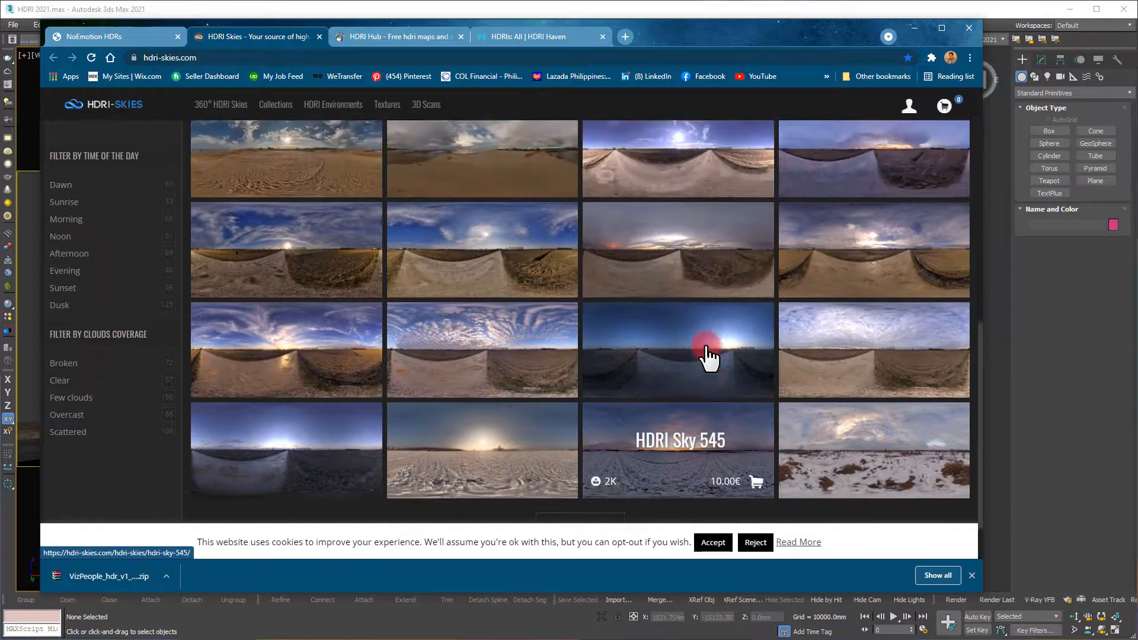
pyautogui.scroll(4, 706, 350)
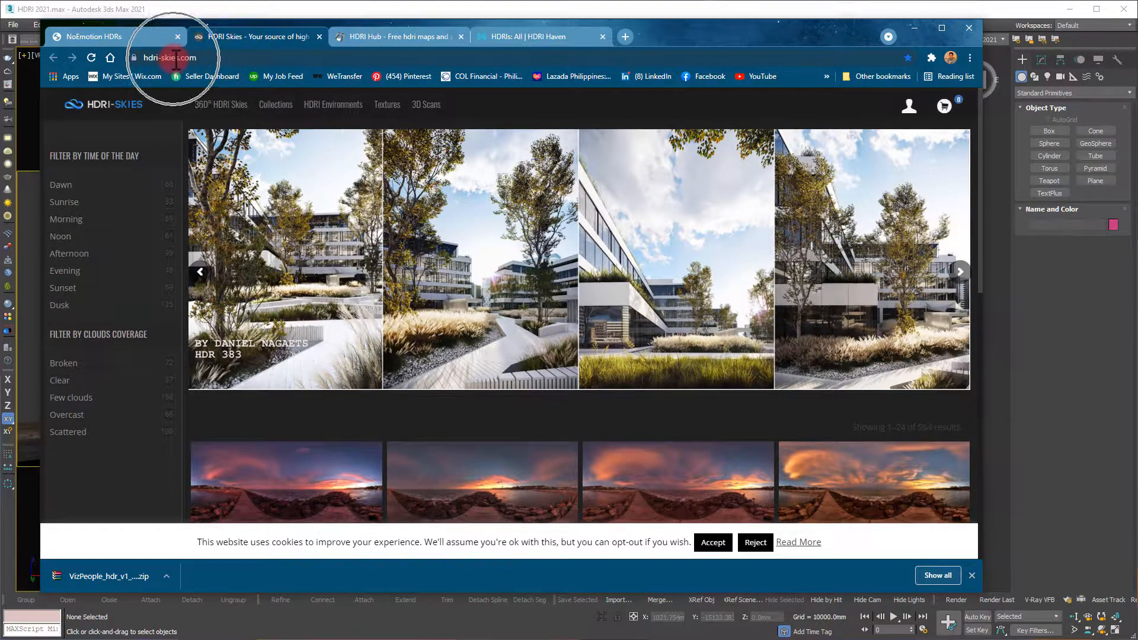
# Step: Browse the free HDRI skies on HDRI Hub and the full HDRI catalogue on HDRI Haven
pyautogui.click(371, 33)
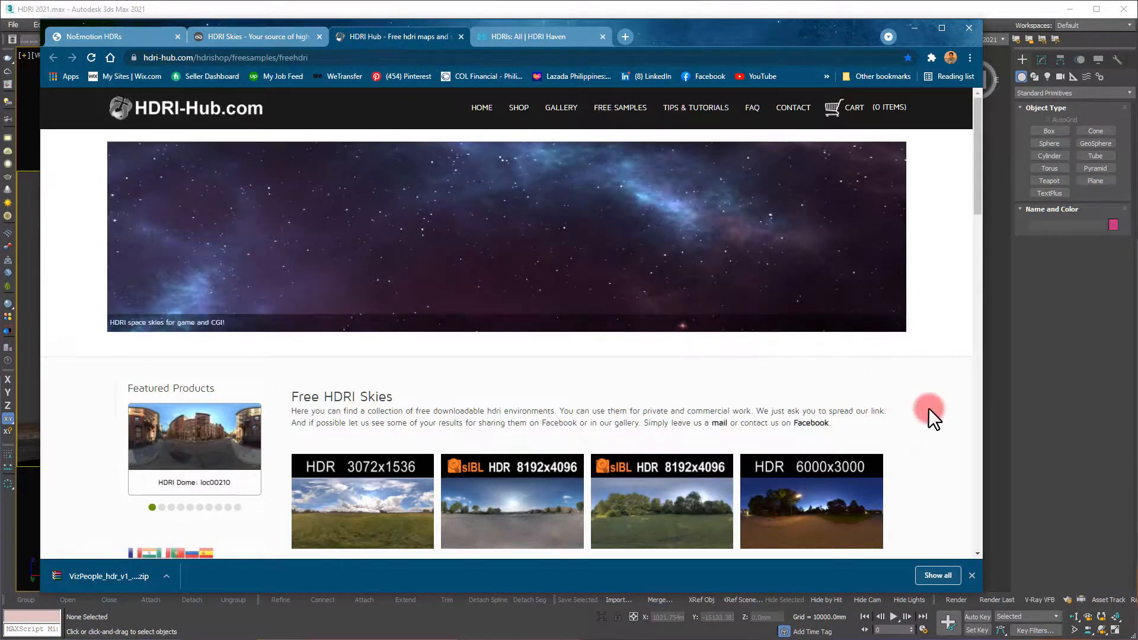
pyautogui.scroll(-5, 928, 408)
pyautogui.scroll(5, 928, 408)
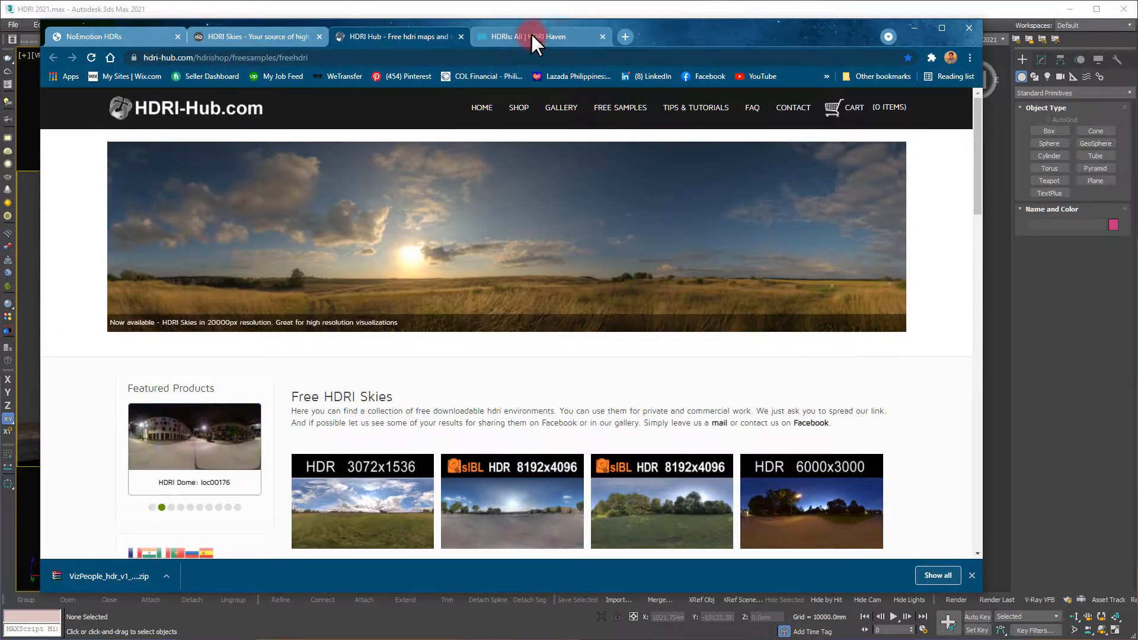
pyautogui.click(532, 34)
pyautogui.scroll(-10, 821, 349)
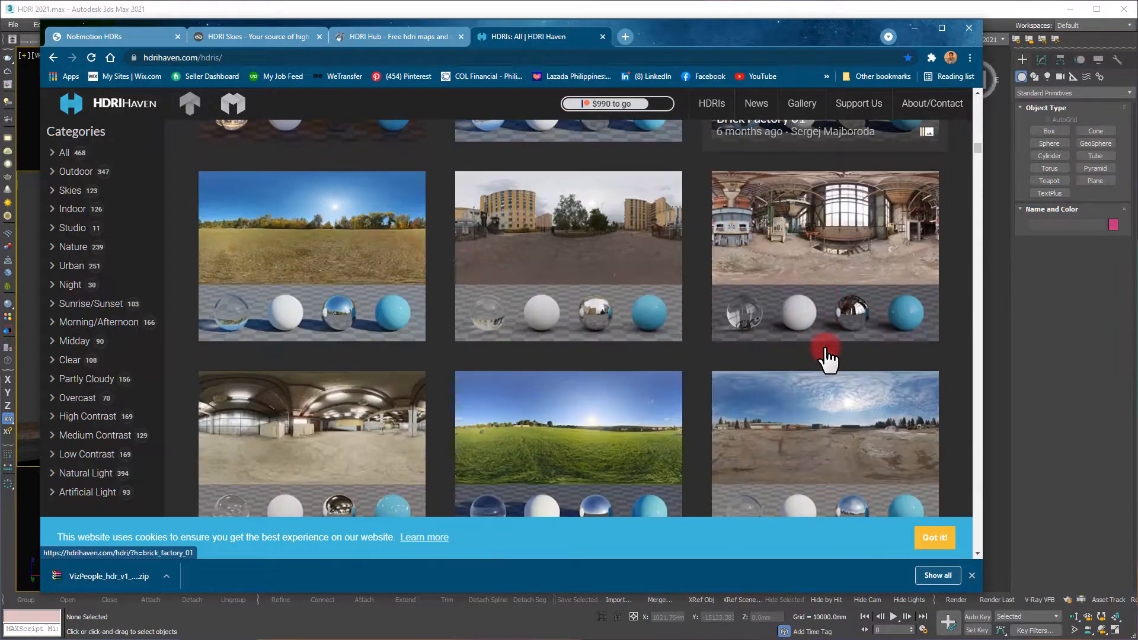
pyautogui.scroll(-10, 827, 358)
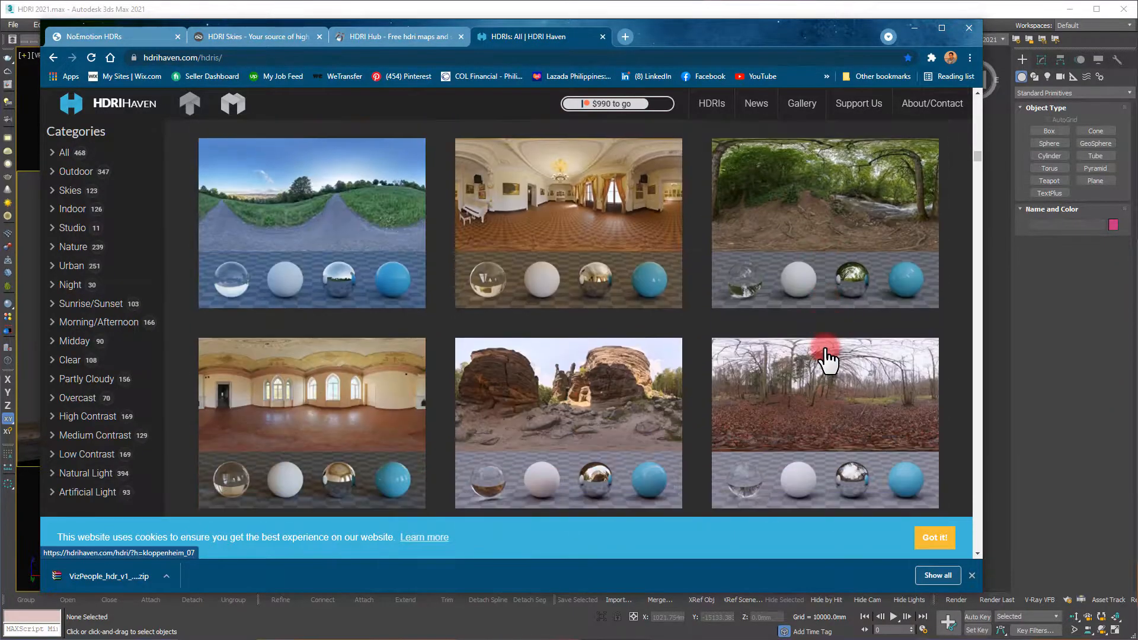
pyautogui.scroll(-10, 827, 359)
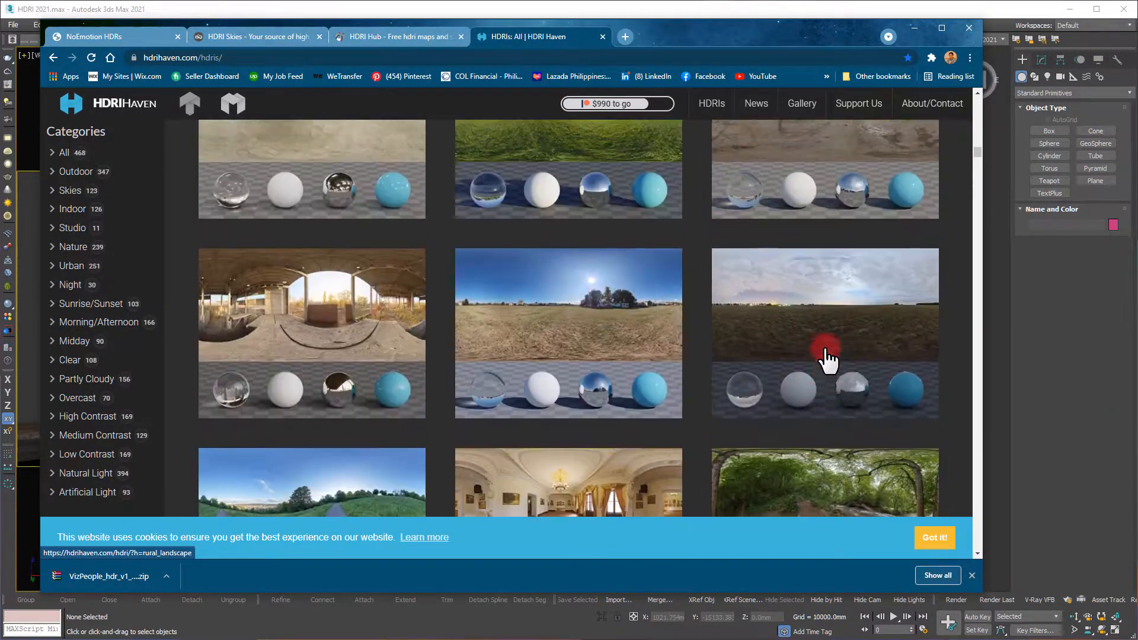
pyautogui.scroll(-10, 827, 358)
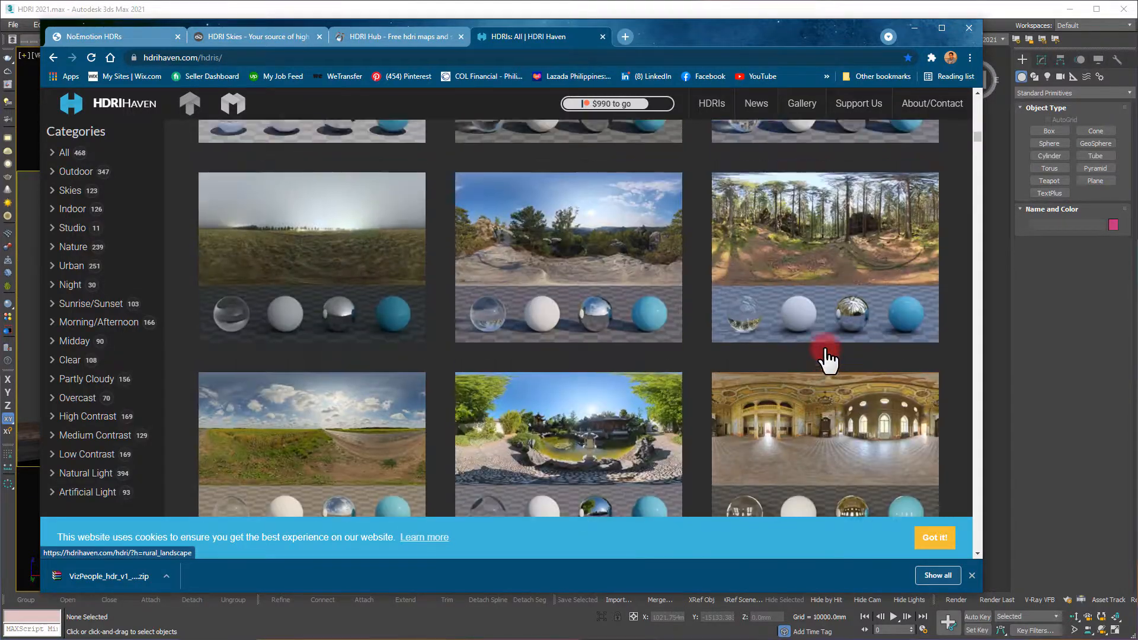
pyautogui.scroll(15, 827, 358)
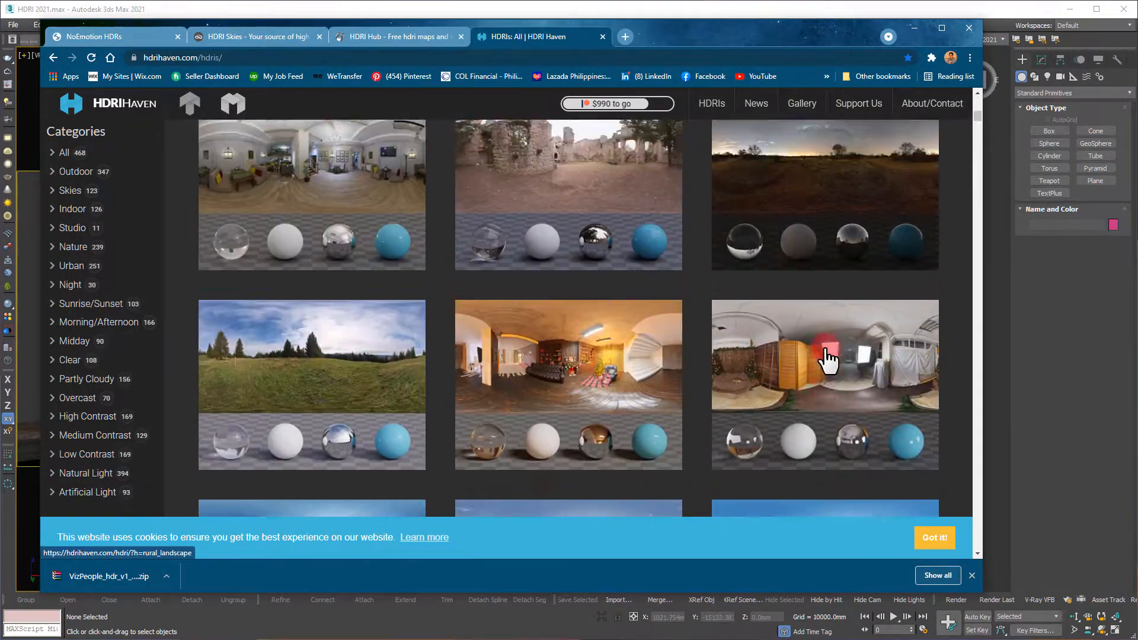
pyautogui.scroll(3, 827, 359)
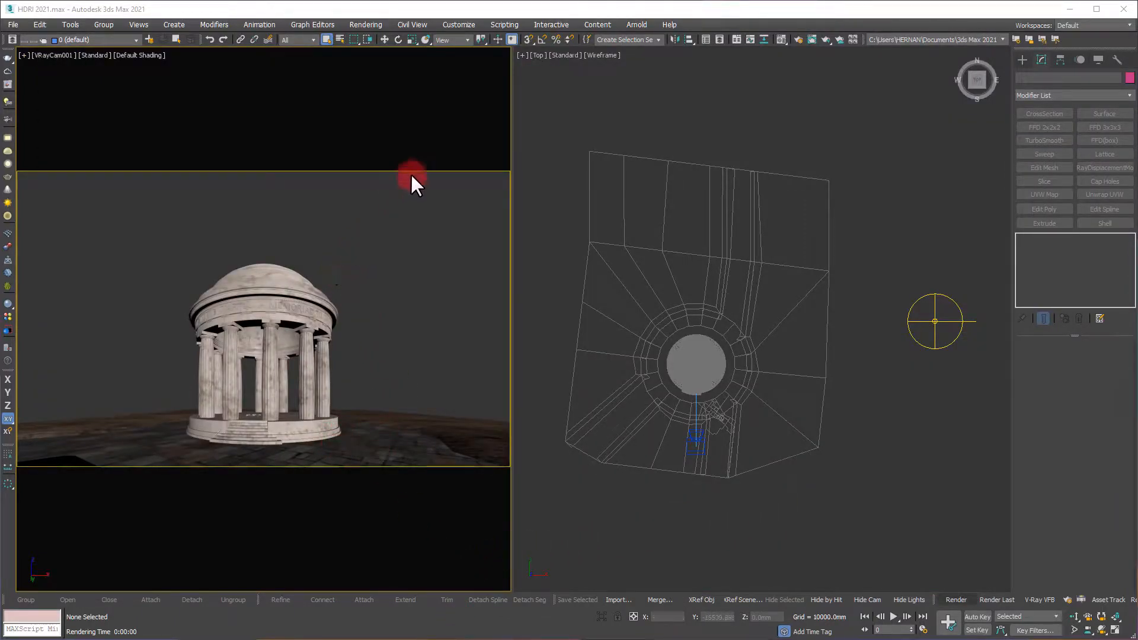
# Step: Switch to 3ds Max and assign a VRayBitmap as the environment map with Use Map enabled
pyautogui.click(366, 25)
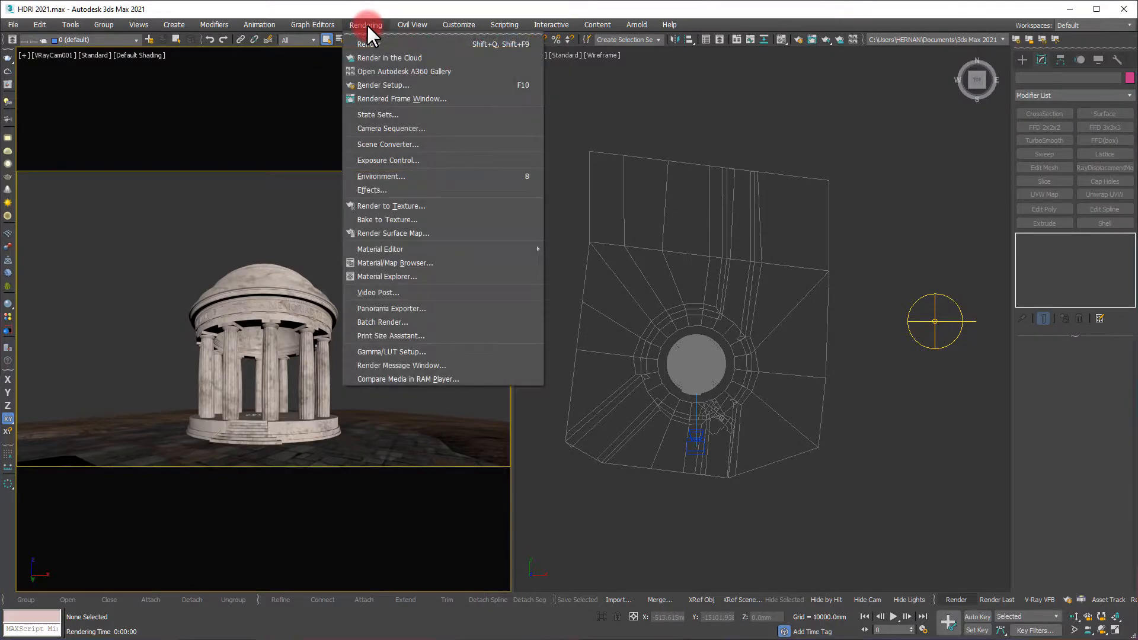
pyautogui.click(396, 176)
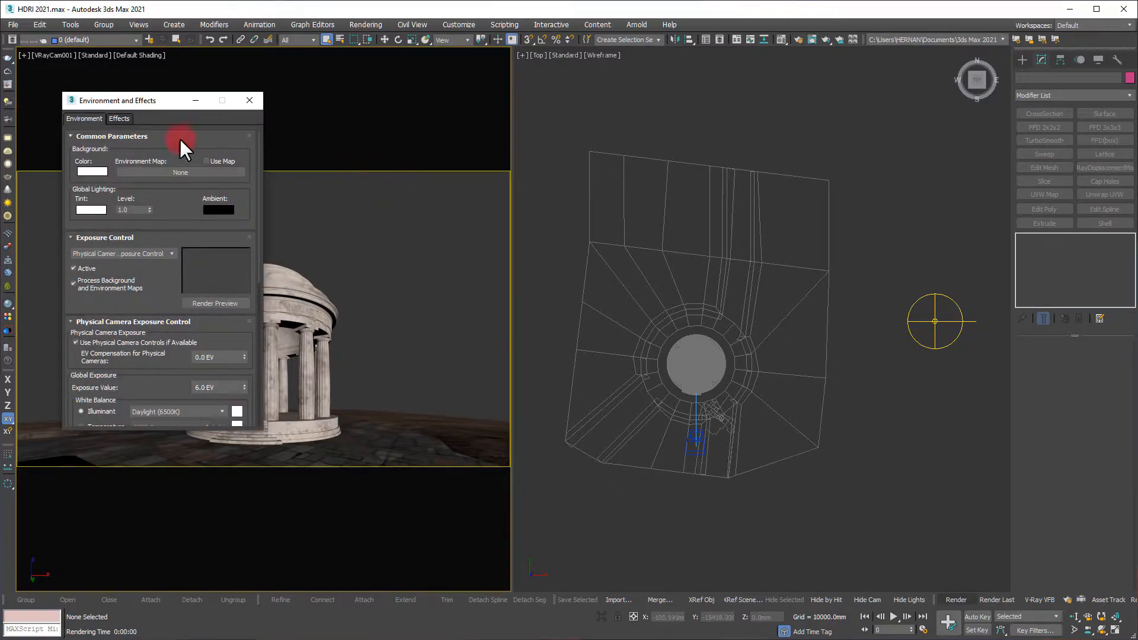
pyautogui.click(176, 172)
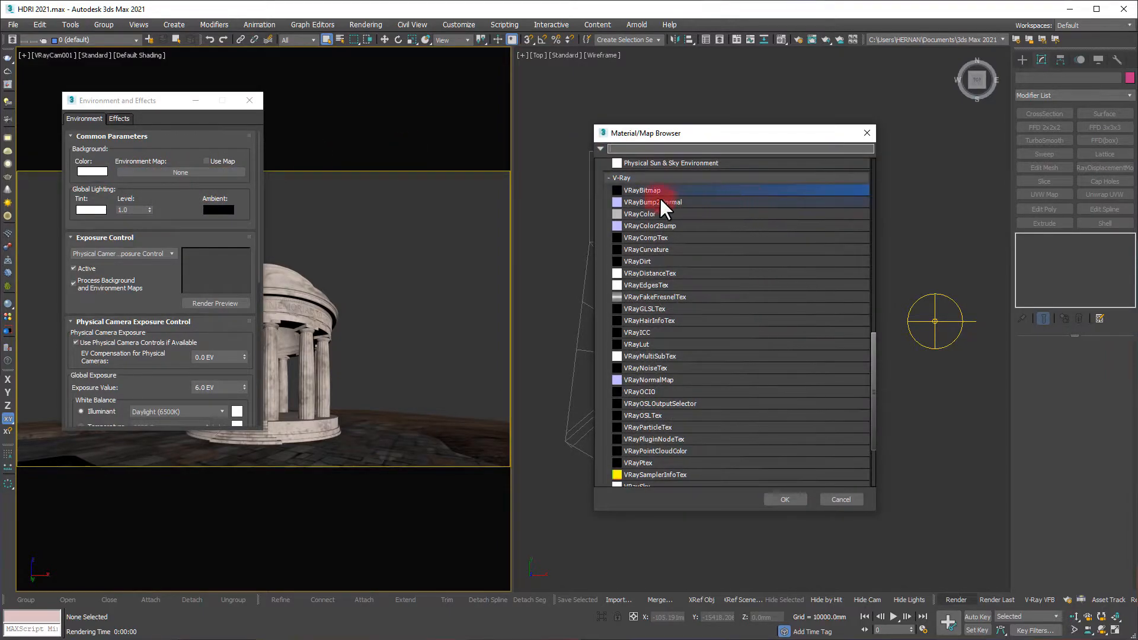
pyautogui.scroll(3, 705, 344)
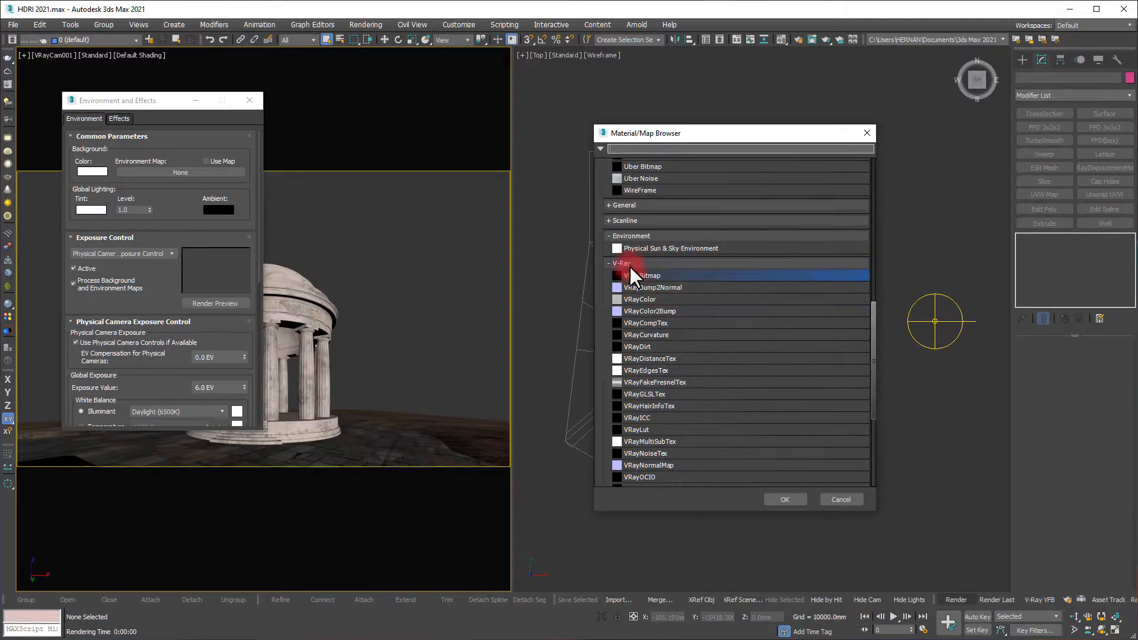
pyautogui.click(641, 276)
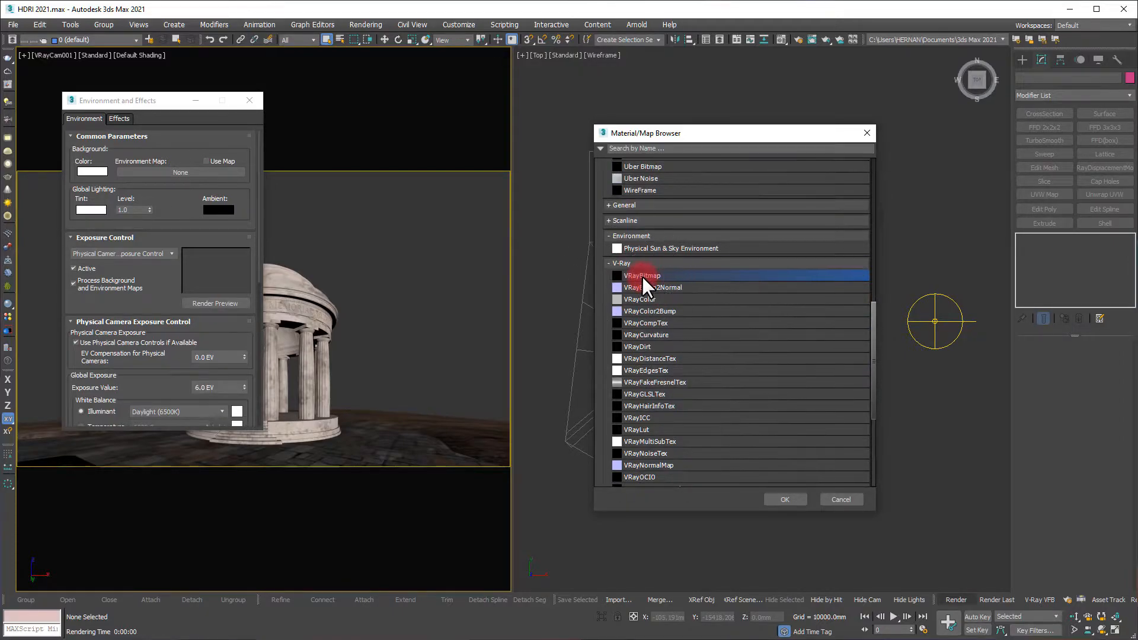
pyautogui.click(784, 498)
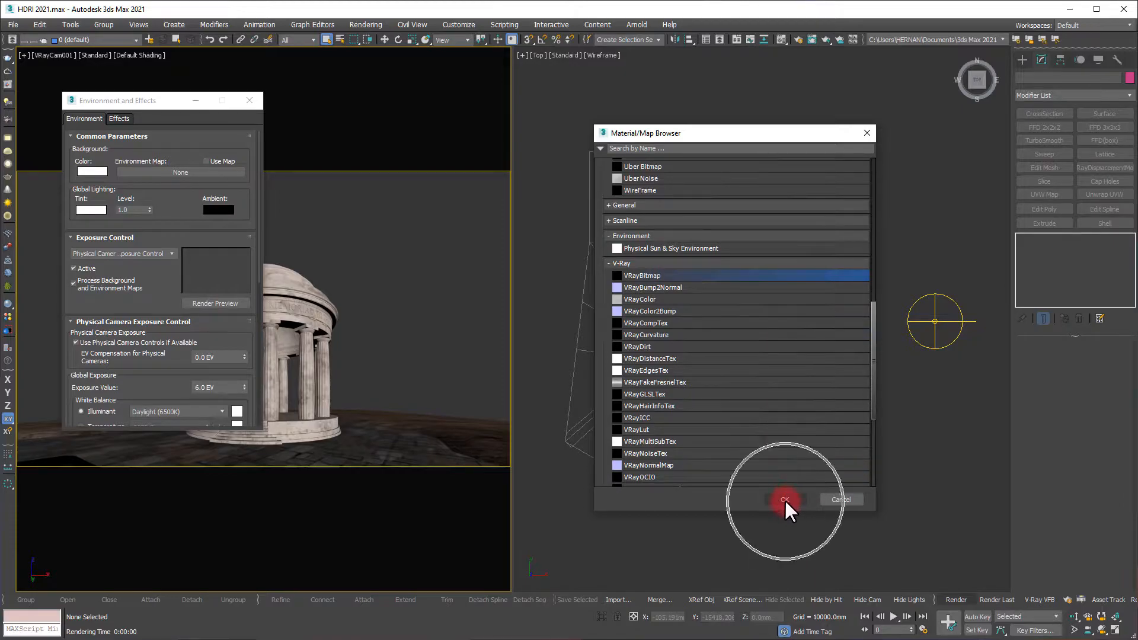
pyautogui.click(206, 163)
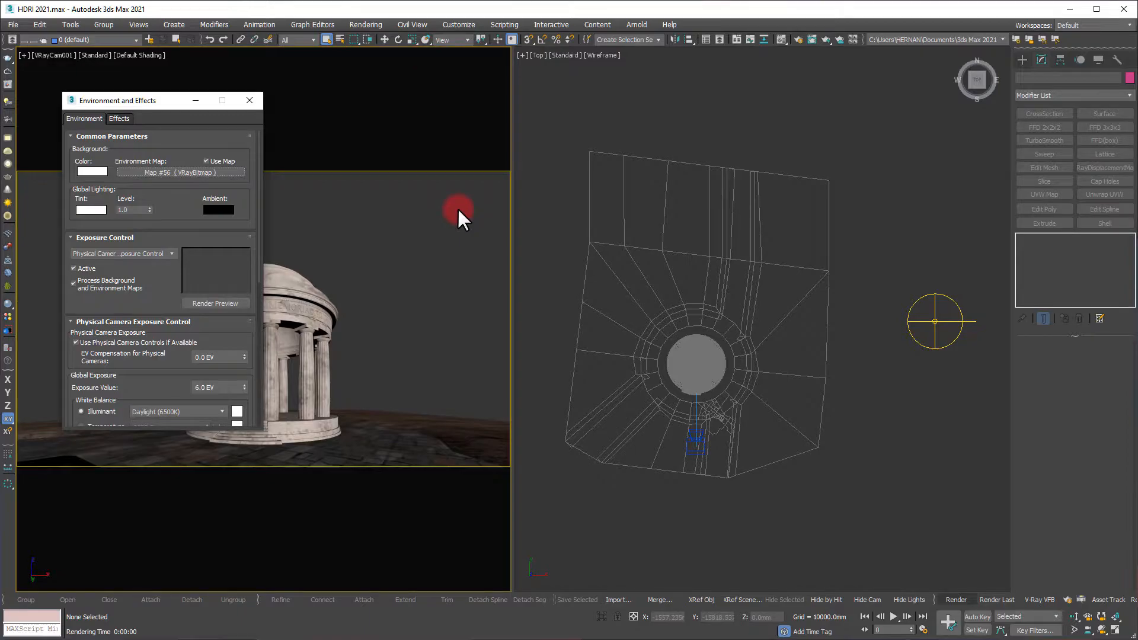
# Step: Place the VRayBitmap environment map as an instance in the last visible sample slot of the Material Editor
pyautogui.rightClick(443, 220)
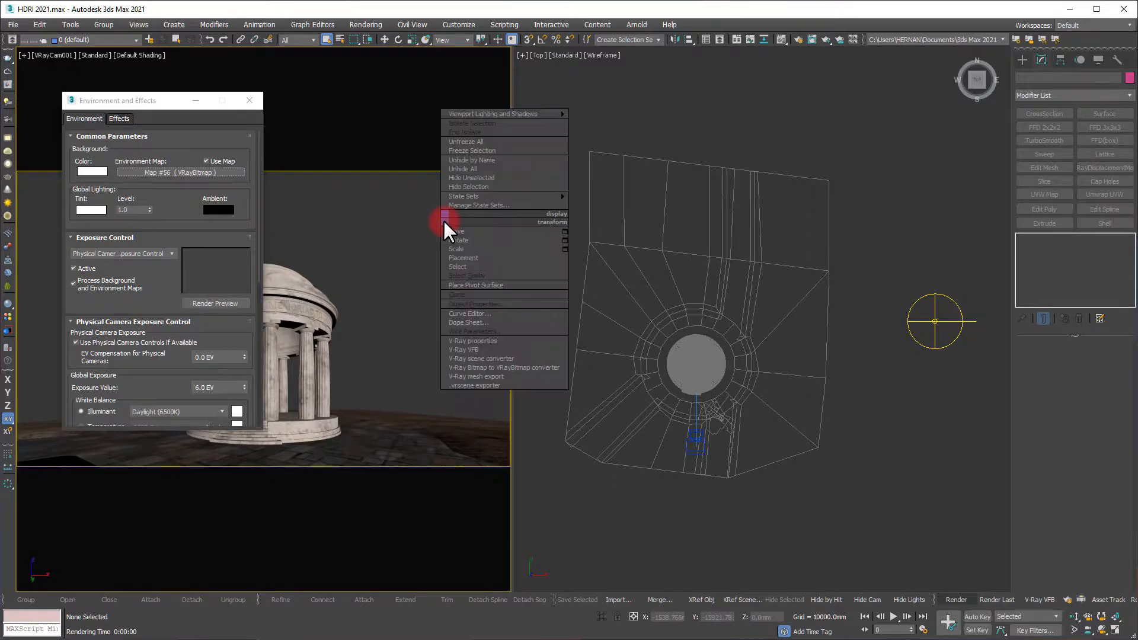
pyautogui.rightClick(411, 238)
pyautogui.press('m')
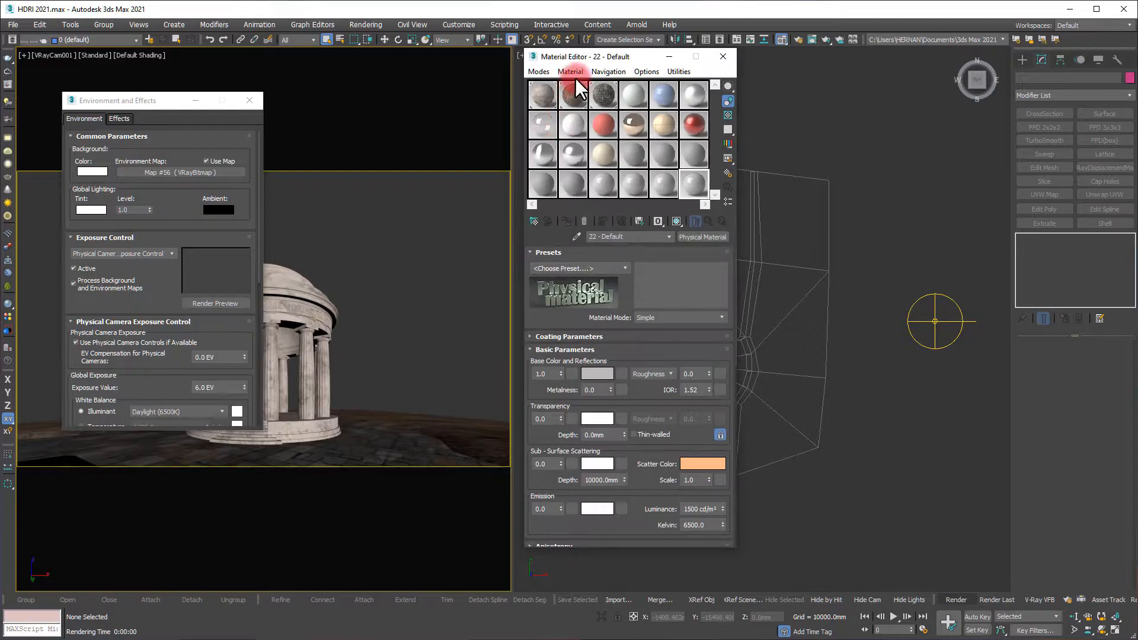
pyautogui.moveTo(588, 55); pyautogui.dragTo(589, 57)
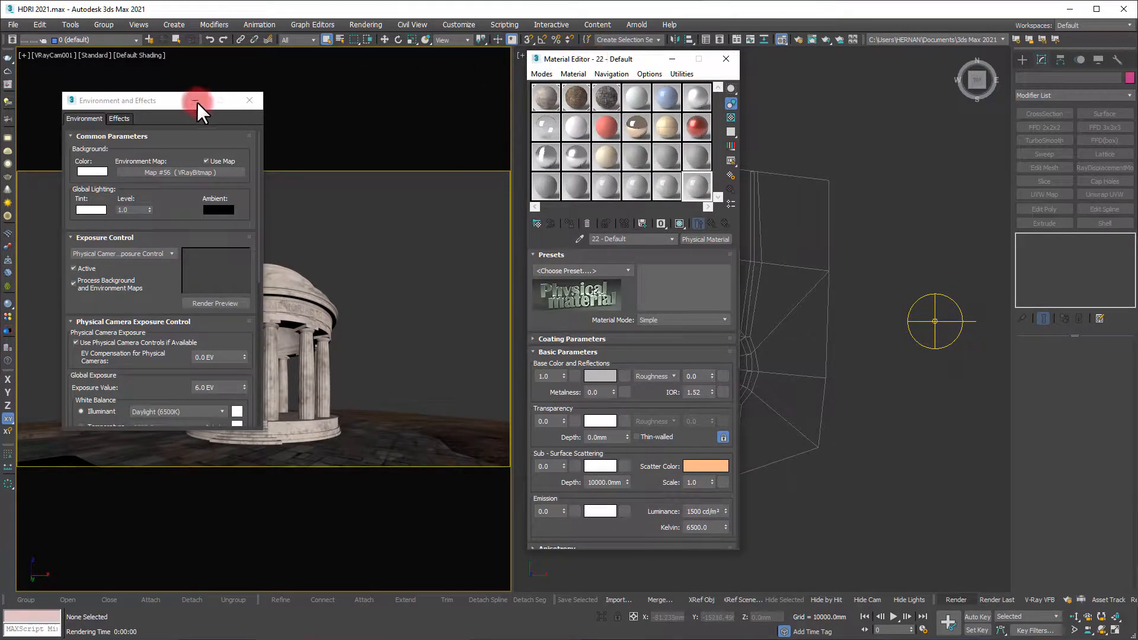
pyautogui.moveTo(136, 99); pyautogui.dragTo(364, 113)
pyautogui.moveTo(454, 188); pyautogui.dragTo(695, 192)
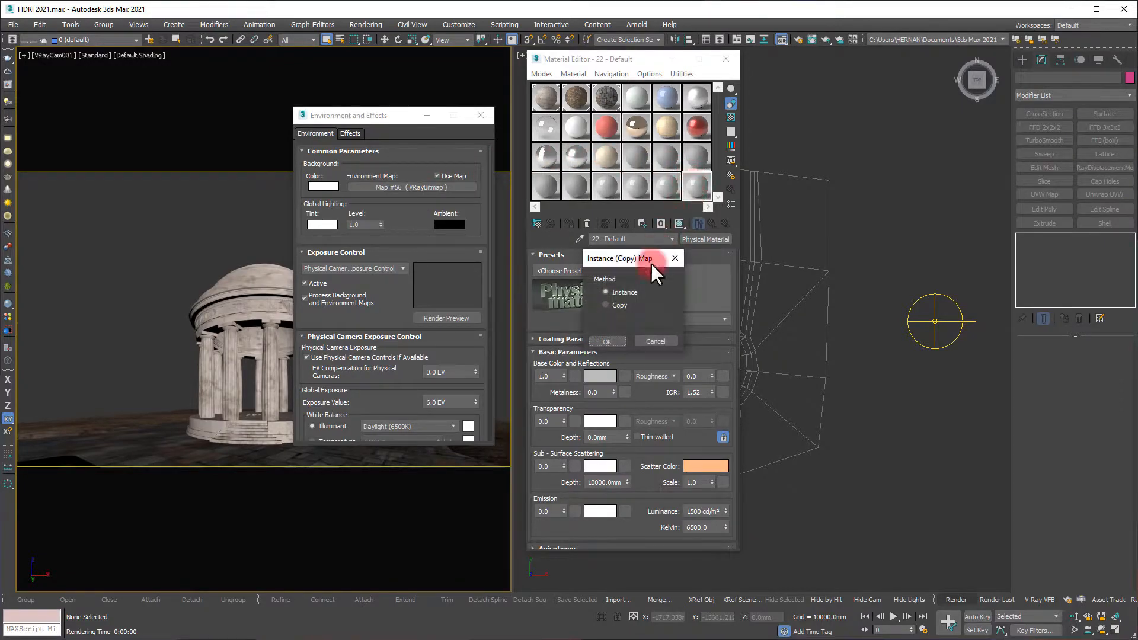
pyautogui.click(605, 292)
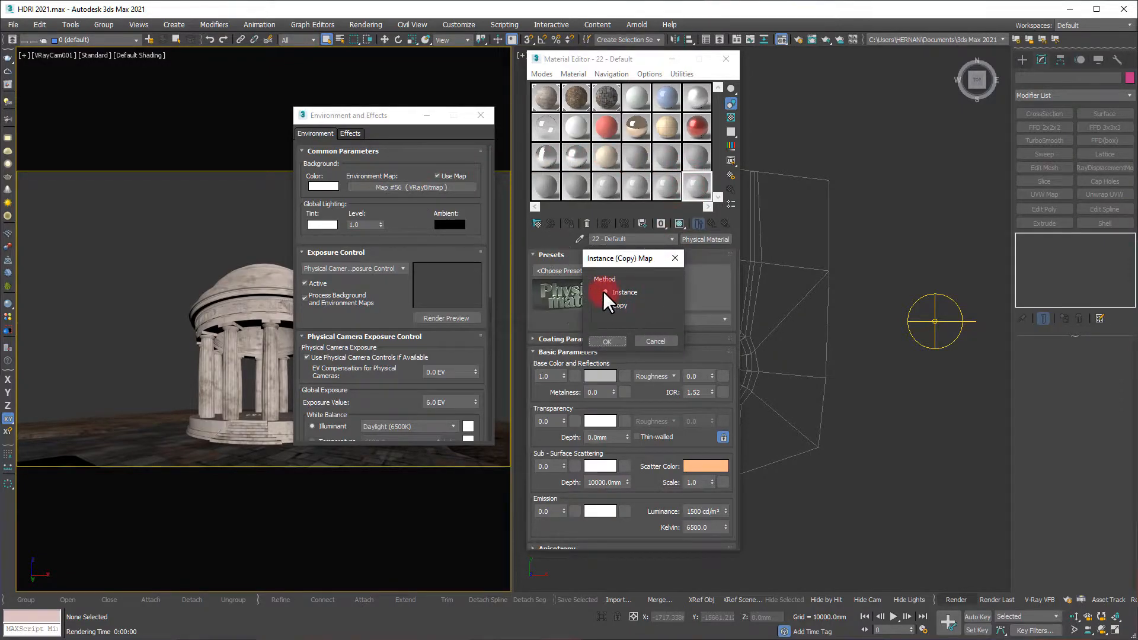
pyautogui.click(605, 342)
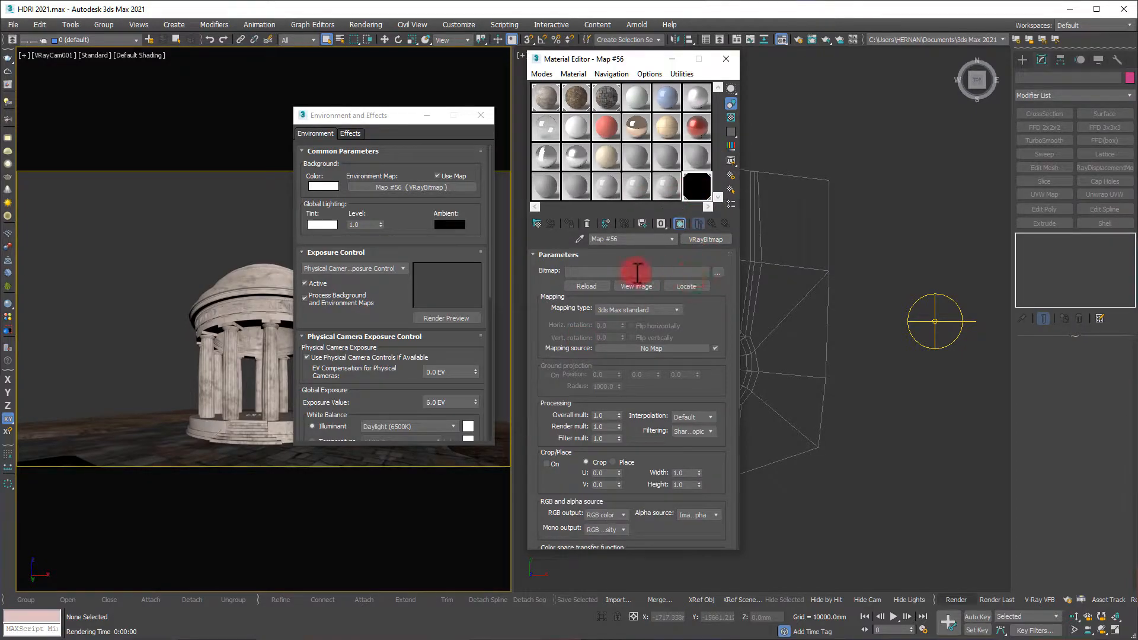
# Step: Load the edited night version of VizPeople_non_commercial_hdr_v1_09 into the VRayBitmap and set its mapping type to Spherical
pyautogui.click(714, 272)
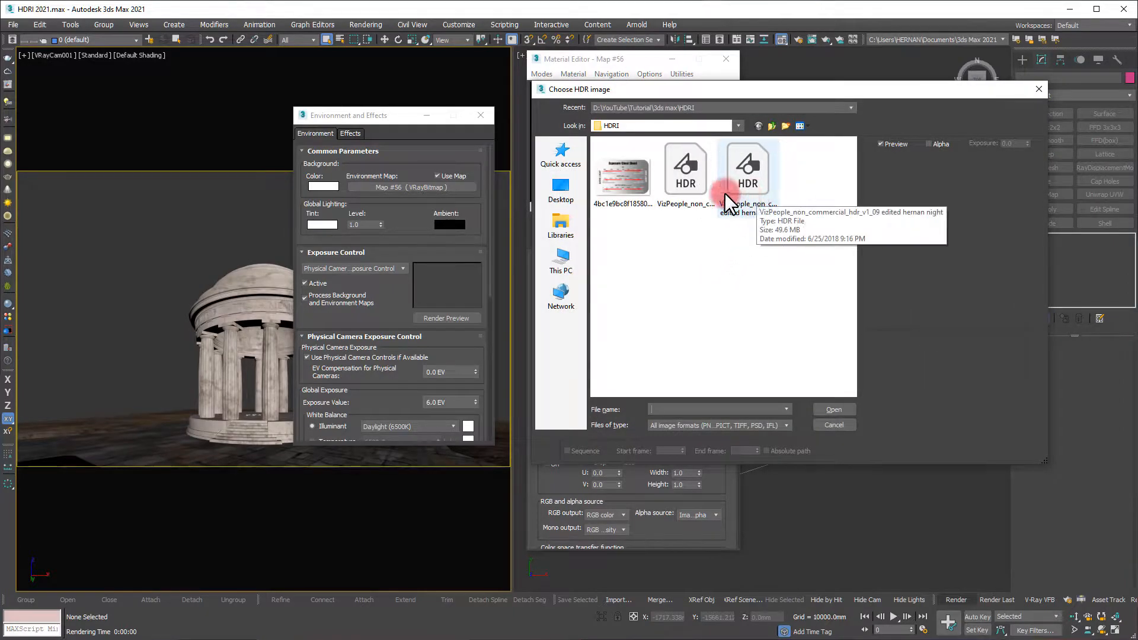
pyautogui.click(684, 179)
pyautogui.click(735, 176)
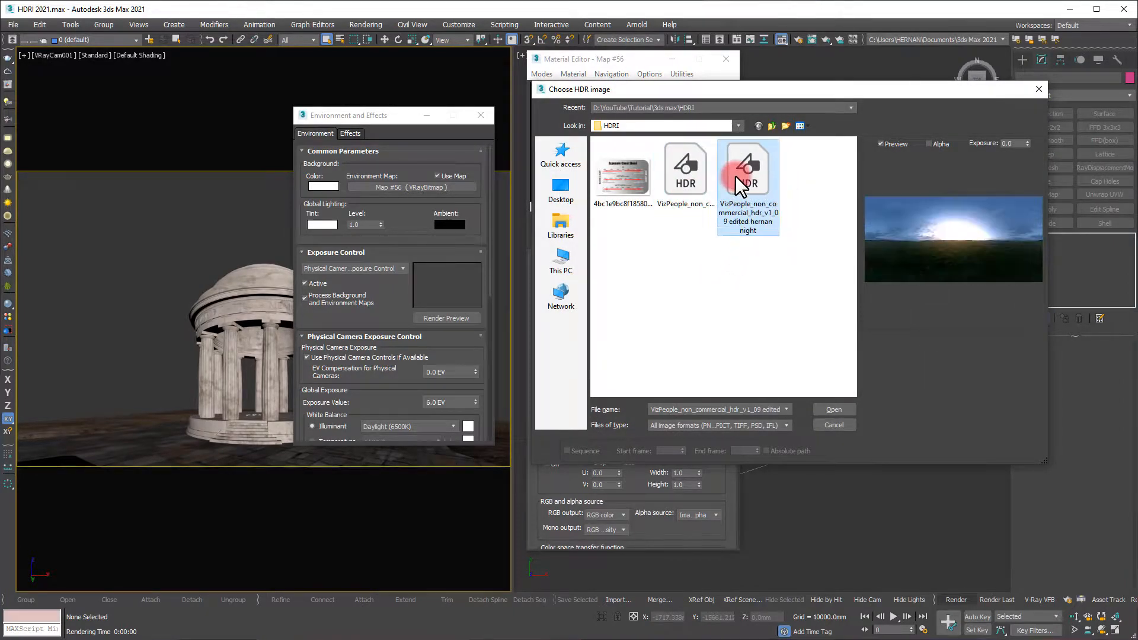
pyautogui.click(685, 177)
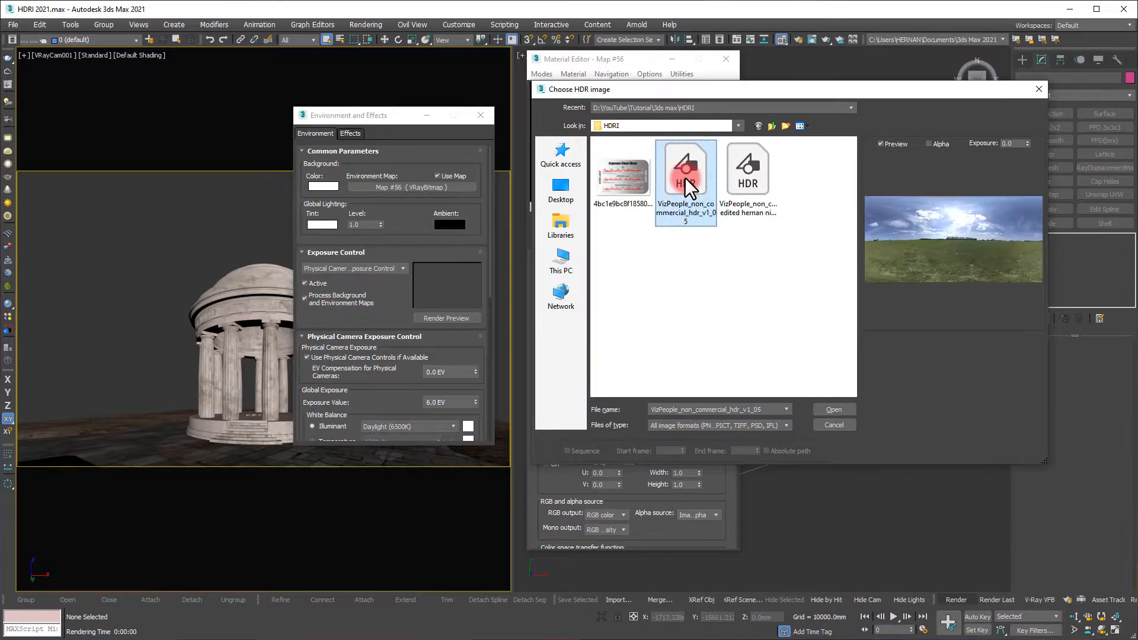
pyautogui.click(757, 177)
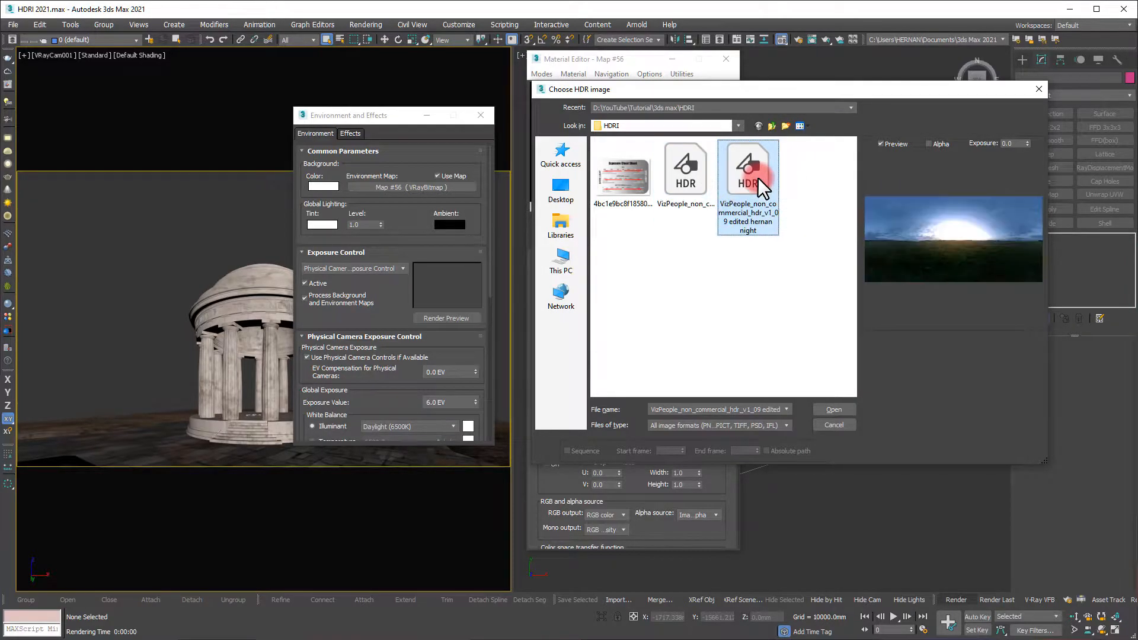
pyautogui.click(832, 409)
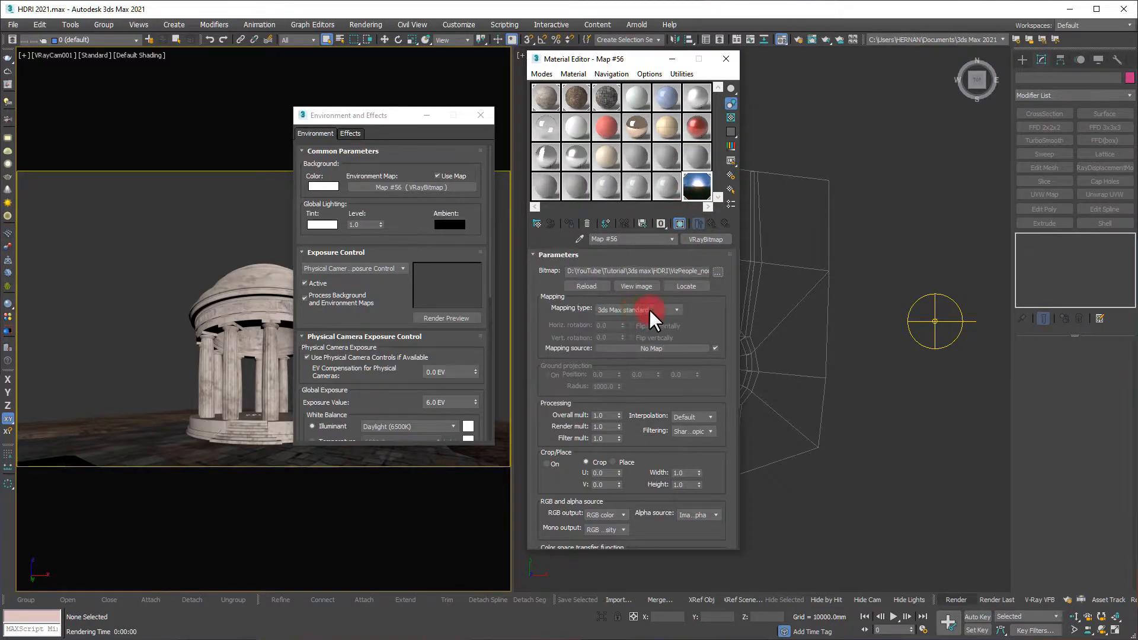
pyautogui.click(674, 304)
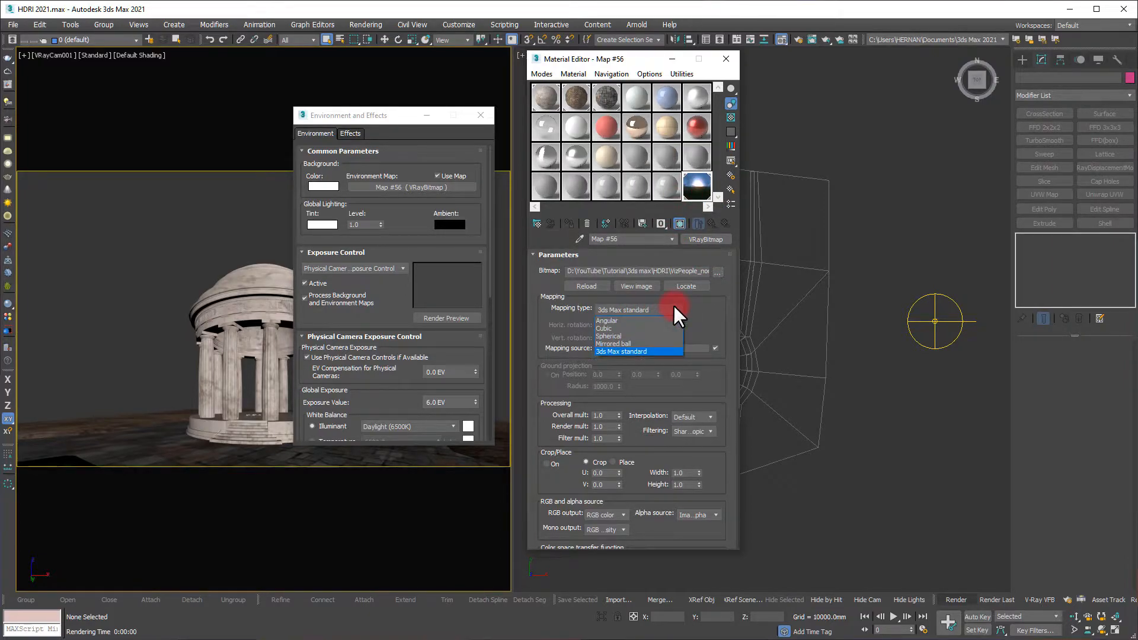
pyautogui.click(616, 335)
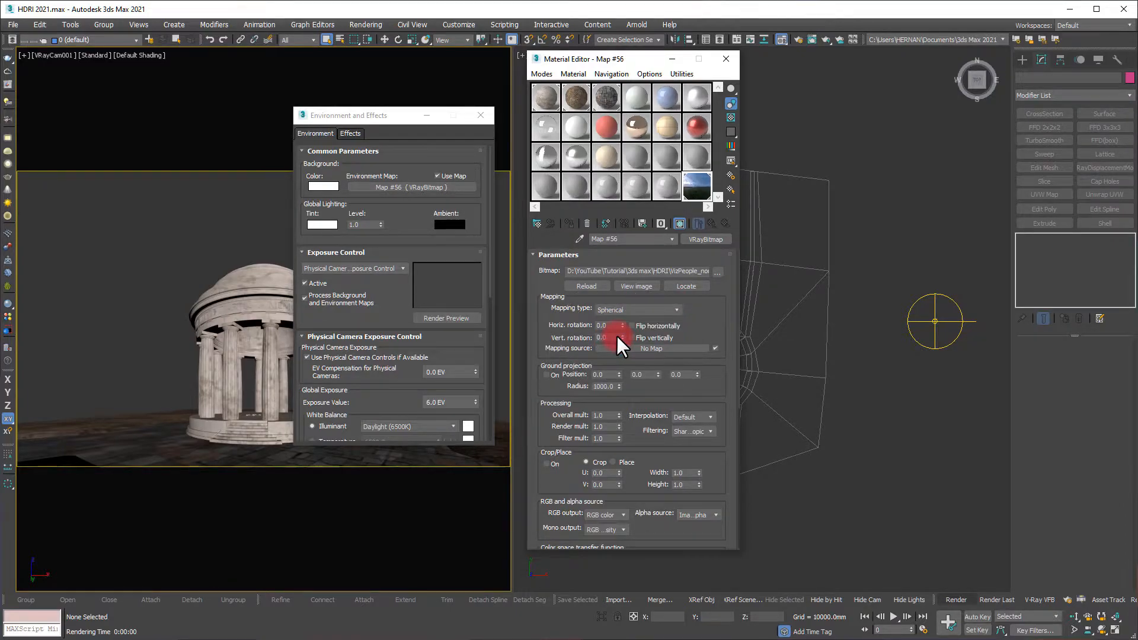
# Step: Close the Environment and Effects window and set the VRayCam001 viewport's background to Environment Background
pyautogui.click(630, 309)
pyautogui.moveTo(699, 184)
pyautogui.mouseDown()
pyautogui.moveTo(582, 168)
pyautogui.moveTo(453, 243)
pyautogui.mouseUp()
pyautogui.click(479, 115)
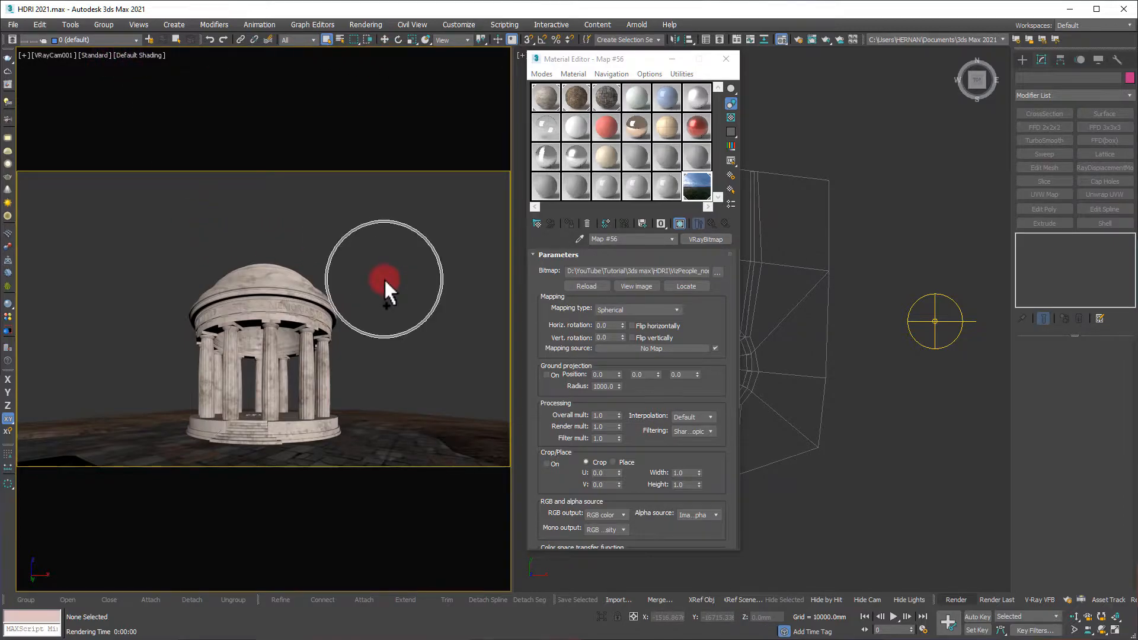
pyautogui.click(146, 55)
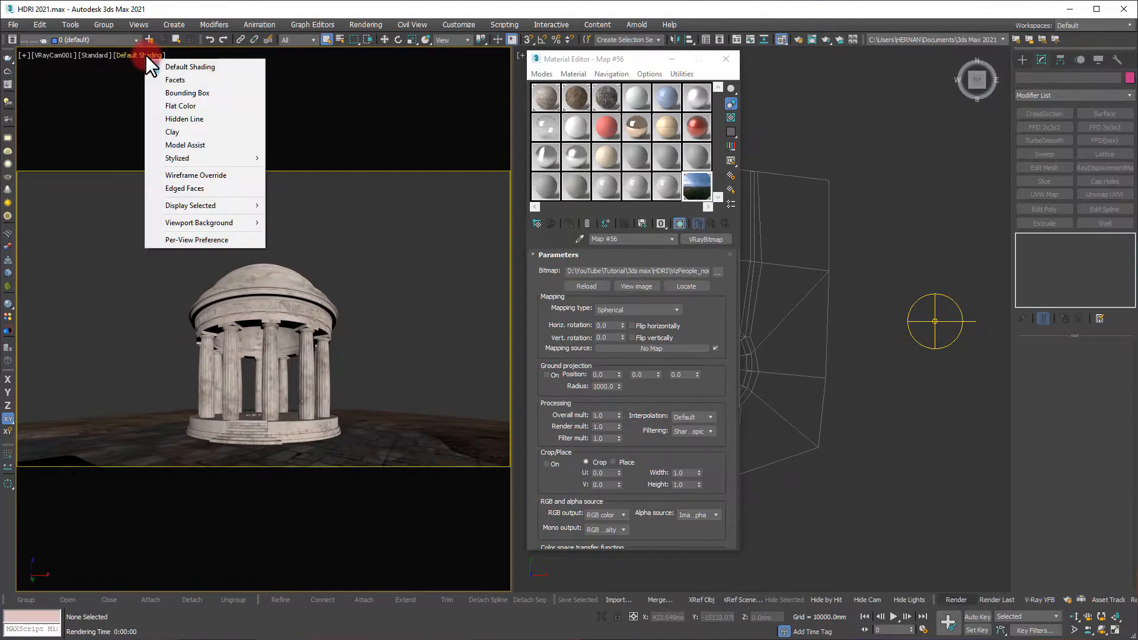
pyautogui.moveTo(204, 222)
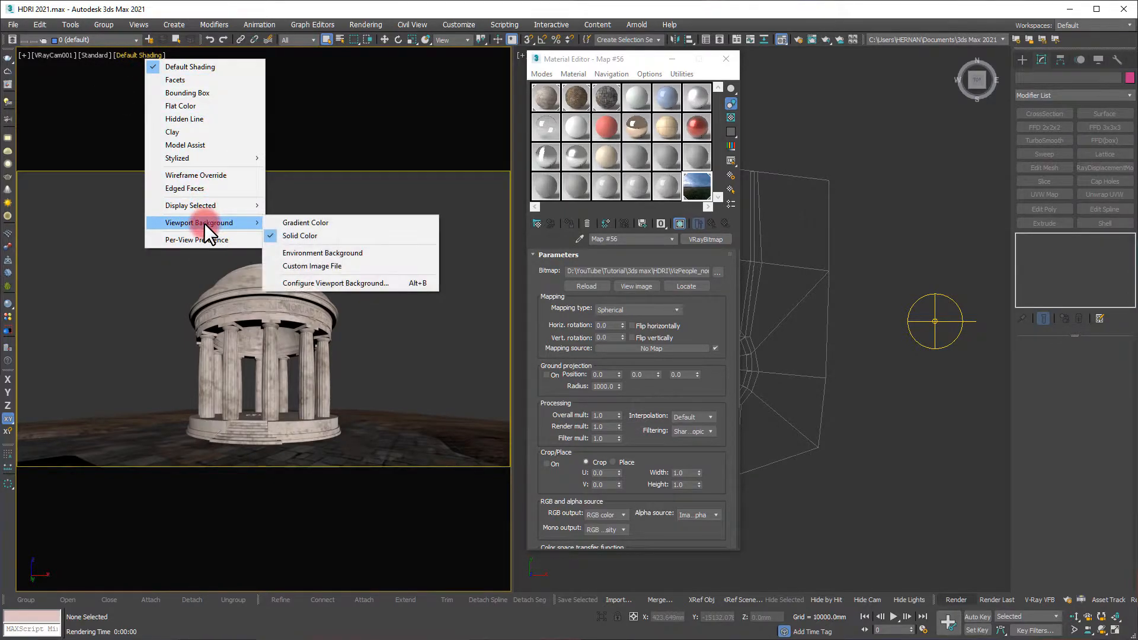
pyautogui.click(307, 253)
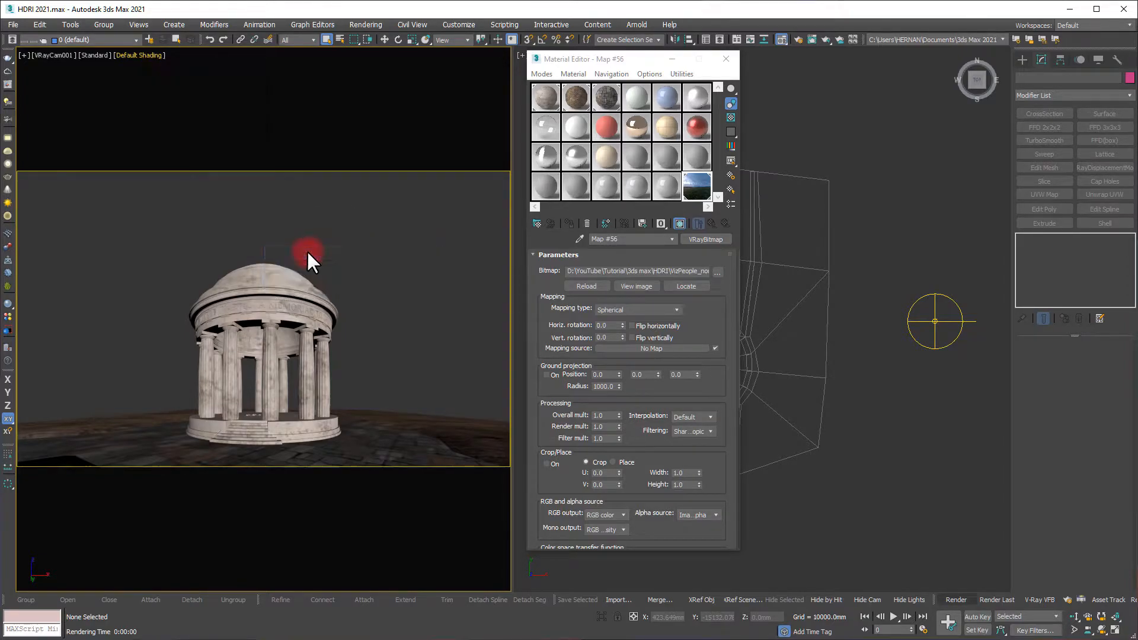
pyautogui.click(380, 263)
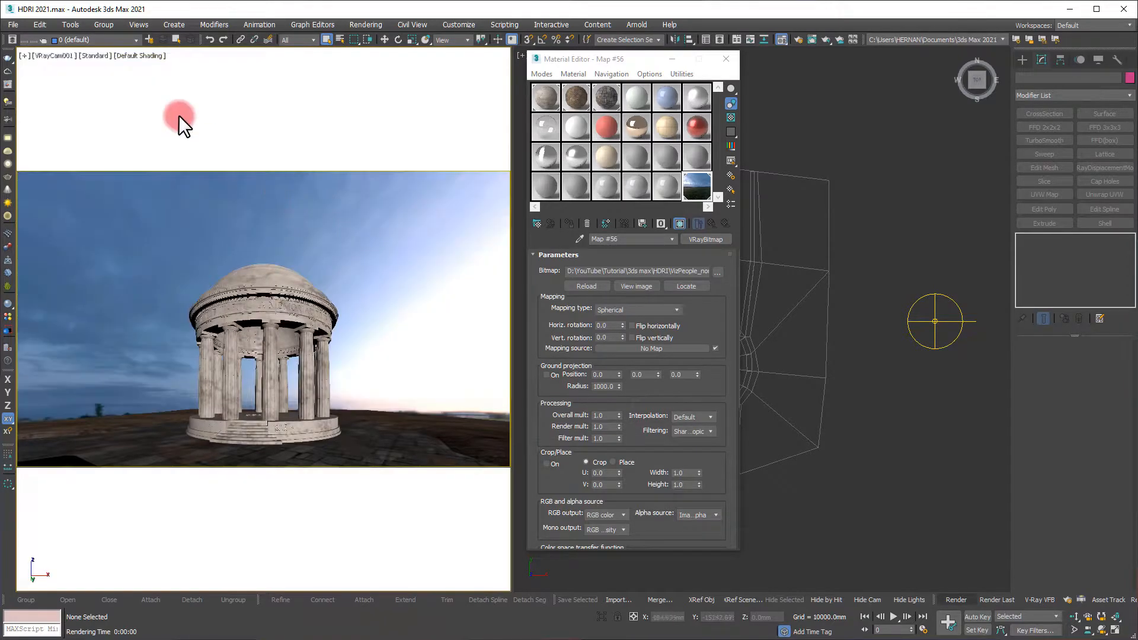
# Step: Configure the viewport background with Use Environment Background and apply it to the active camera view
pyautogui.click(147, 55)
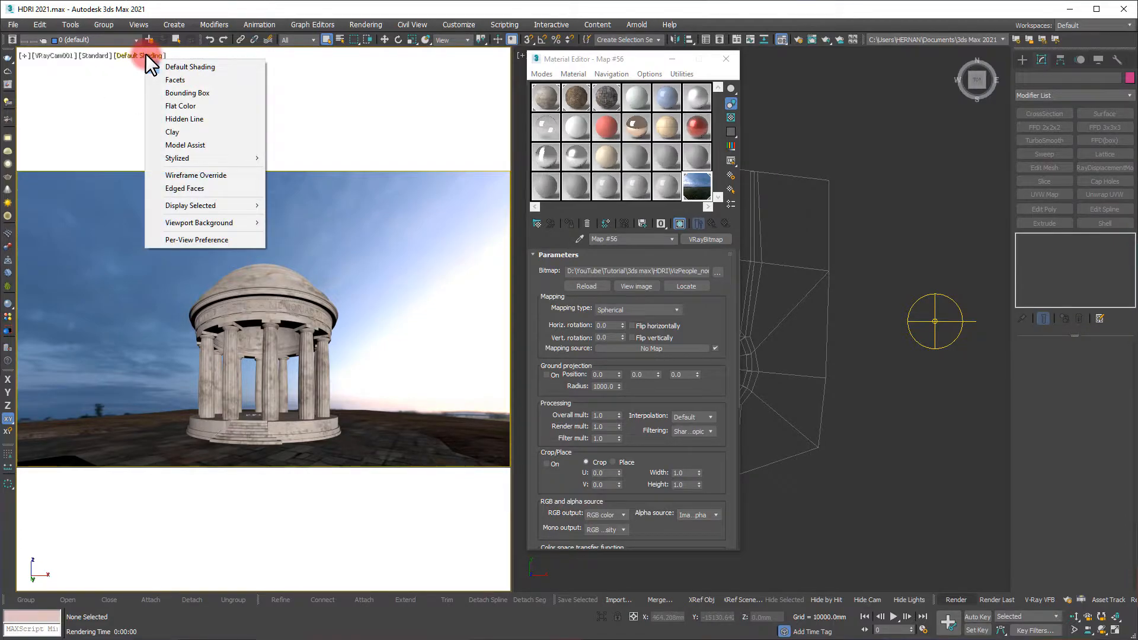
pyautogui.click(205, 220)
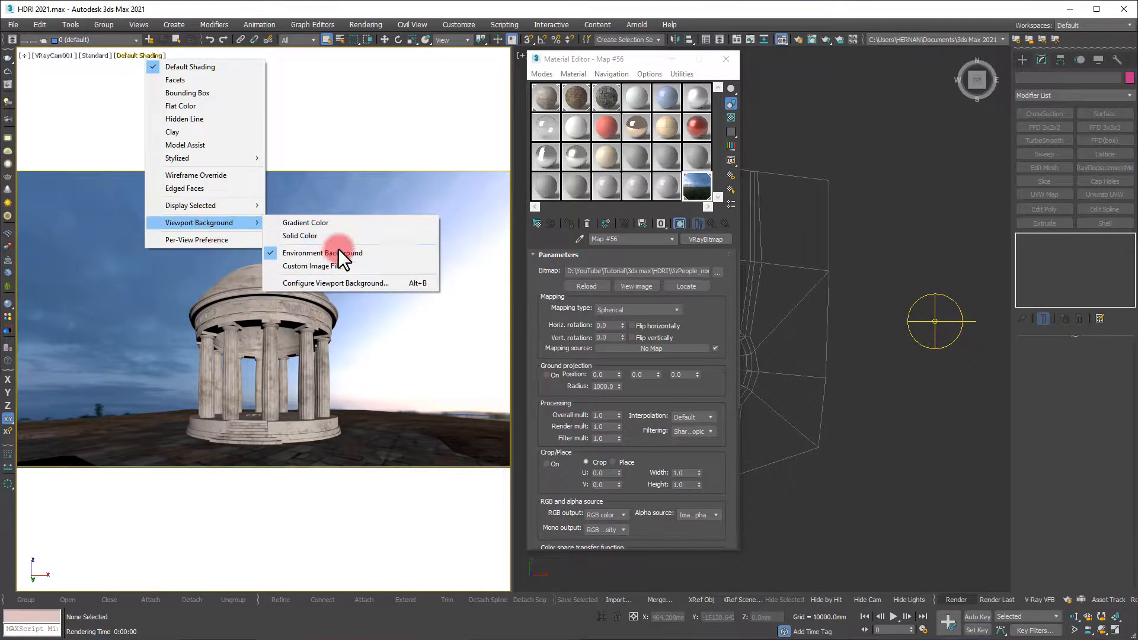
pyautogui.click(344, 283)
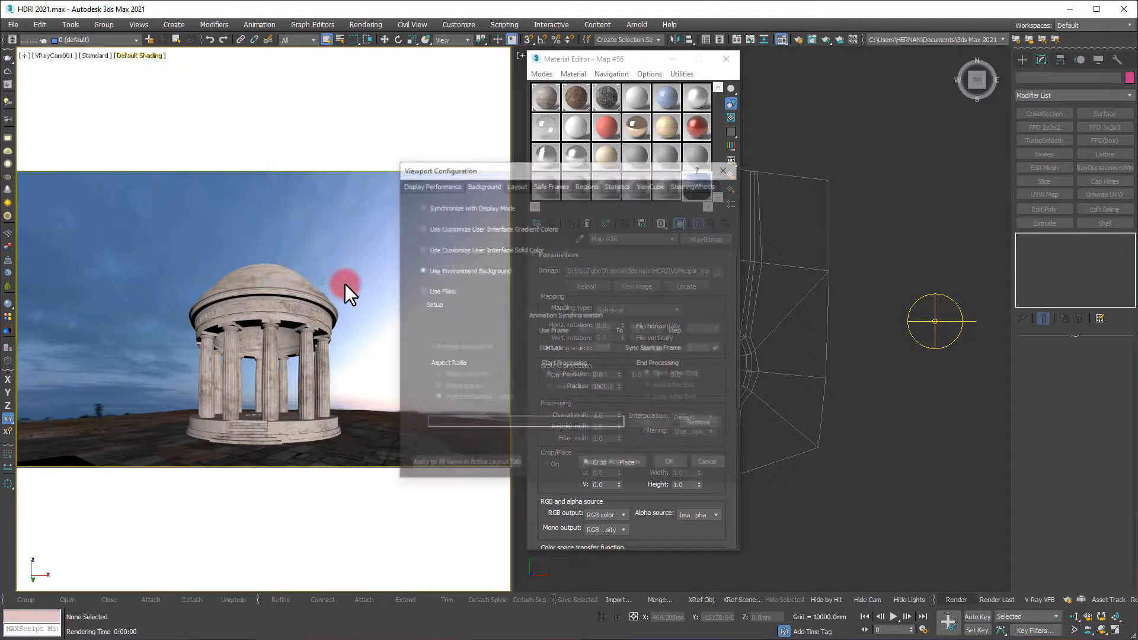
pyautogui.click(460, 271)
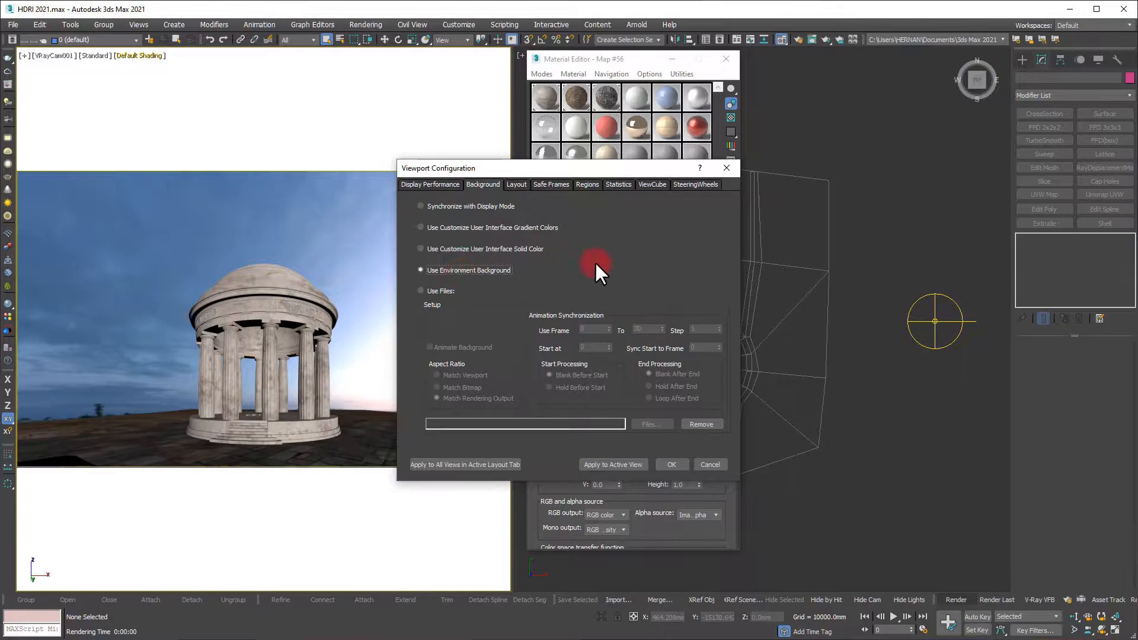
pyautogui.click(598, 464)
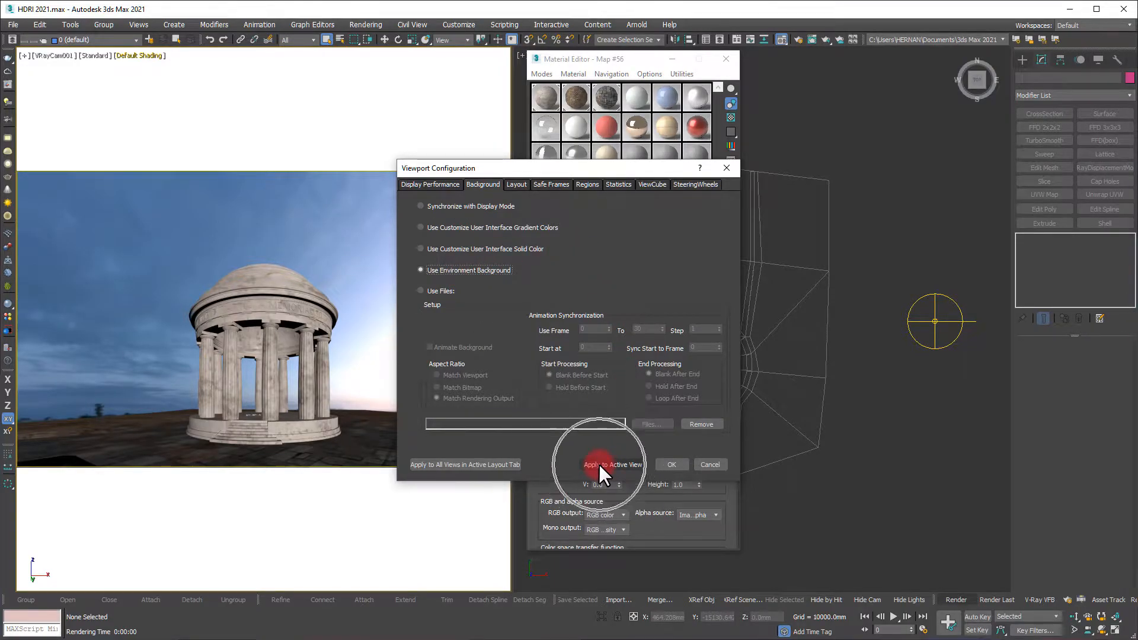
pyautogui.click(668, 464)
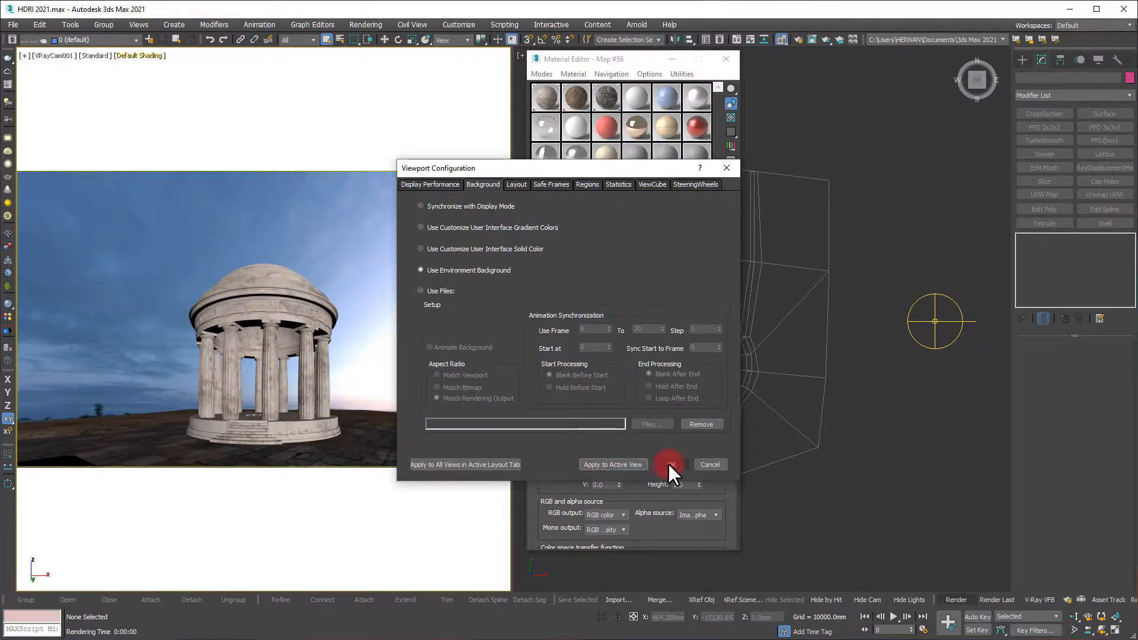
pyautogui.click(267, 377)
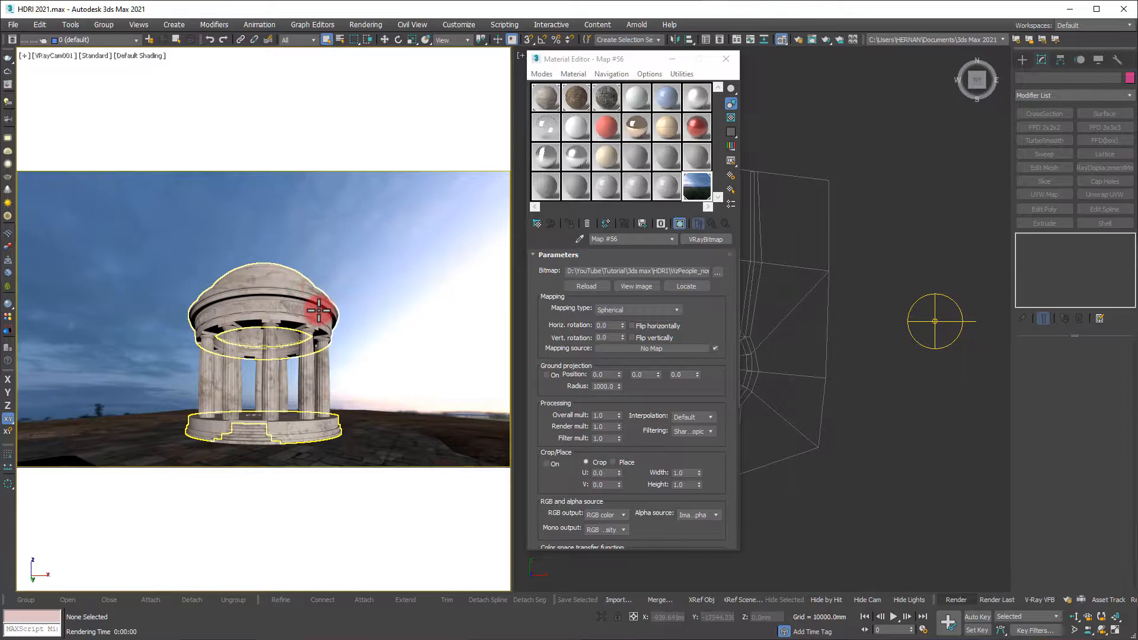
# Step: Select the V-Ray dome light and assign the VRayBitmap sky map to its texture slot as an instance
pyautogui.click(935, 323)
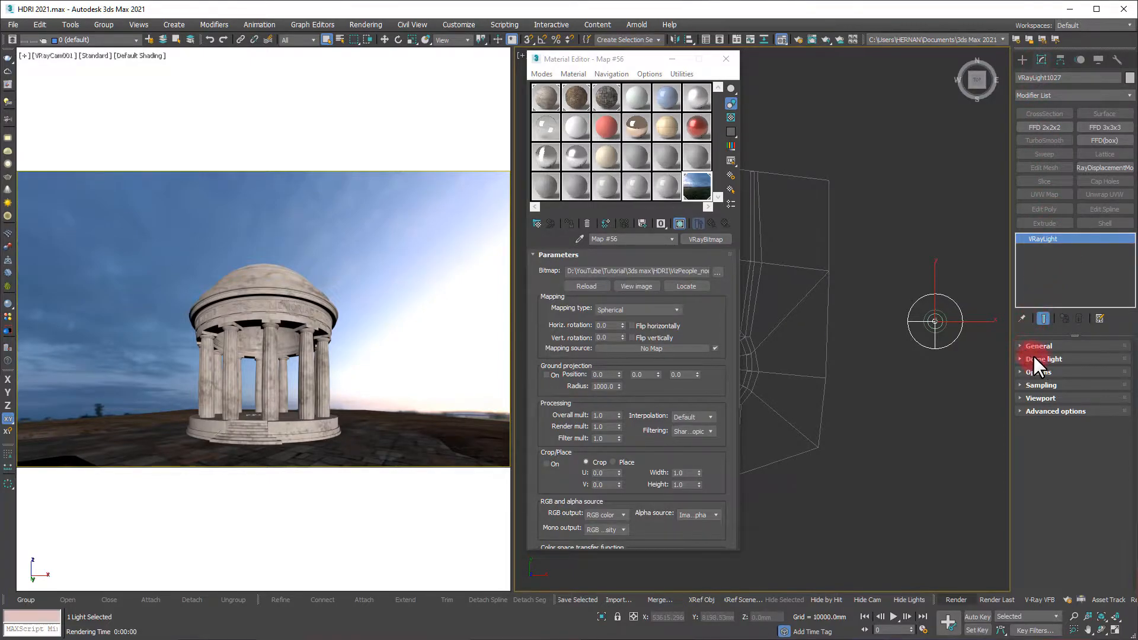
pyautogui.click(1019, 346)
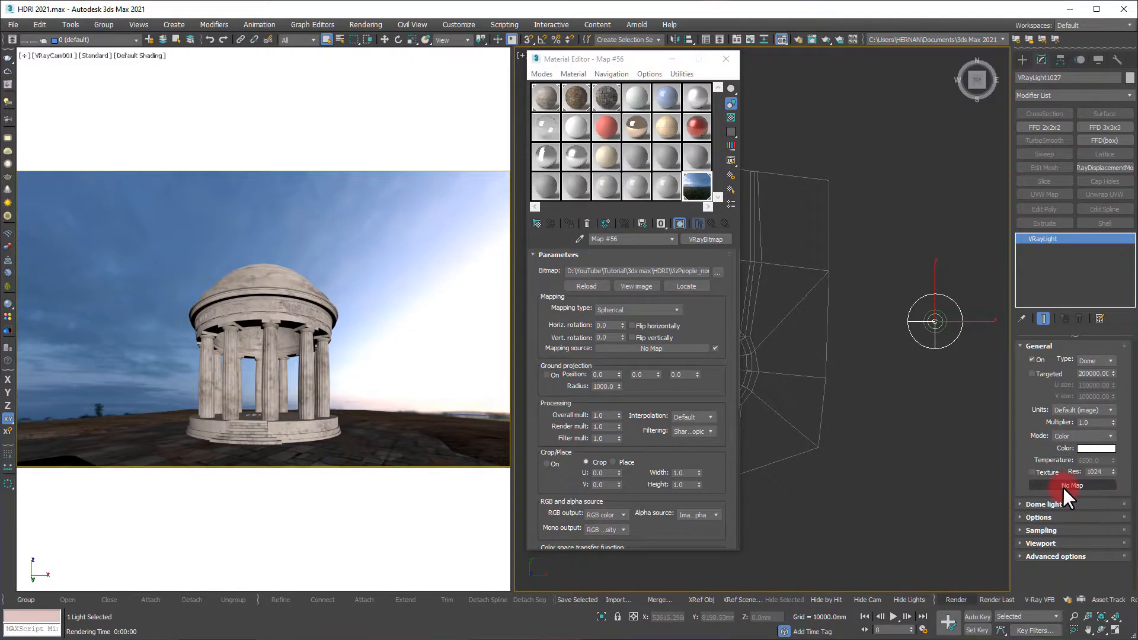
pyautogui.moveTo(696, 184); pyautogui.dragTo(1071, 486)
pyautogui.click(540, 313)
pyautogui.click(543, 361)
# Step: Examine the dome light's Spherical (full dome), visibility, affect and sampling settings
pyautogui.click(1049, 503)
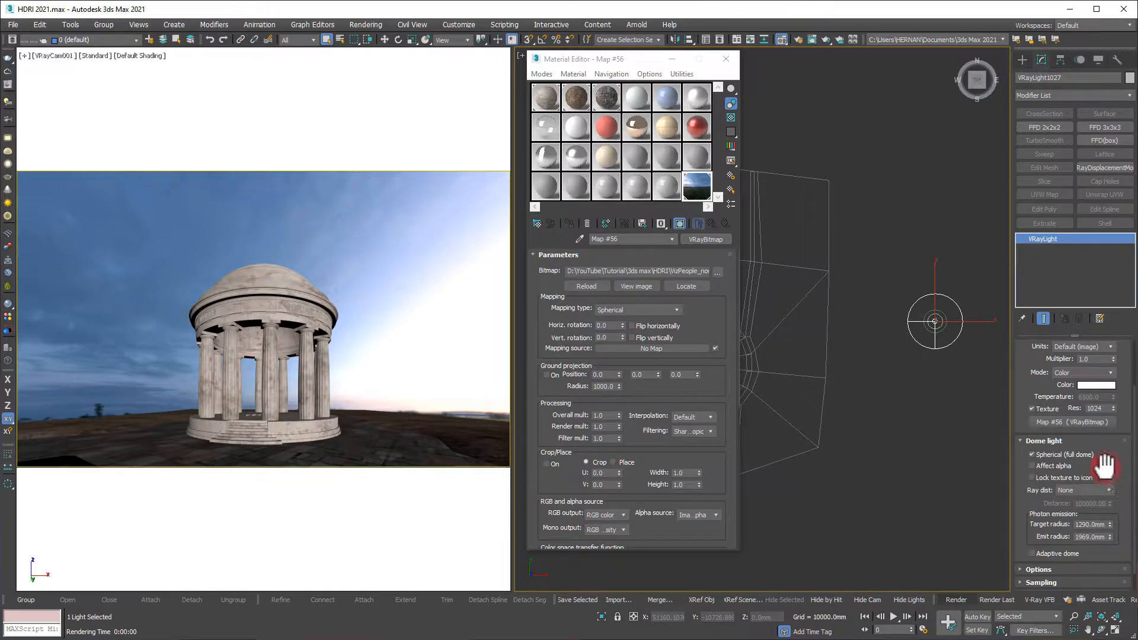
pyautogui.click(1031, 456)
pyautogui.click(1030, 456)
pyautogui.click(1018, 567)
pyautogui.click(1040, 477)
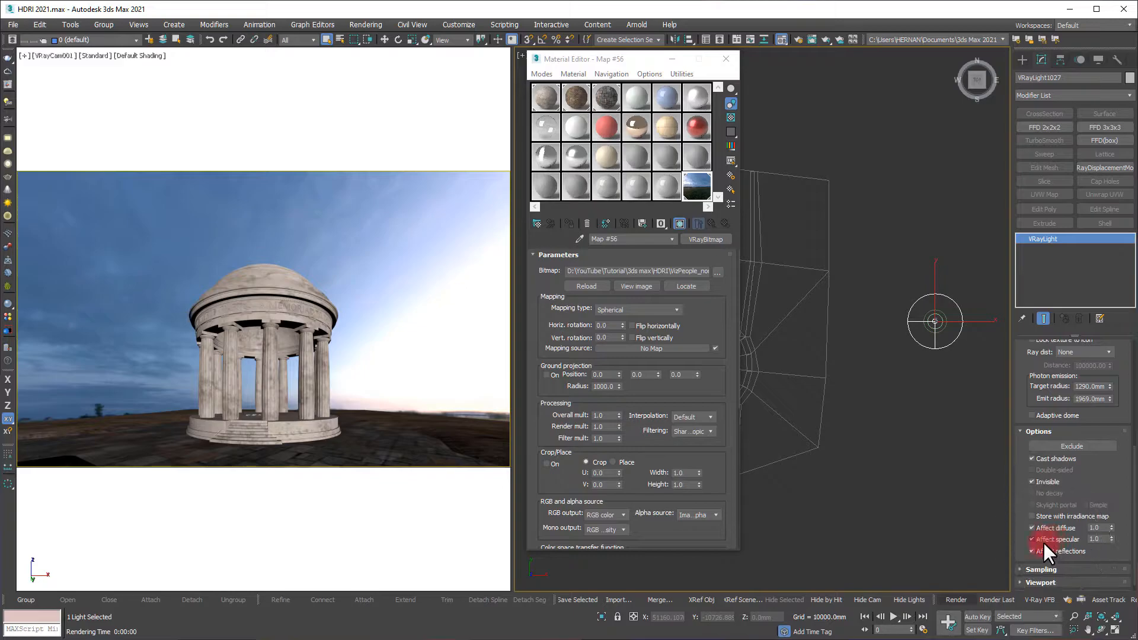
pyautogui.click(1018, 569)
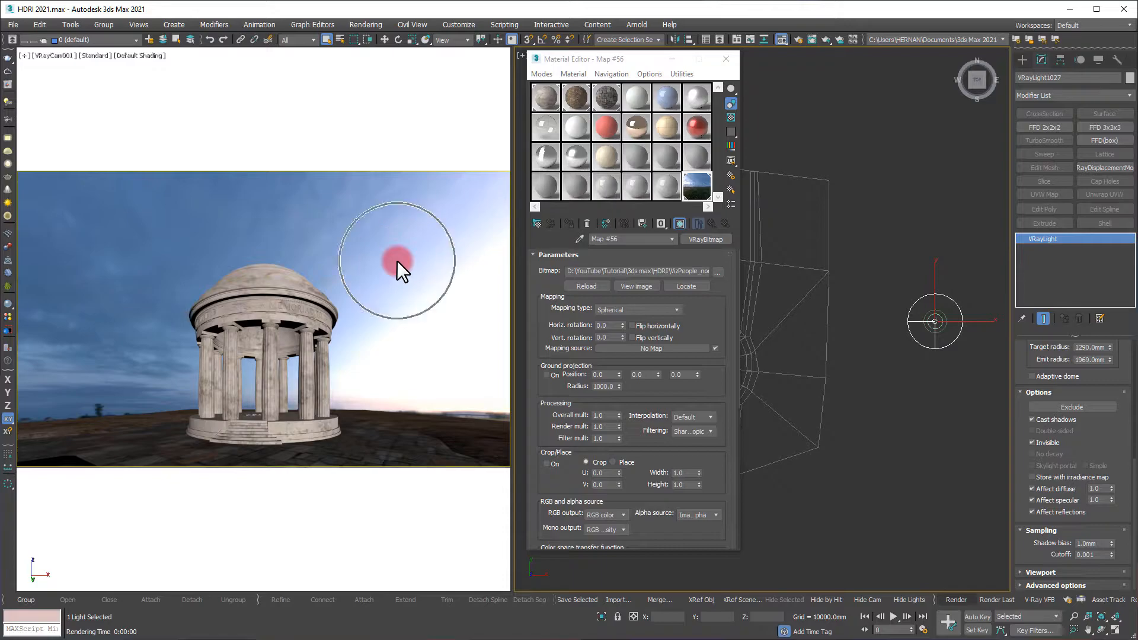
pyautogui.click(602, 386)
pyautogui.click(606, 416)
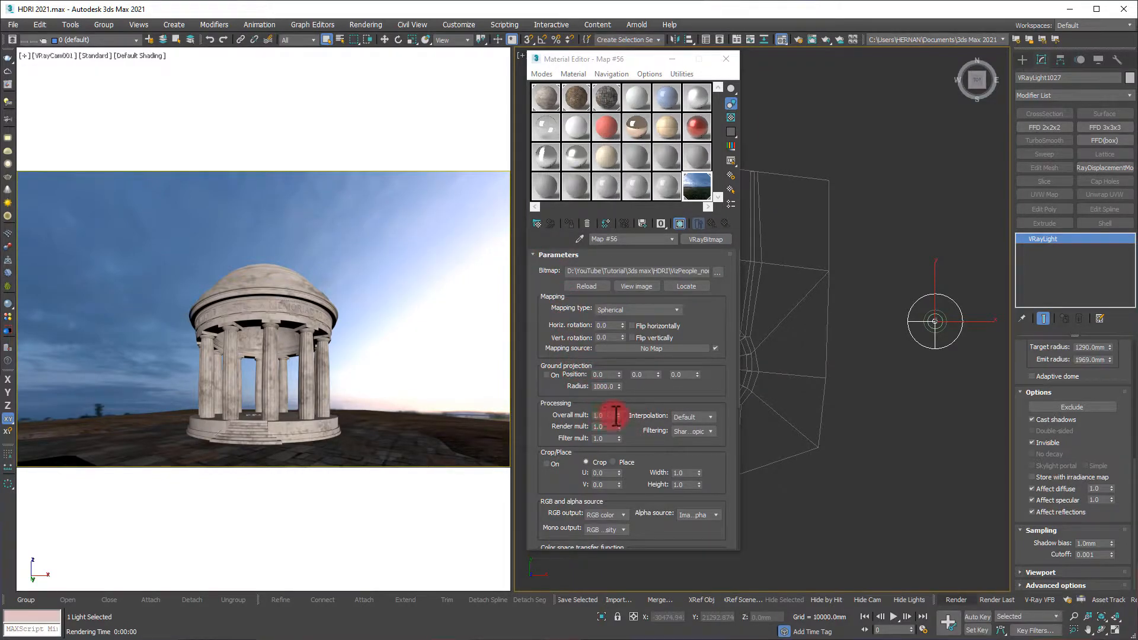
pyautogui.click(608, 417)
pyautogui.click(451, 221)
# Step: Open Render Setup beside the Material Editor and render the temple from VRayCam001 with V-Ray
pyautogui.click(362, 24)
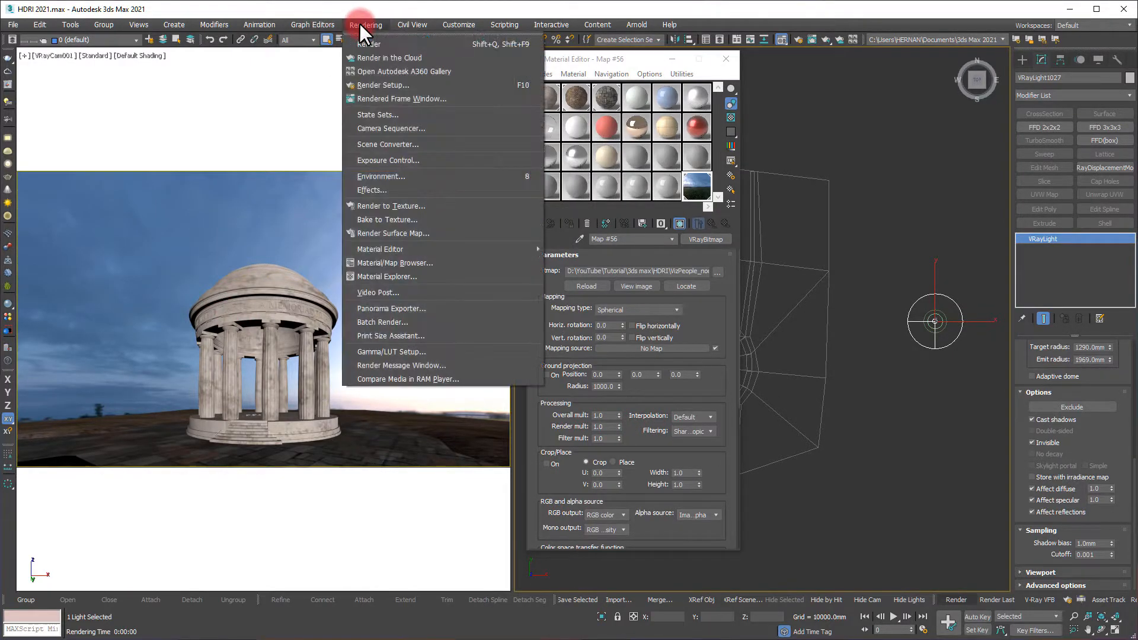
pyautogui.click(375, 84)
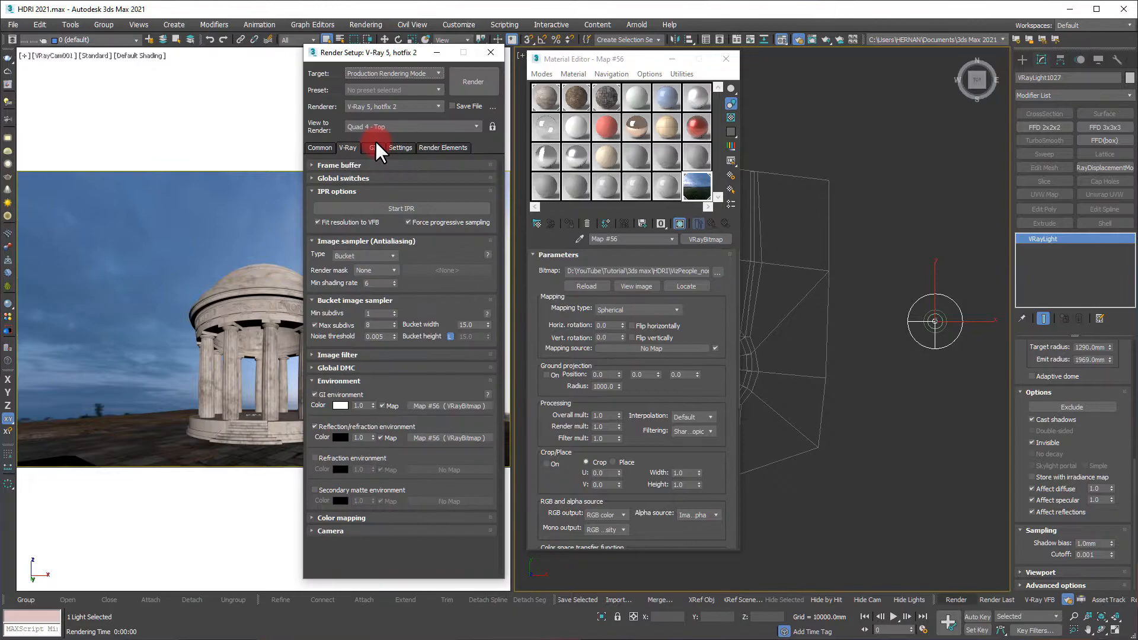
pyautogui.moveTo(362, 54); pyautogui.dragTo(810, 59)
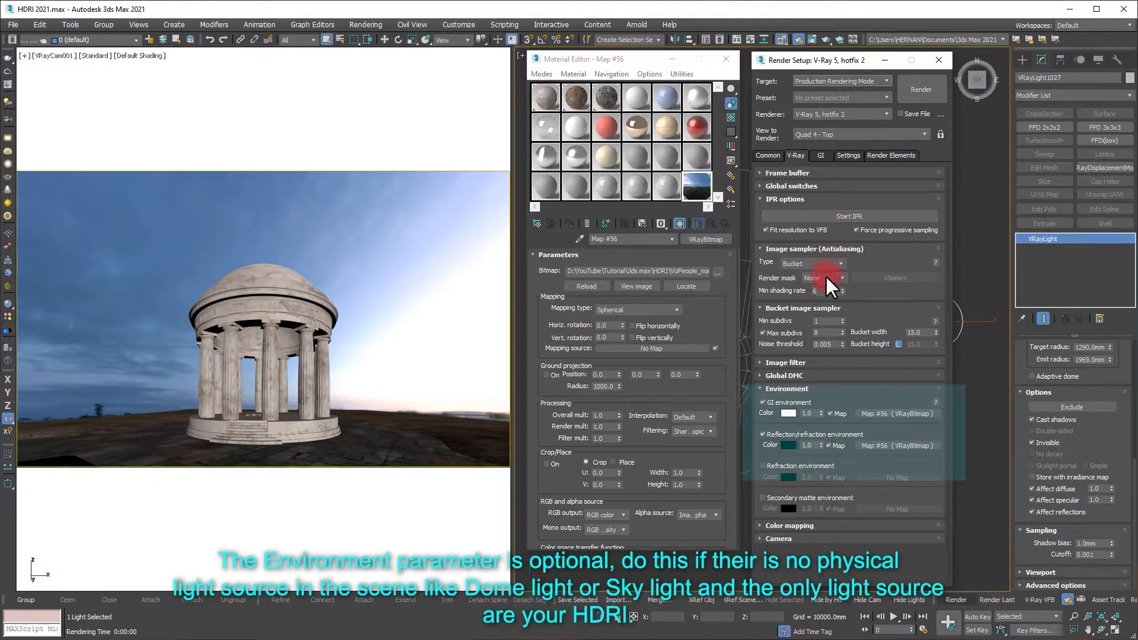
pyautogui.click(915, 90)
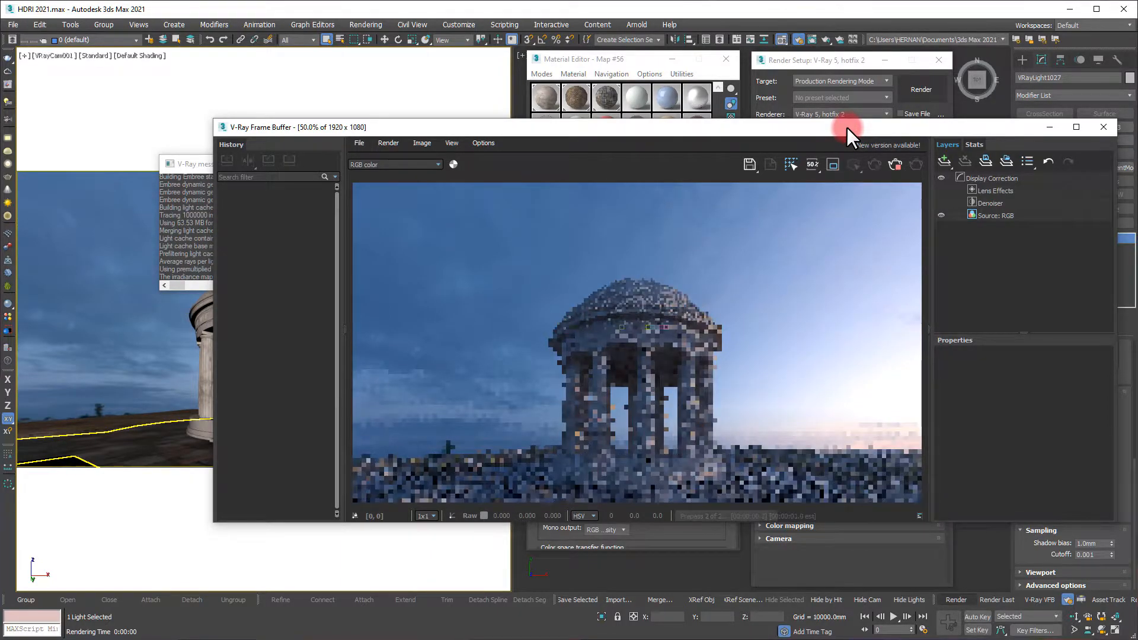
pyautogui.moveTo(847, 127); pyautogui.dragTo(741, 101)
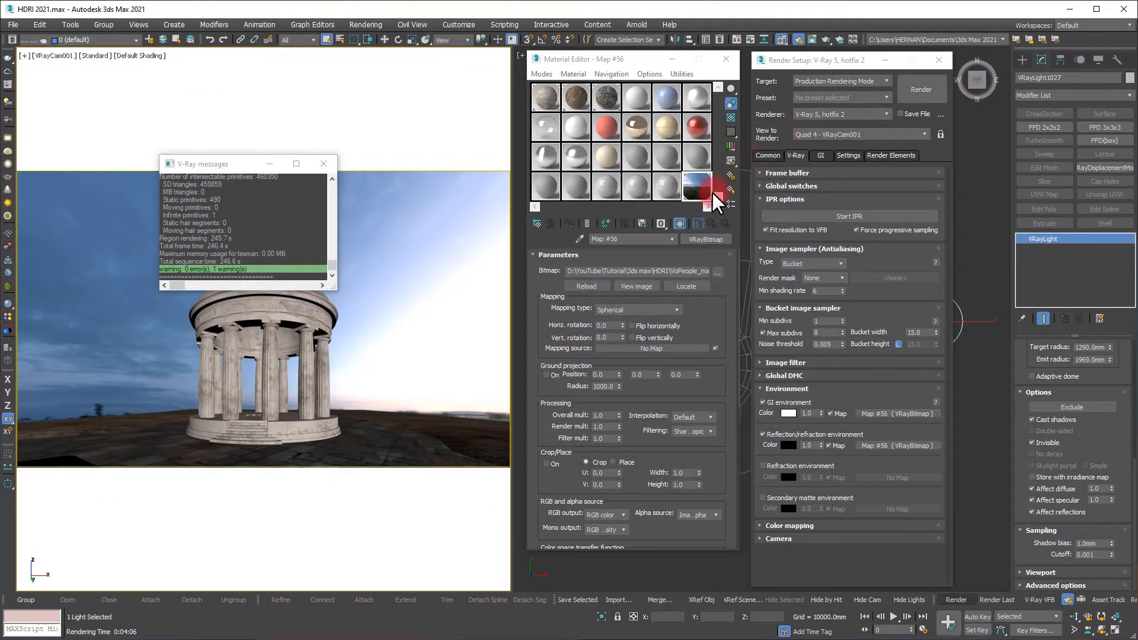
# Step: Set the overall multiplier of the VRayBitmap sky map to 0.1
pyautogui.click(693, 191)
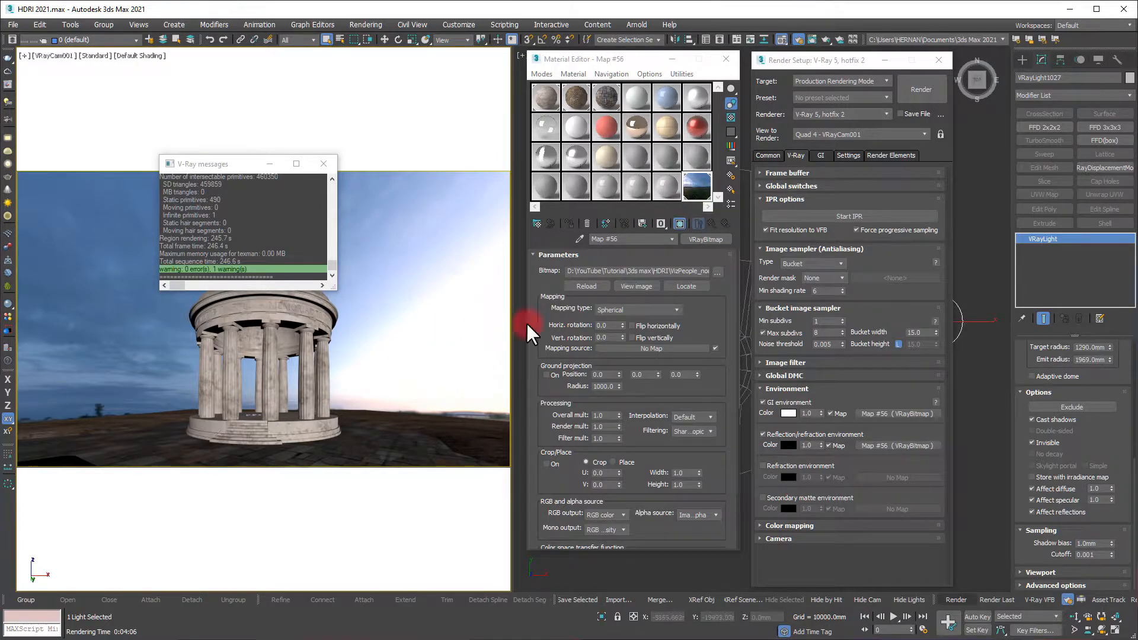
pyautogui.click(611, 415)
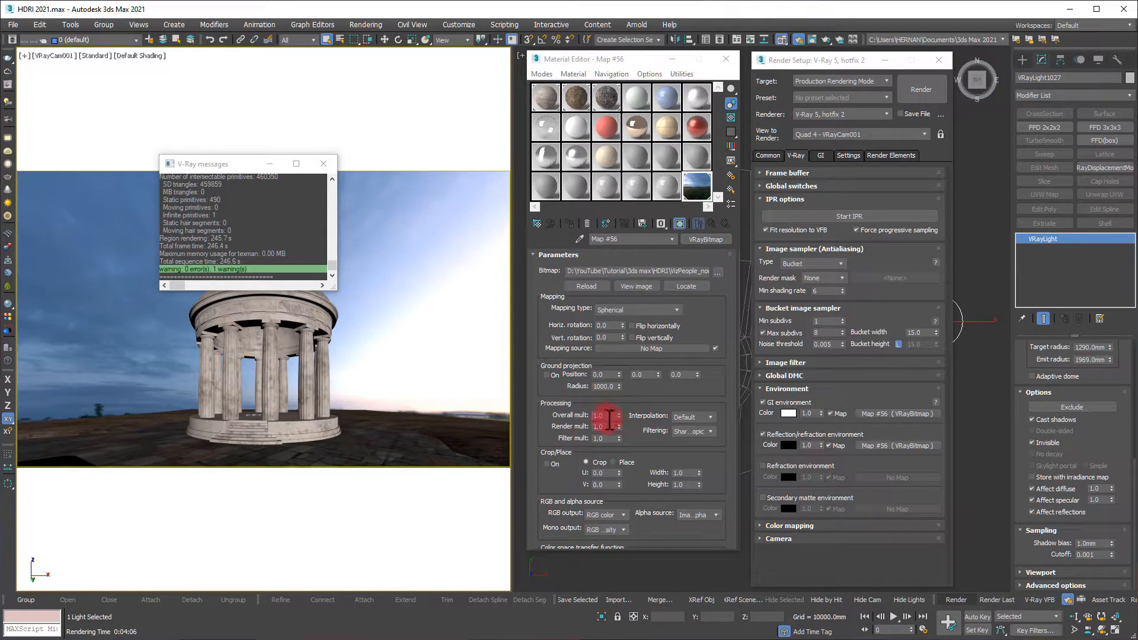
pyautogui.click(610, 415)
pyautogui.moveTo(610, 414); pyautogui.dragTo(586, 413)
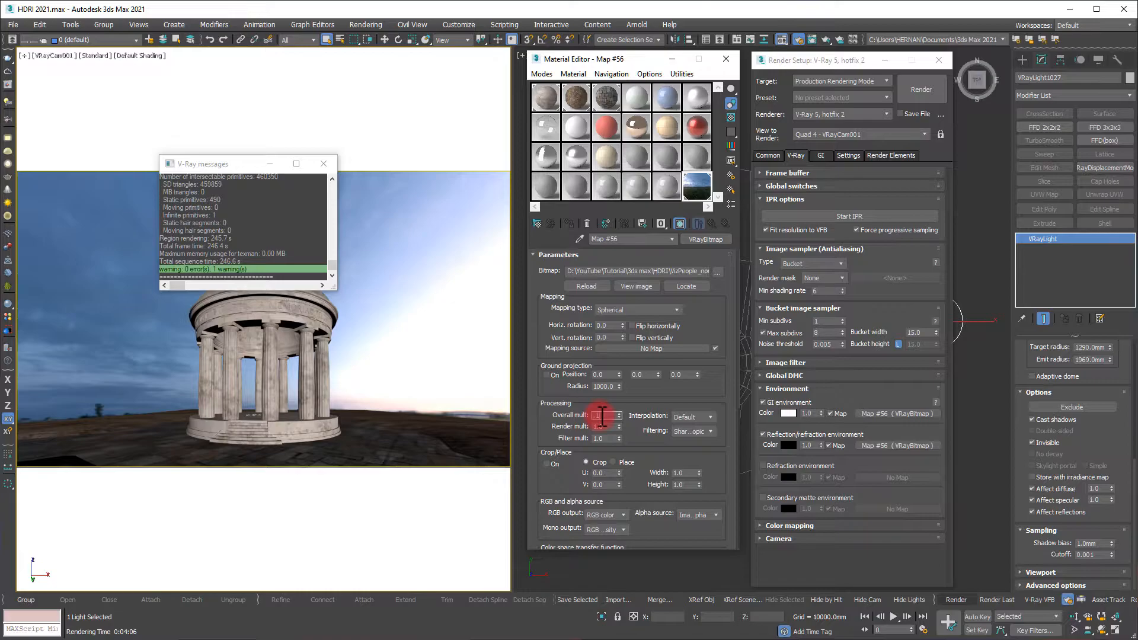
pyautogui.write('0.1')
pyautogui.press('Return')
pyautogui.click(443, 382)
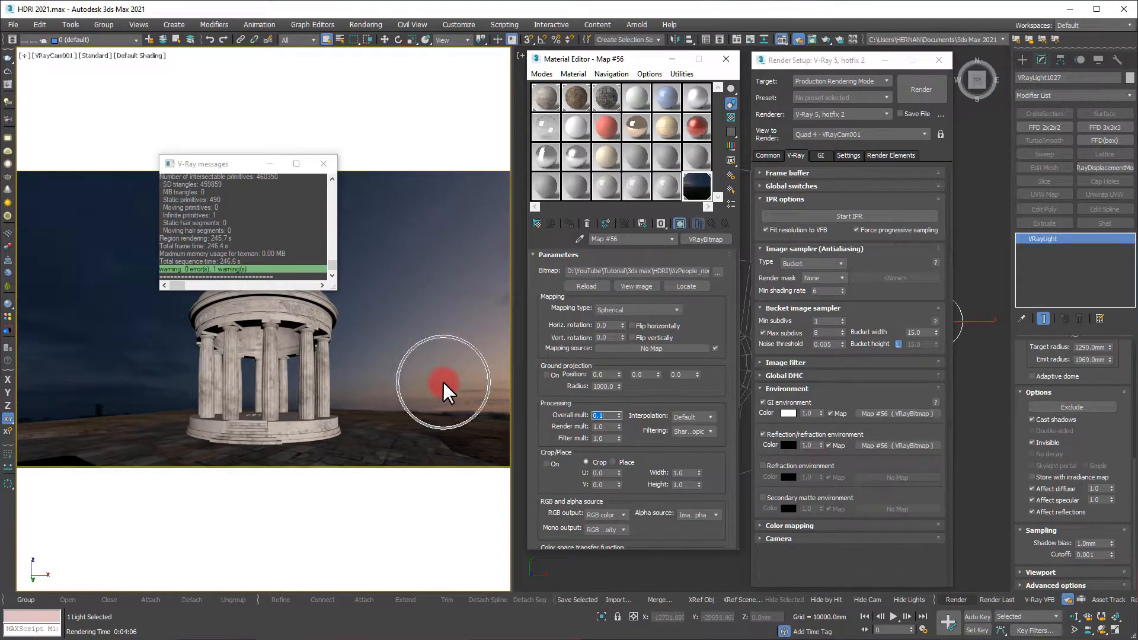
# Step: Move the V-Ray messages window off the temple, render the VRayCam001 view again, and close the frame buffer
pyautogui.click(602, 415)
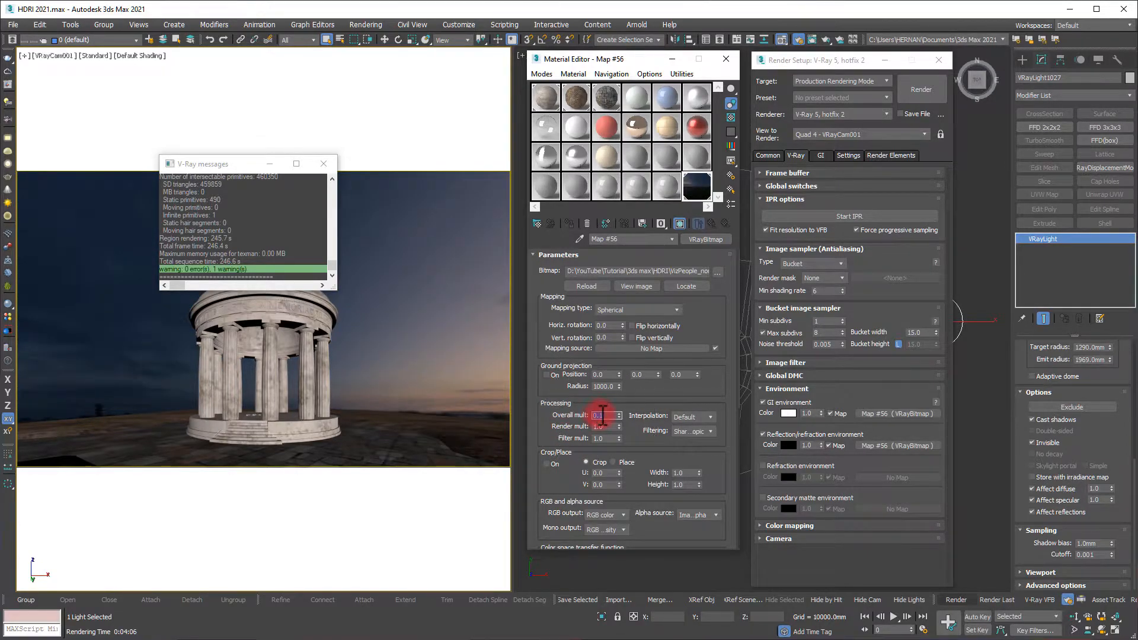
pyautogui.click(326, 169)
pyautogui.click(240, 163)
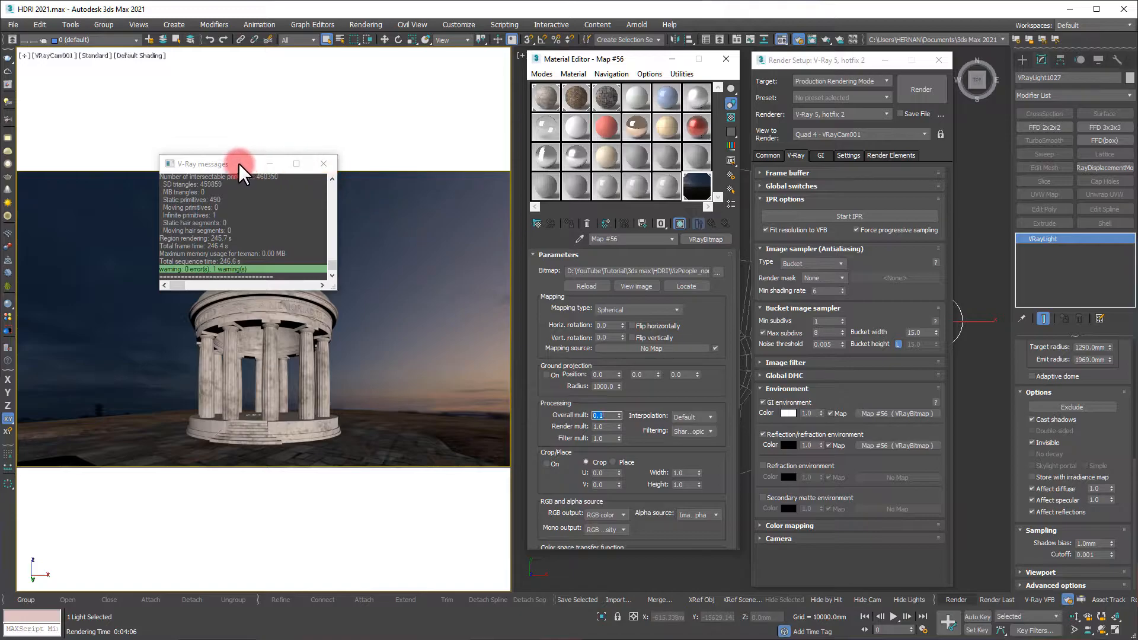
pyautogui.moveTo(241, 164); pyautogui.dragTo(90, 81)
pyautogui.click(887, 197)
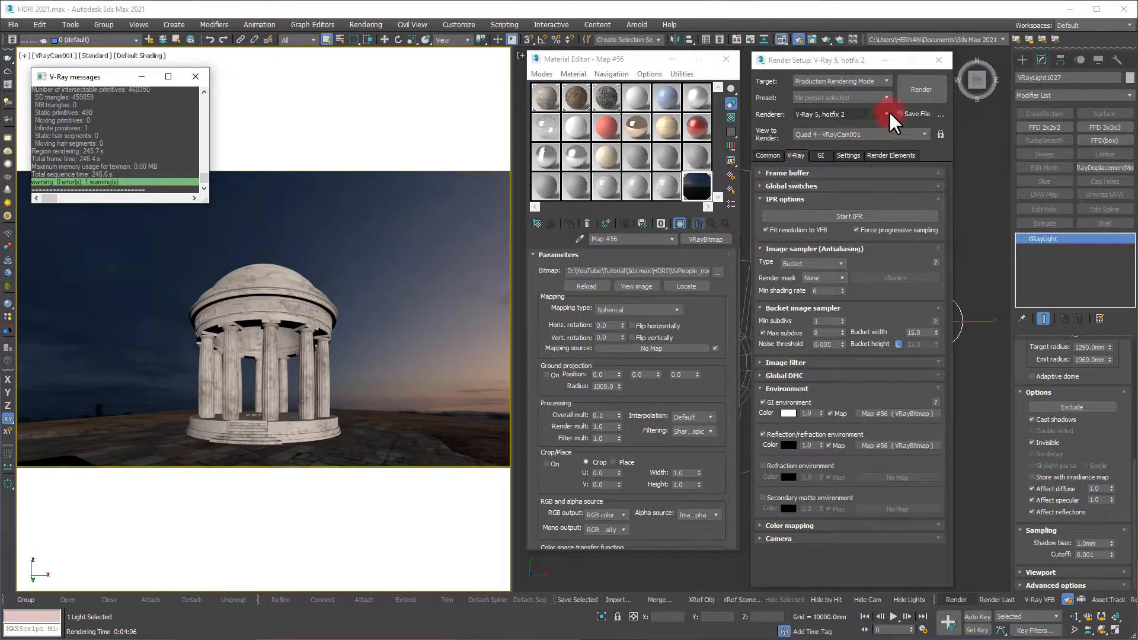
pyautogui.click(919, 89)
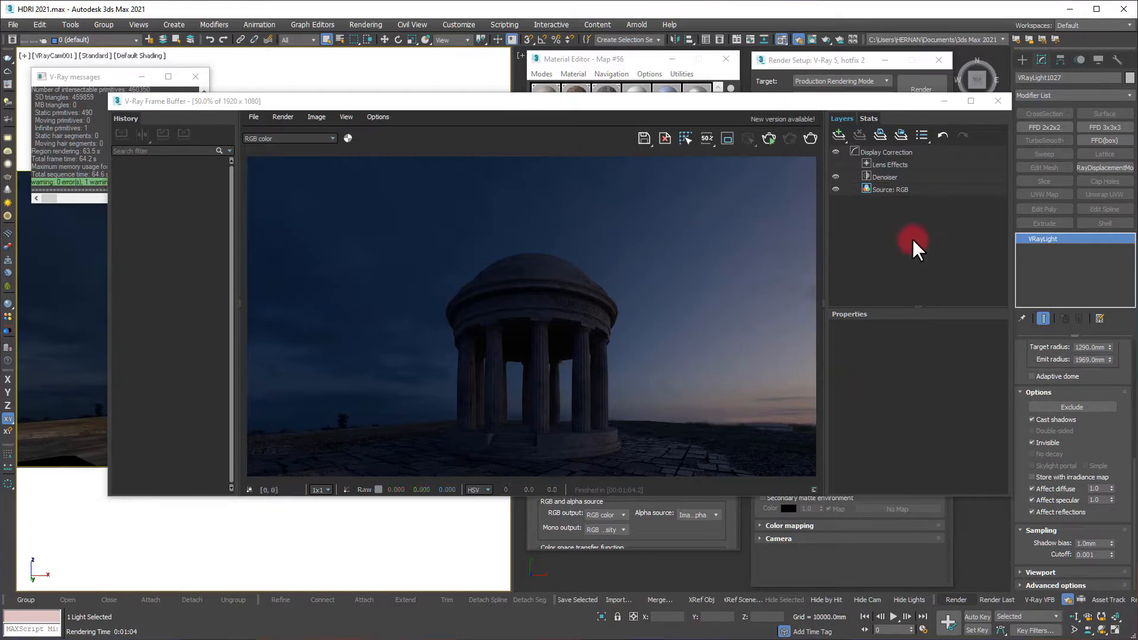
pyautogui.click(997, 101)
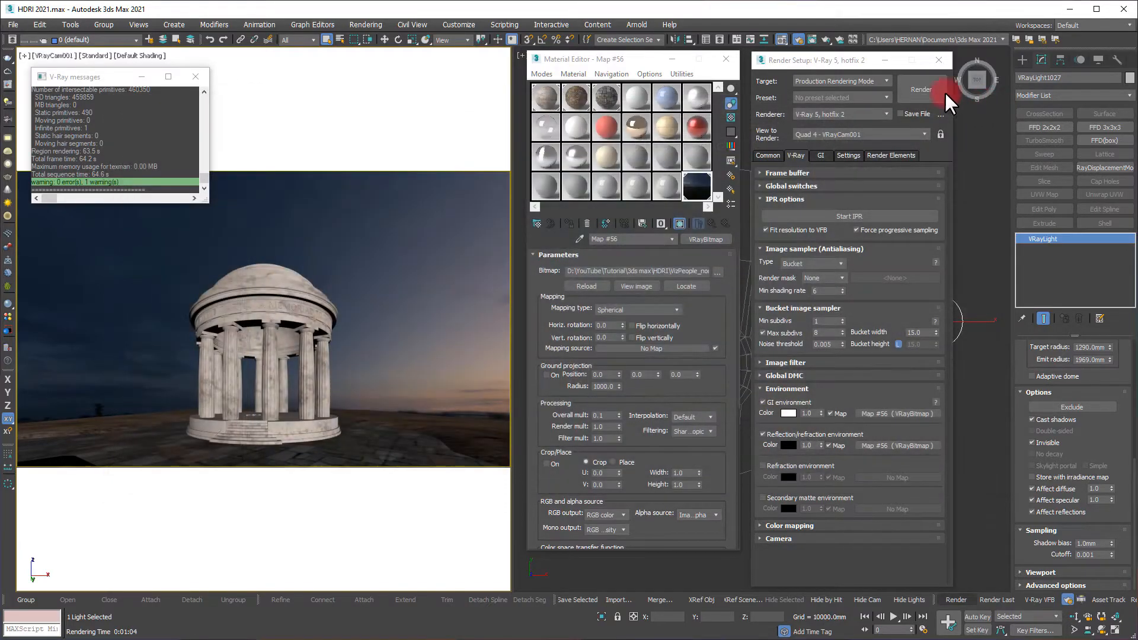
# Step: Raise the overall multiplier of the VRayBitmap sky map to brighten the dark sky moderately
pyautogui.doubleClick(601, 414)
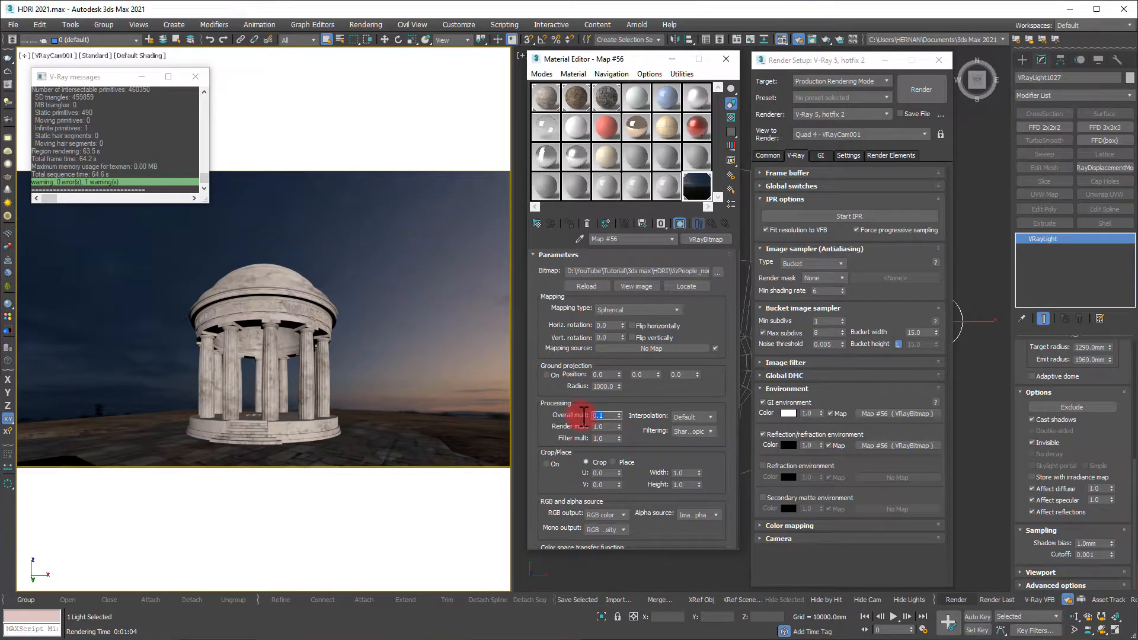
pyautogui.press('Return')
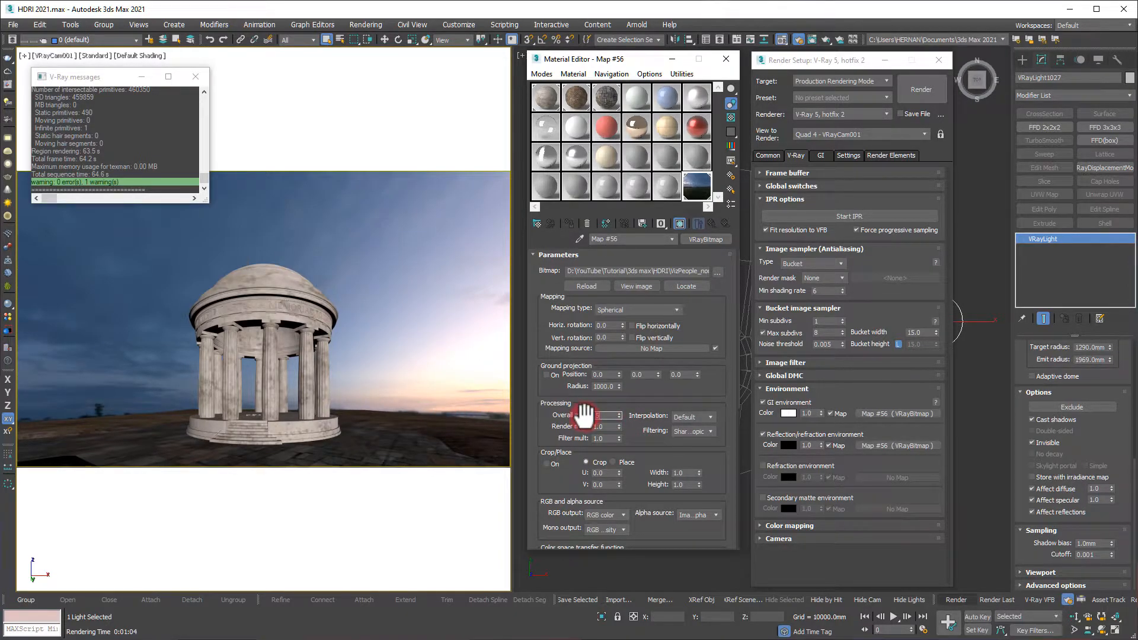
pyautogui.press('Return')
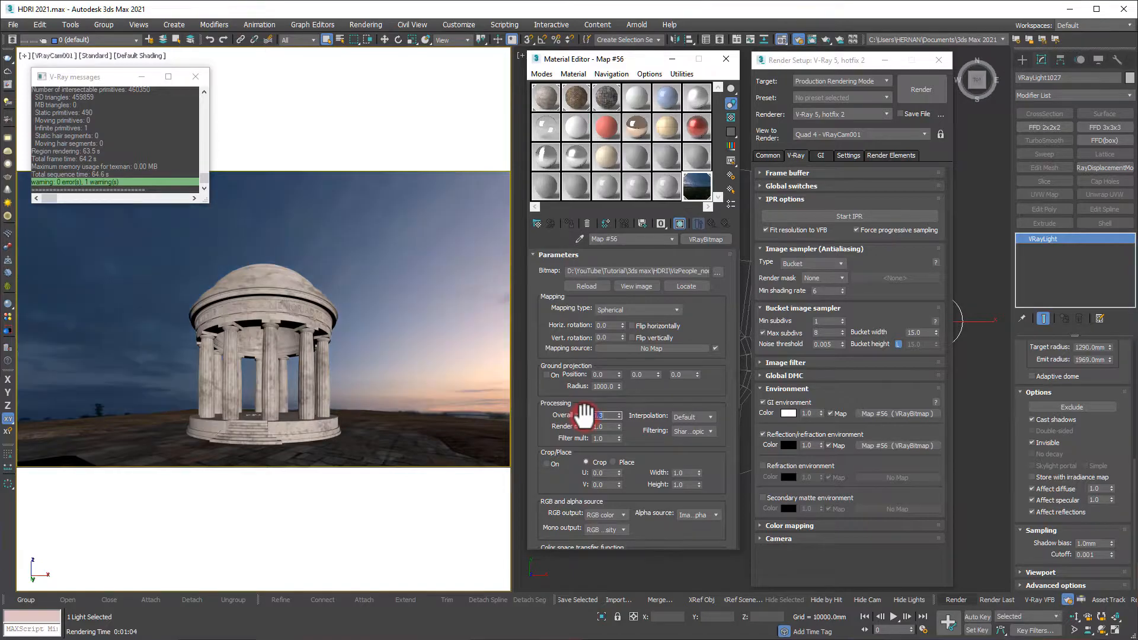
# Step: Set the VRayBitmap sky map's overall multiplier to 0.3 and horizontal rotation to -146, and test-render the VRayCam001 view
pyautogui.doubleClick(598, 418)
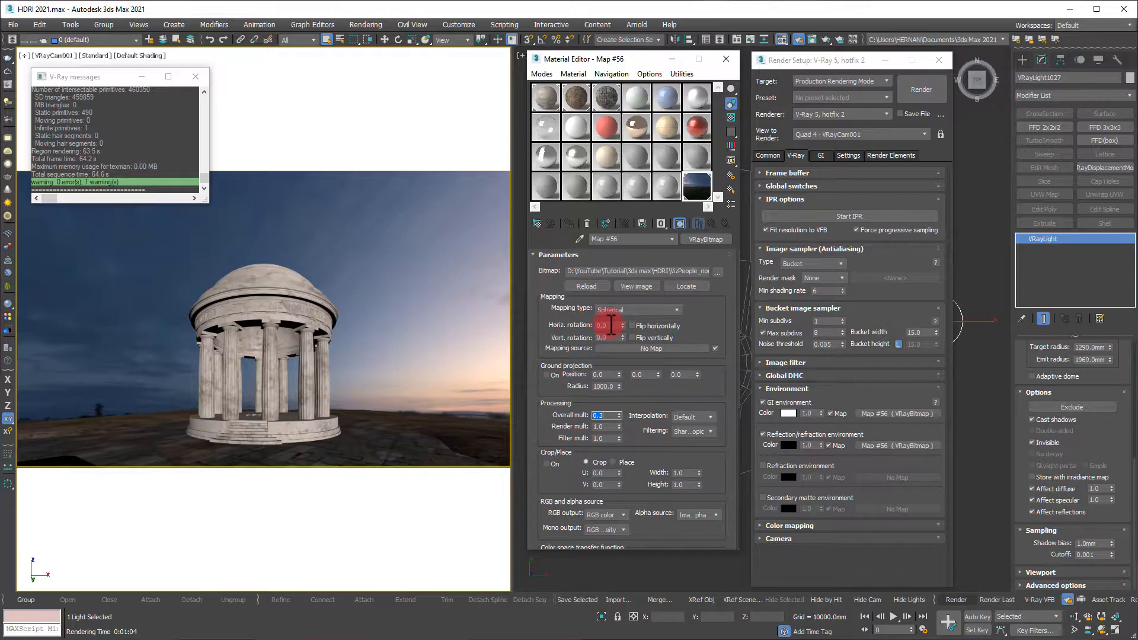
pyautogui.moveTo(622, 325); pyautogui.dragTo(624, 391)
pyautogui.click(610, 326)
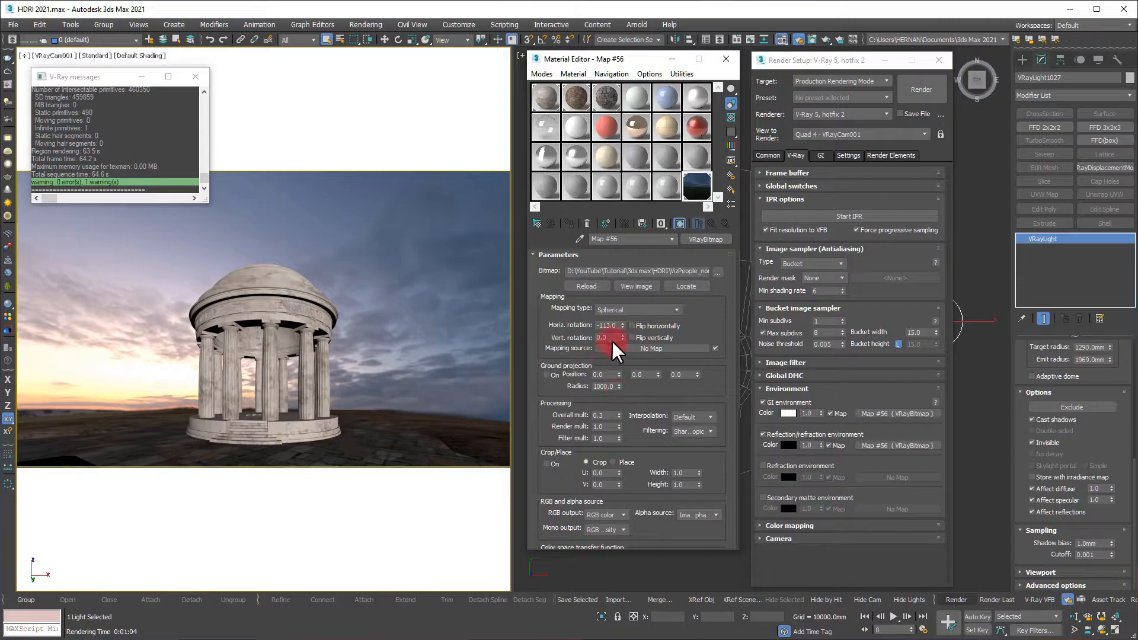
pyautogui.moveTo(623, 323); pyautogui.dragTo(624, 342)
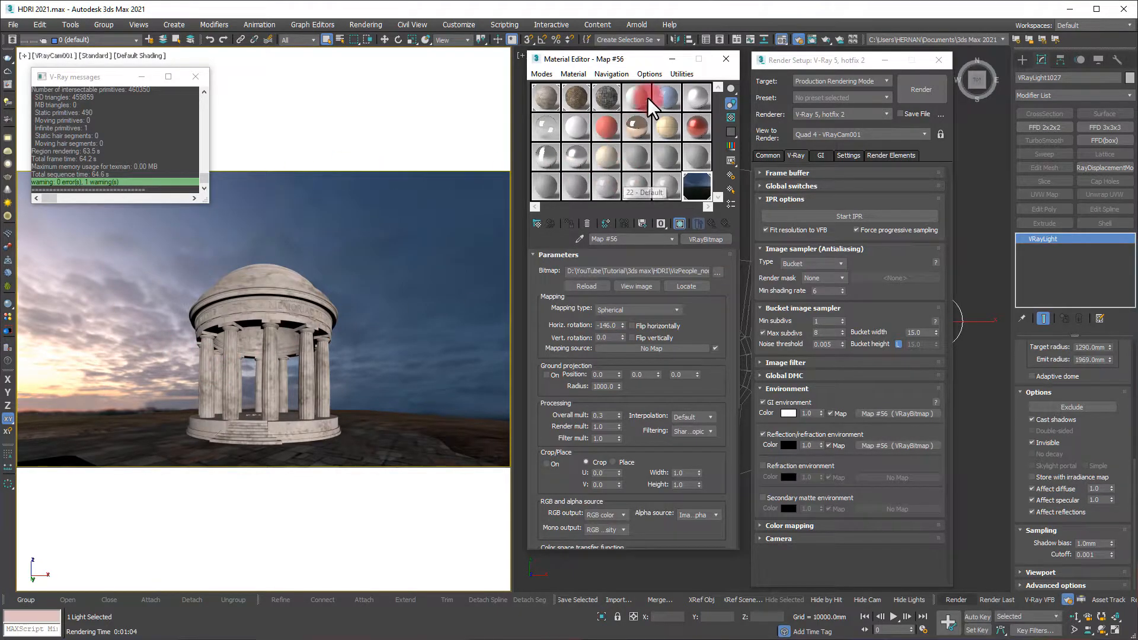
pyautogui.click(920, 92)
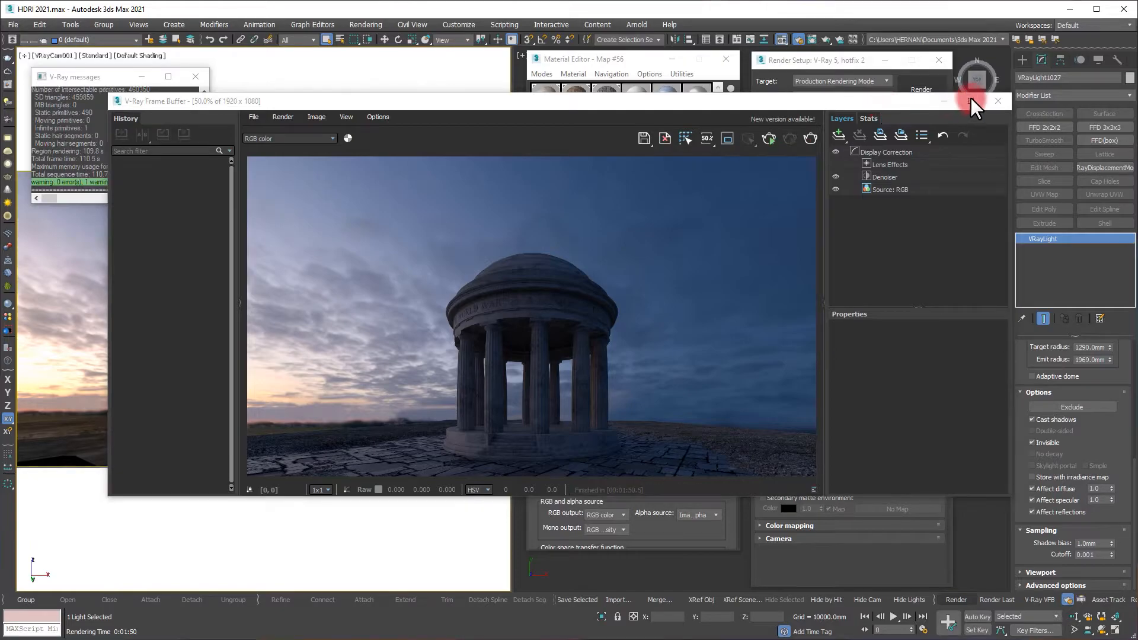
pyautogui.click(996, 100)
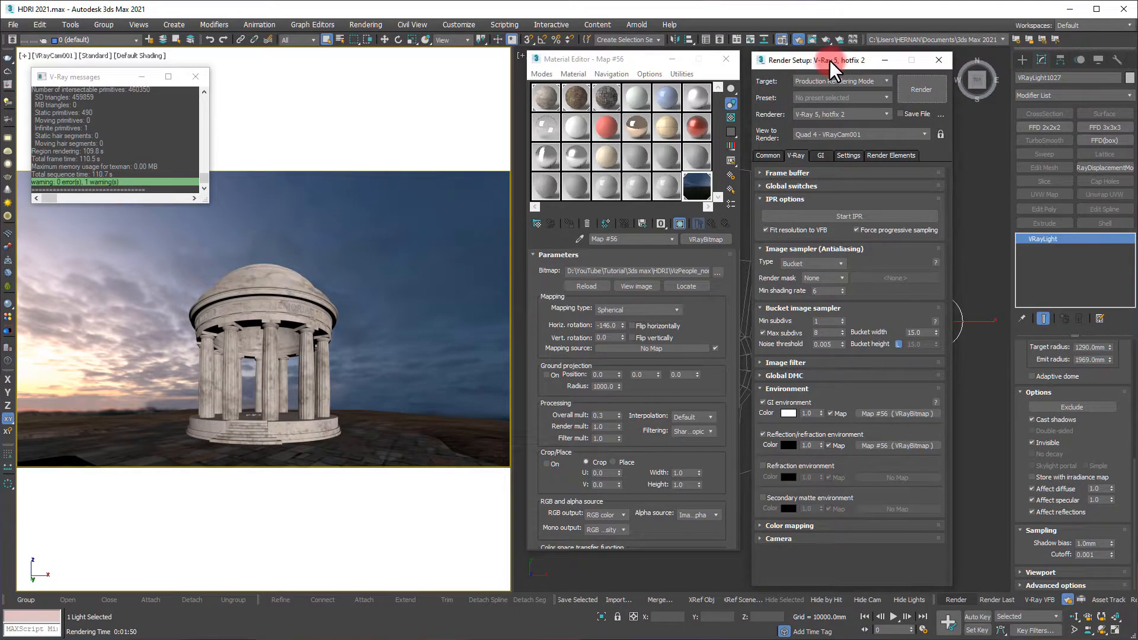
# Step: Move Render Setup and the Material Editor aside to uncover the top view, and centre that view on the dome light
pyautogui.moveTo(824, 59); pyautogui.dragTo(1135, 83)
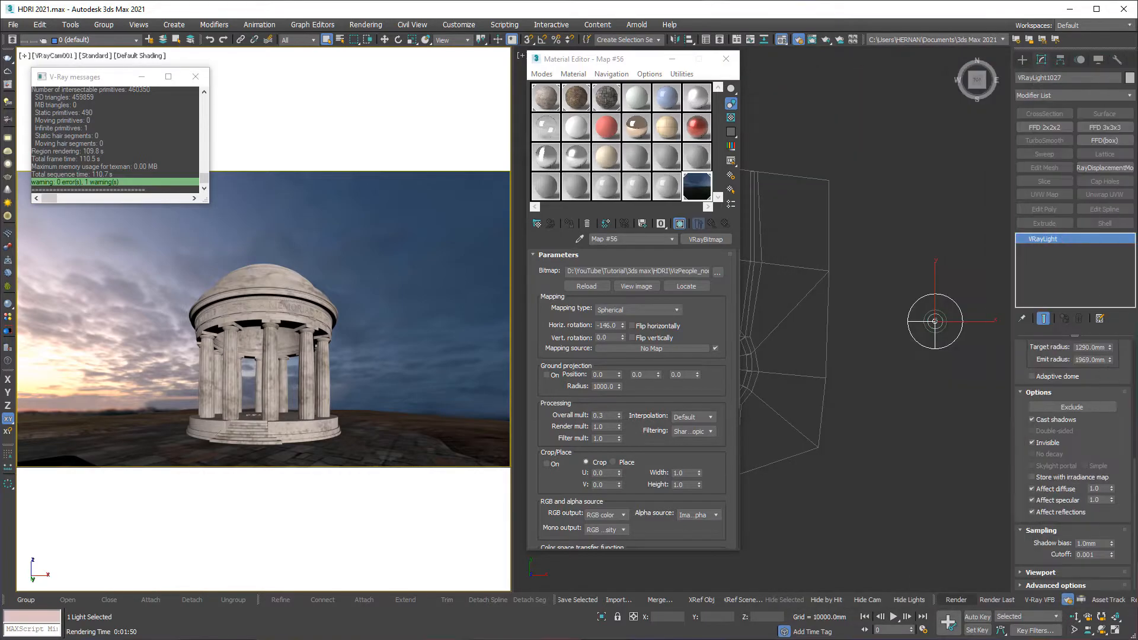
pyautogui.click(937, 256)
pyautogui.click(695, 196)
pyautogui.moveTo(649, 62); pyautogui.dragTo(524, 58)
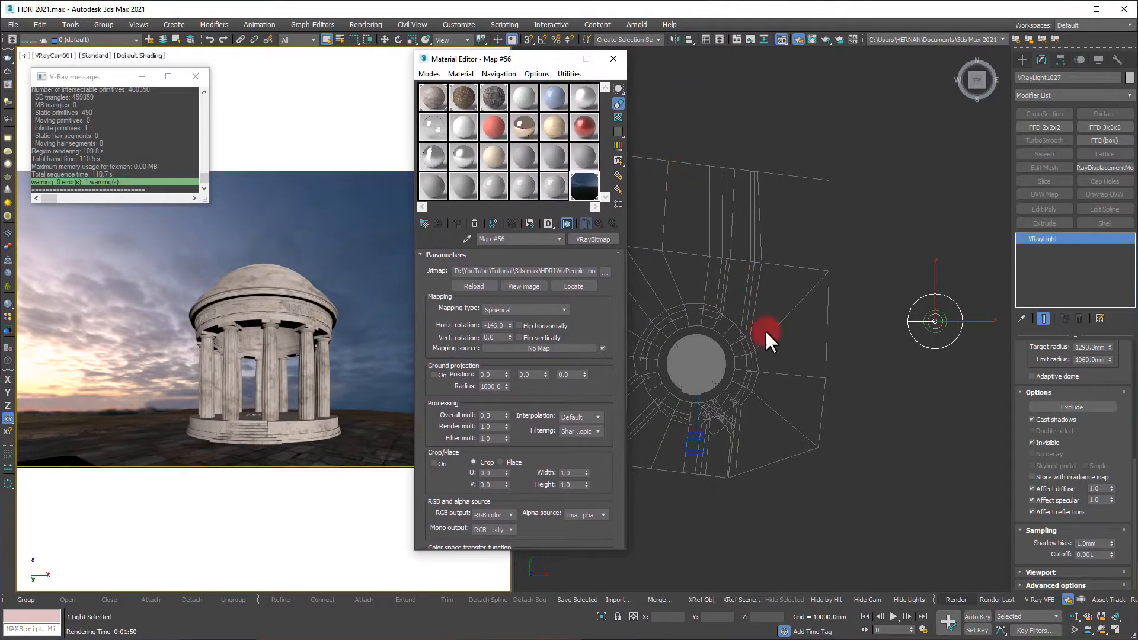
pyautogui.moveTo(829, 356); pyautogui.dragTo(785, 336, button='middle')
pyautogui.scroll(3, 801, 330)
pyautogui.scroll(2, 802, 330)
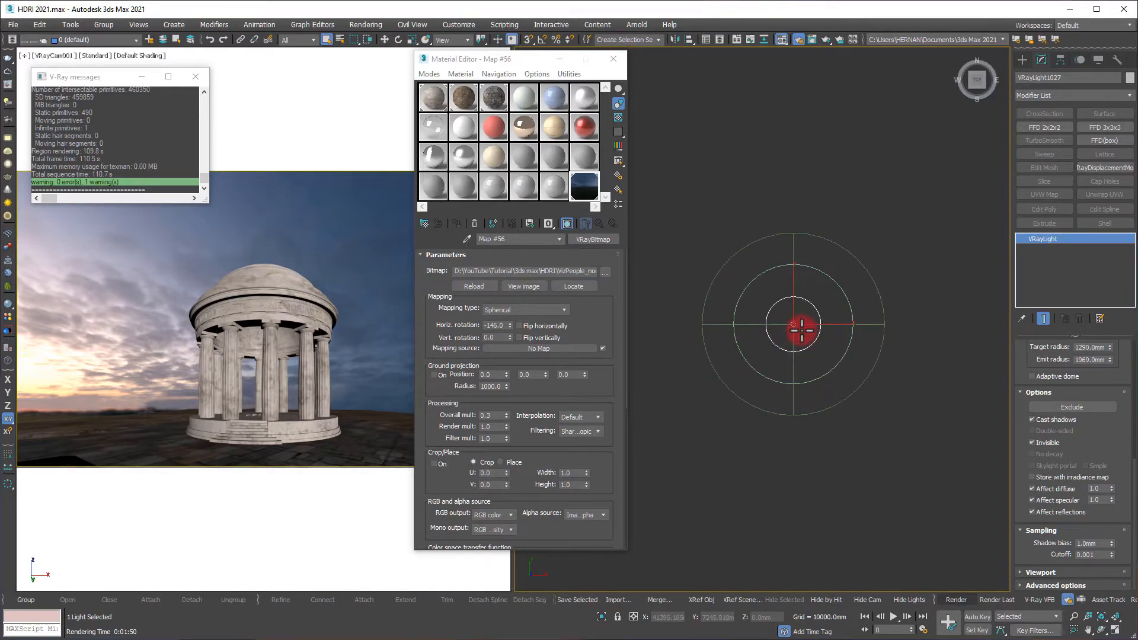
pyautogui.moveTo(504, 58); pyautogui.dragTo(510, 58)
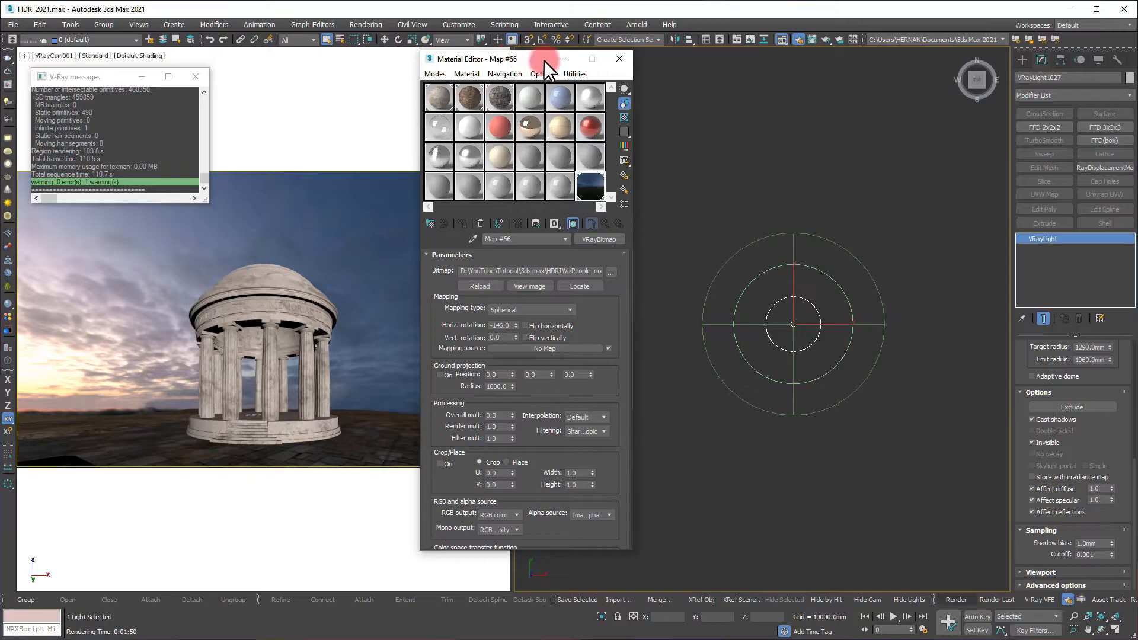
# Step: Deselect the dome light and examine the 0, 90, 180 and 270 degree directions around it in the top view
pyautogui.click(513, 324)
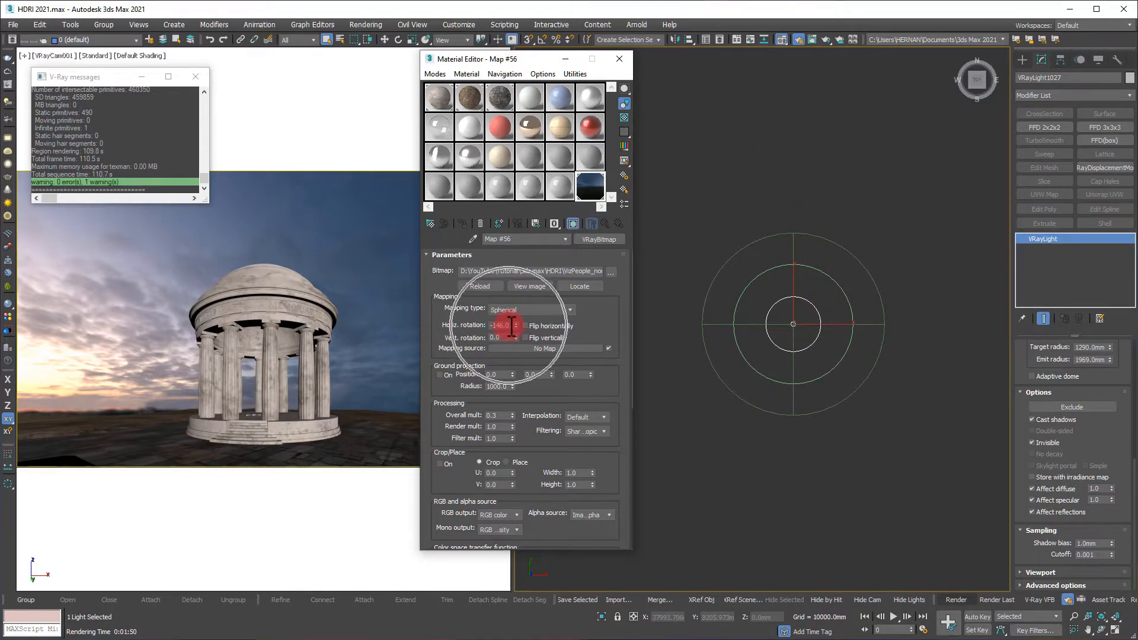
pyautogui.click(945, 329)
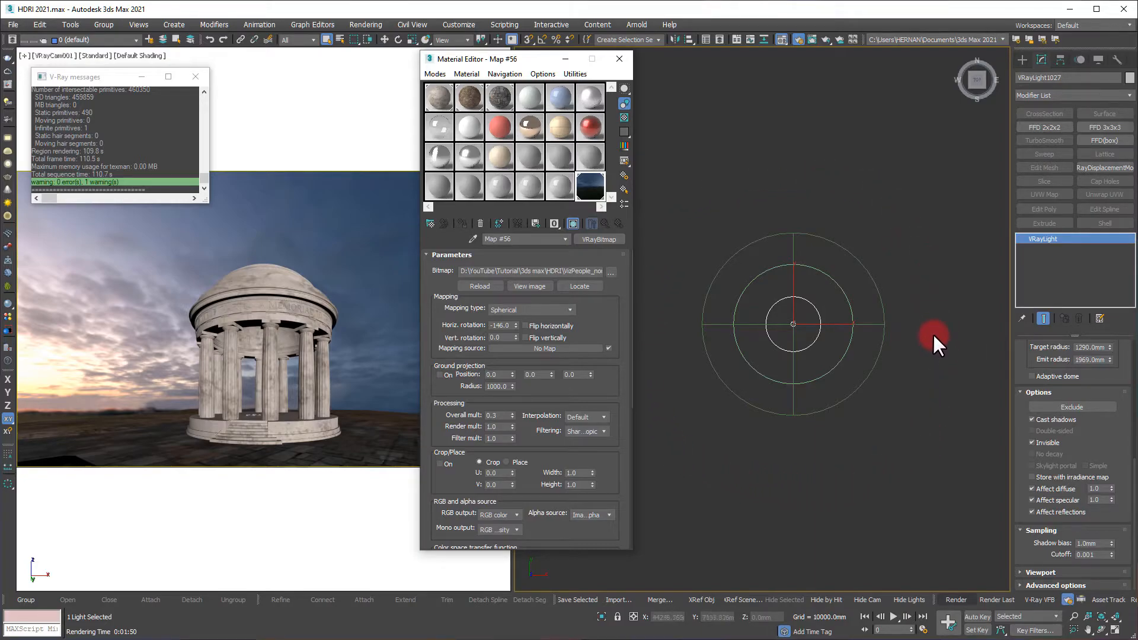
pyautogui.click(679, 486)
pyautogui.click(682, 448)
pyautogui.click(683, 448)
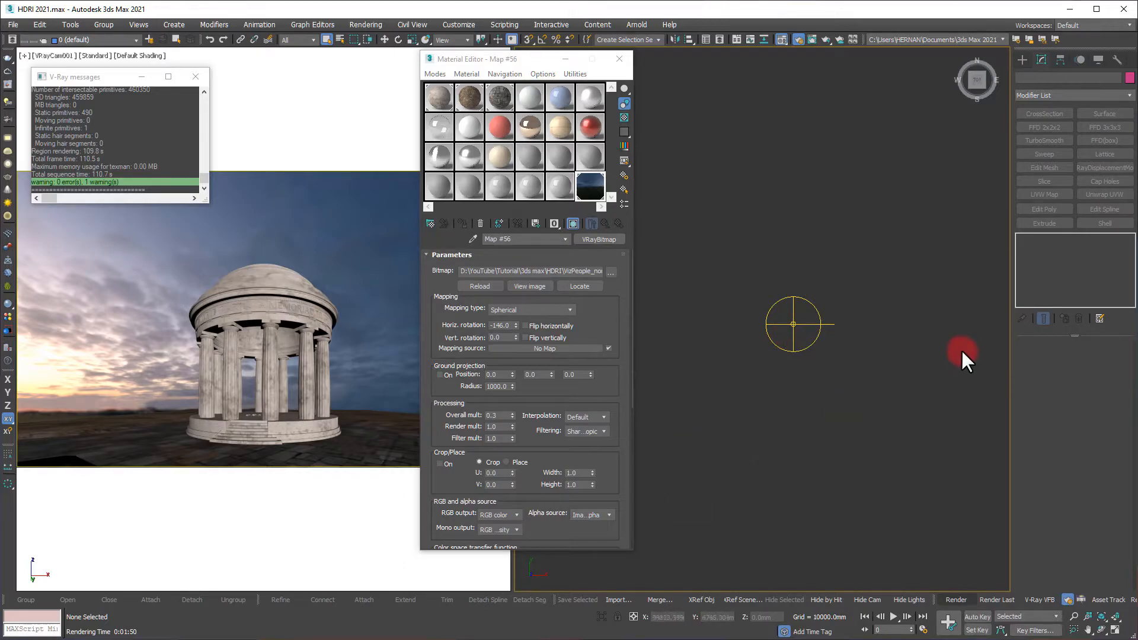
pyautogui.click(909, 331)
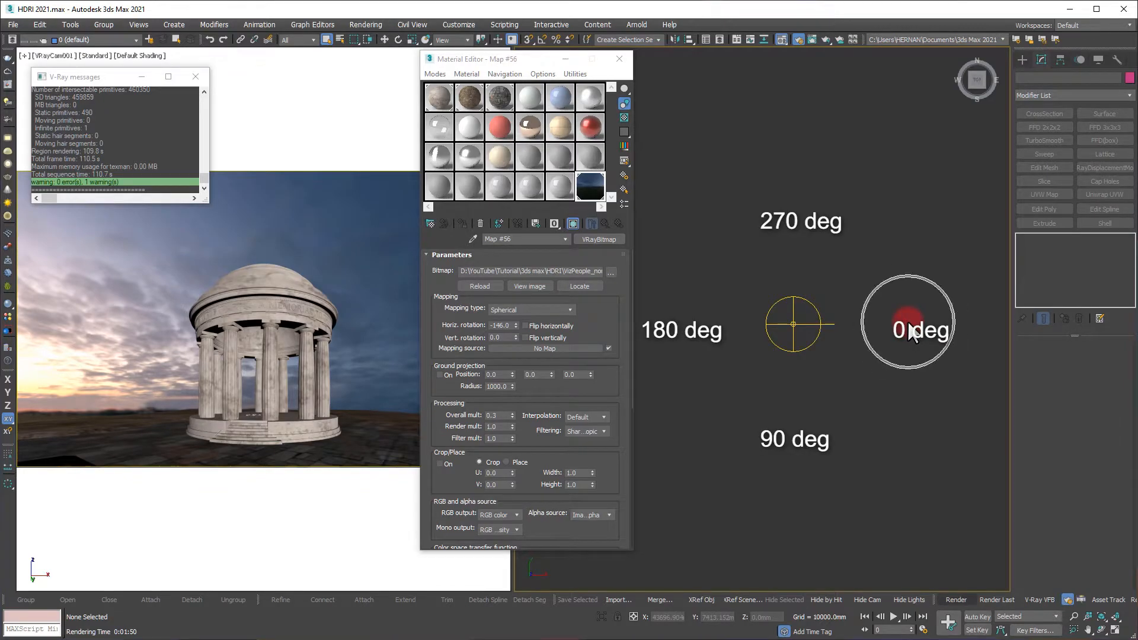
pyautogui.click(793, 467)
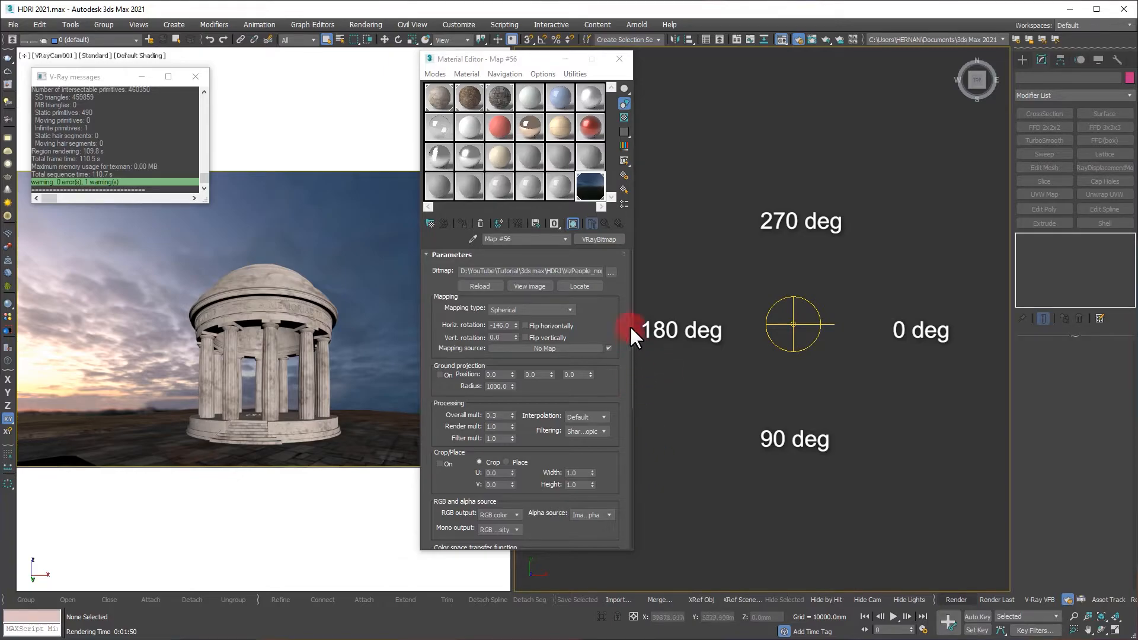
pyautogui.click(650, 332)
pyautogui.click(788, 177)
pyautogui.click(691, 432)
# Step: Set the sky map's horizontal rotation to 125 and check the sky behind the temple in the camera view
pyautogui.doubleClick(501, 325)
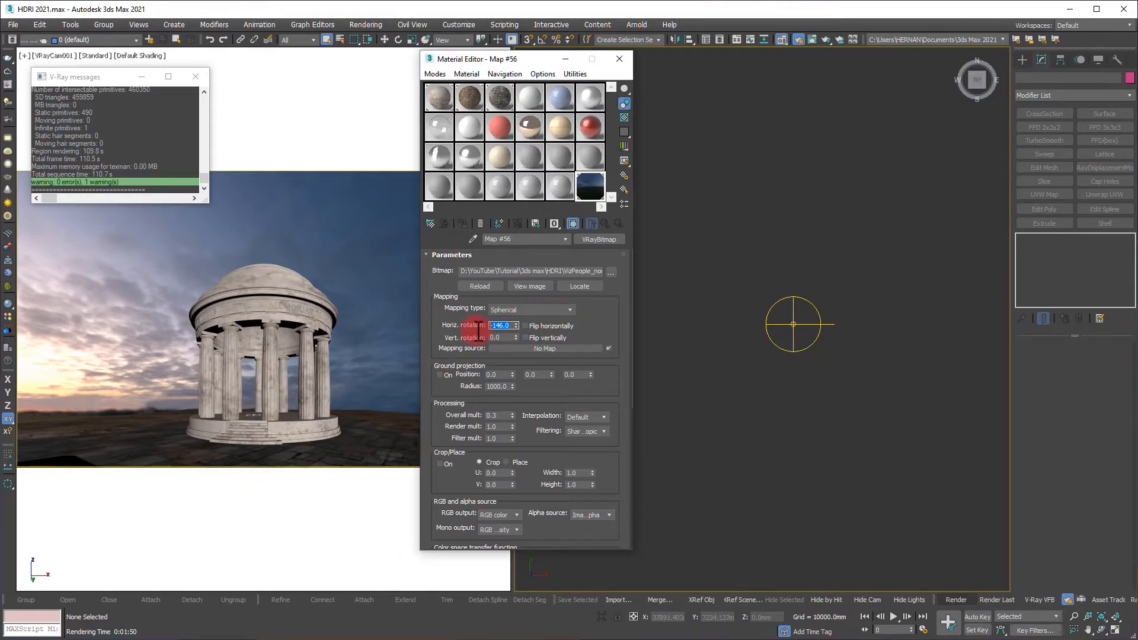
pyautogui.press('Return')
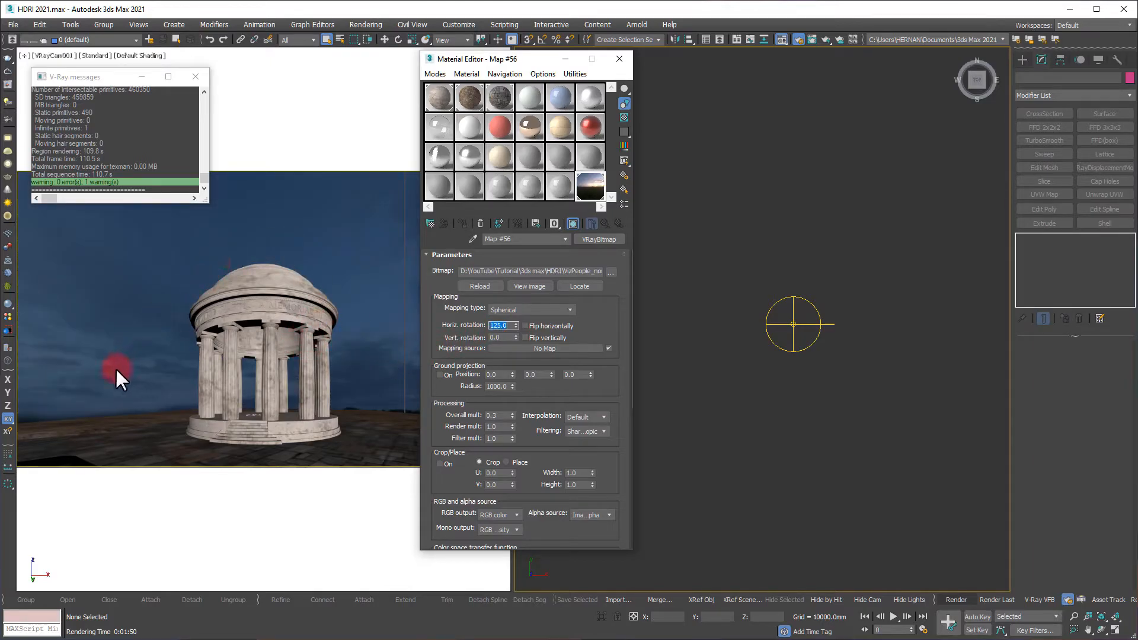
pyautogui.click(98, 372)
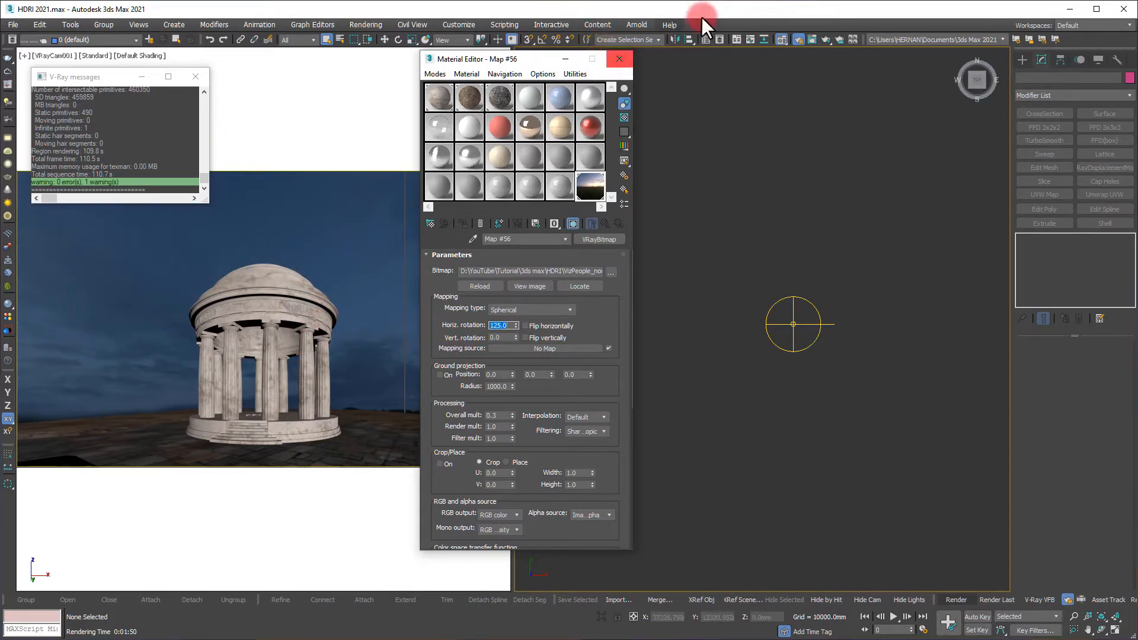
pyautogui.click(323, 379)
pyautogui.click(321, 274)
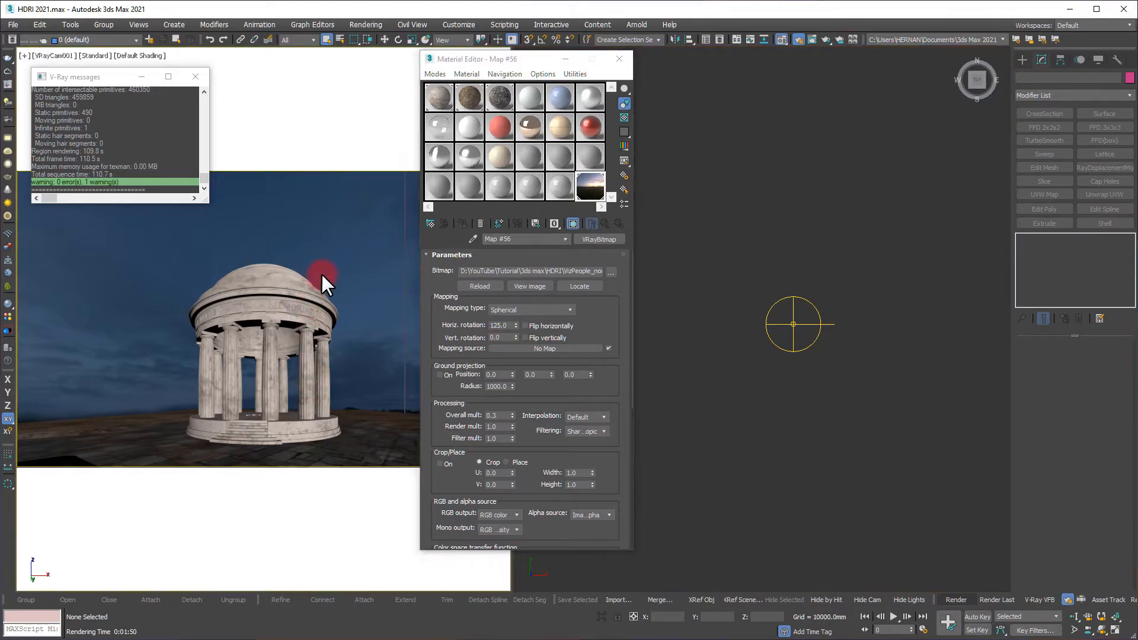
# Step: Render the temple with the sky rotated to 125, stop the render early, and close the frame buffer
pyautogui.click(956, 600)
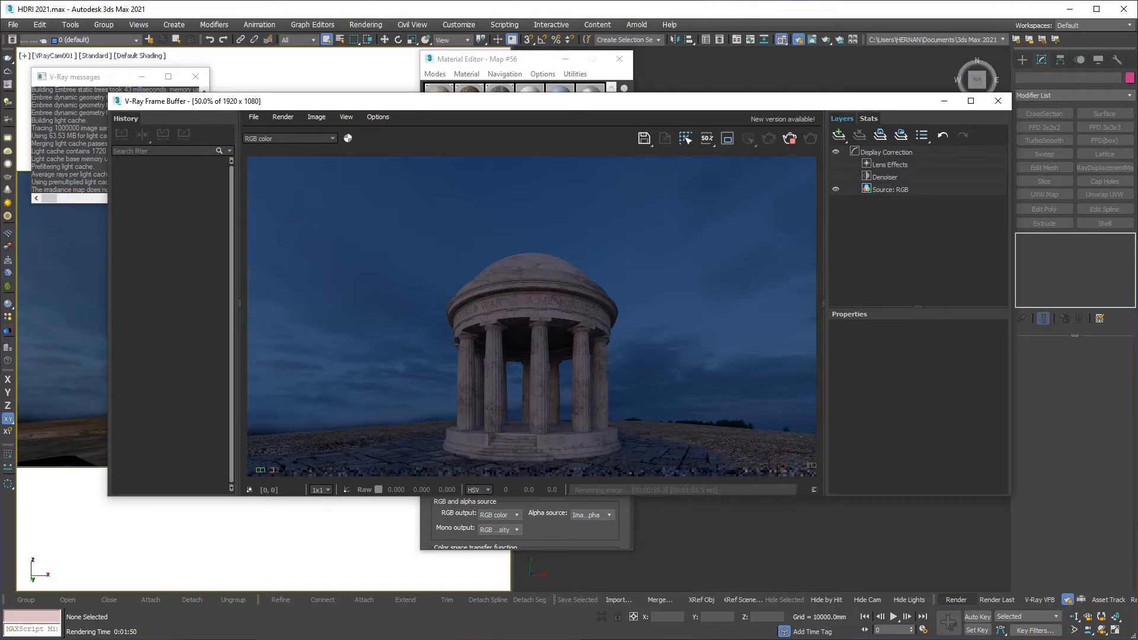
pyautogui.click(788, 138)
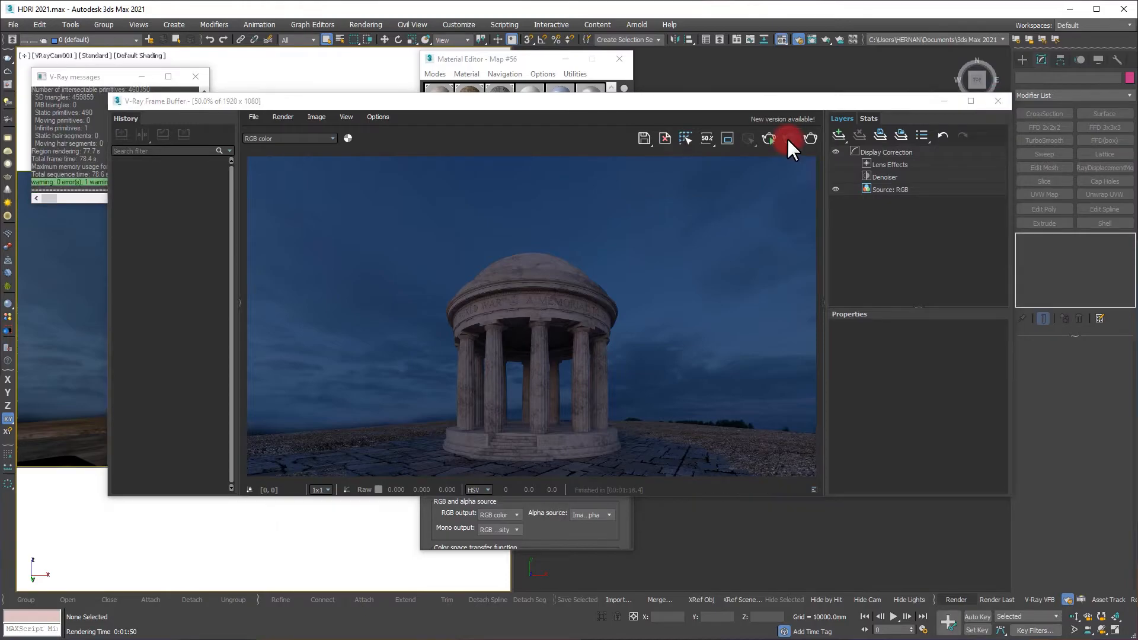
pyautogui.click(999, 101)
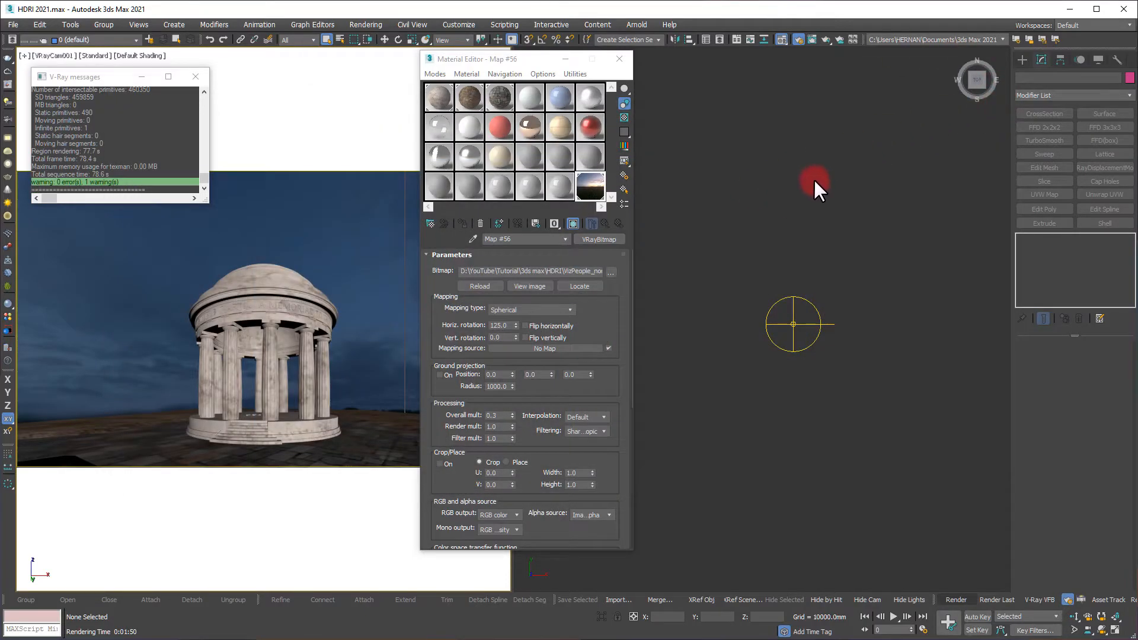
# Step: Set the sky map's horizontal rotation to 160
pyautogui.click(502, 326)
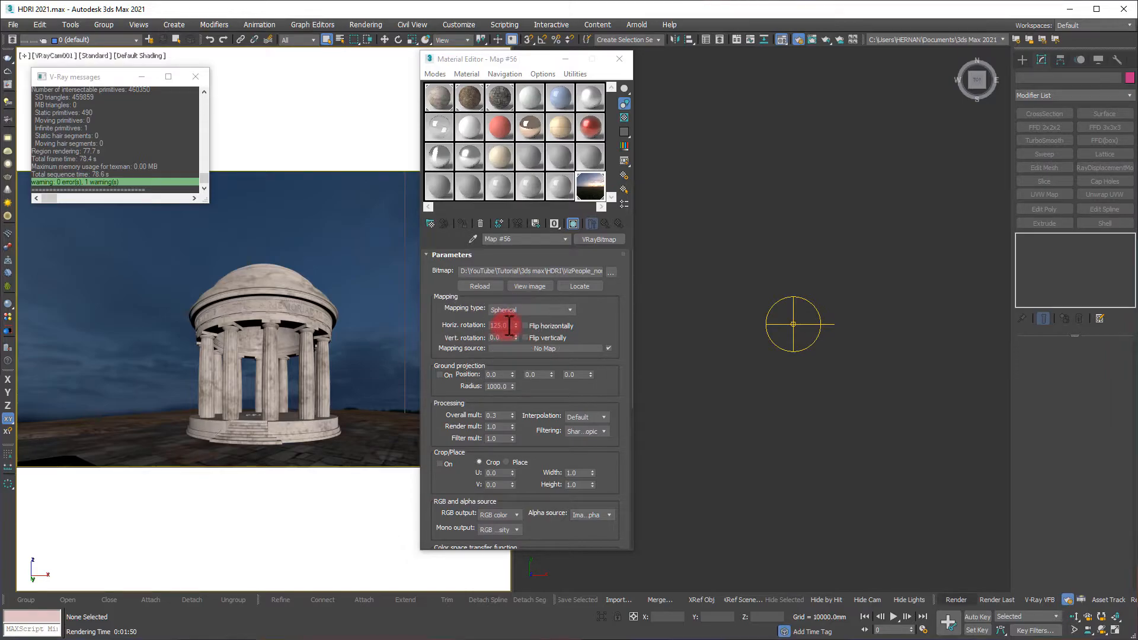
pyautogui.moveTo(510, 326); pyautogui.dragTo(473, 335)
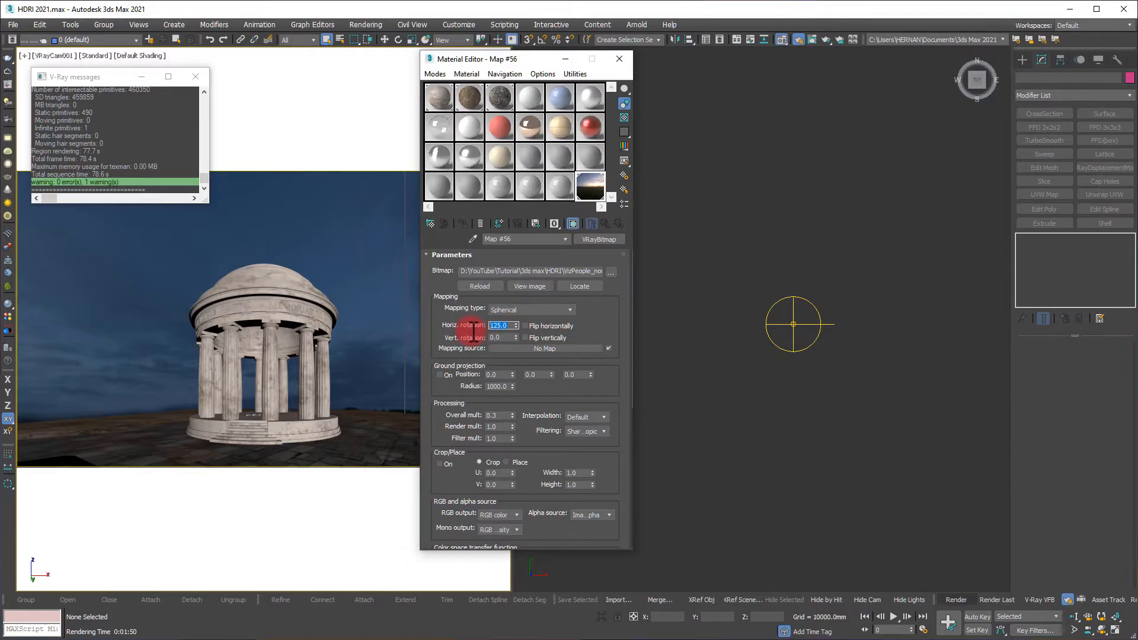
pyautogui.write('160')
pyautogui.press('Return')
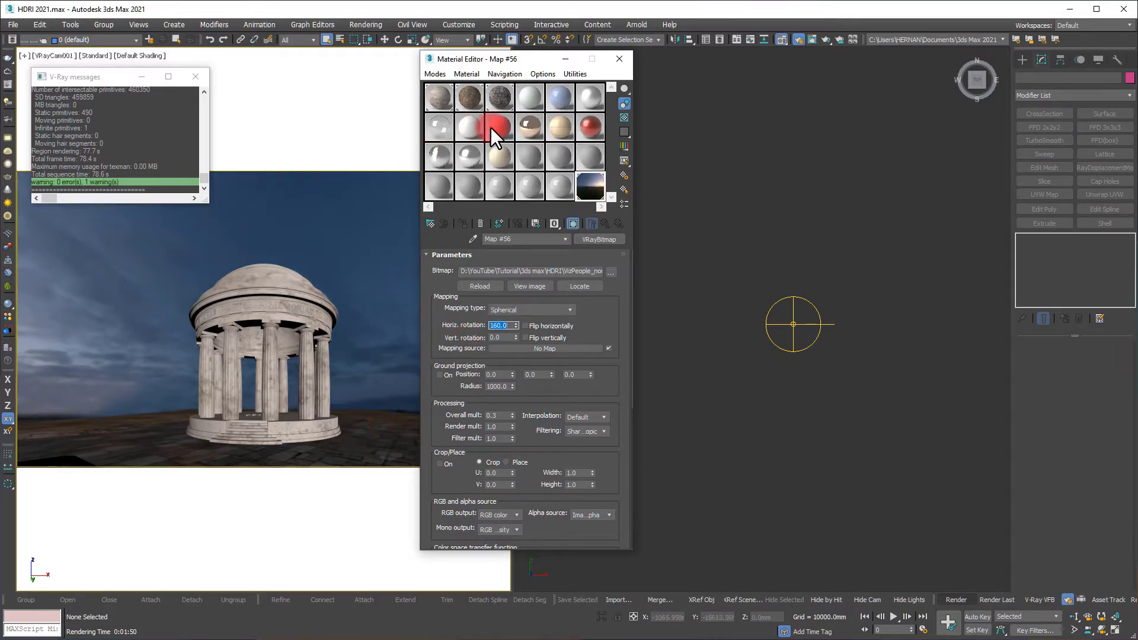
# Step: Render the temple with the sky rotated to 160, stop the render early, and close the frame buffer
pyautogui.click(627, 103)
pyautogui.hotkey('shift', 'q')
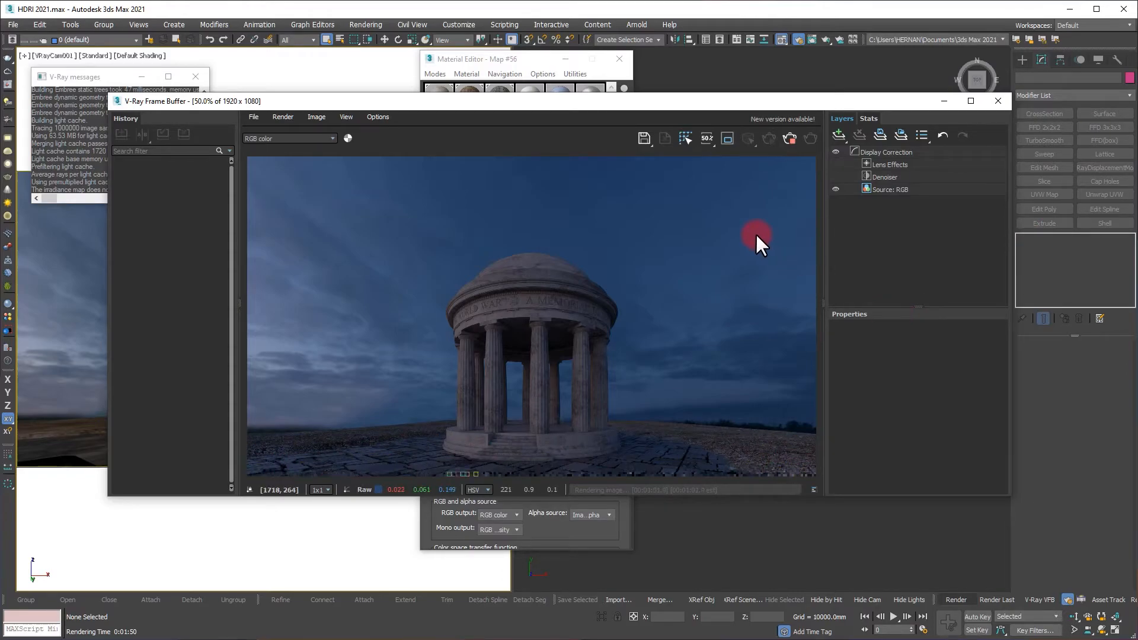
pyautogui.click(791, 140)
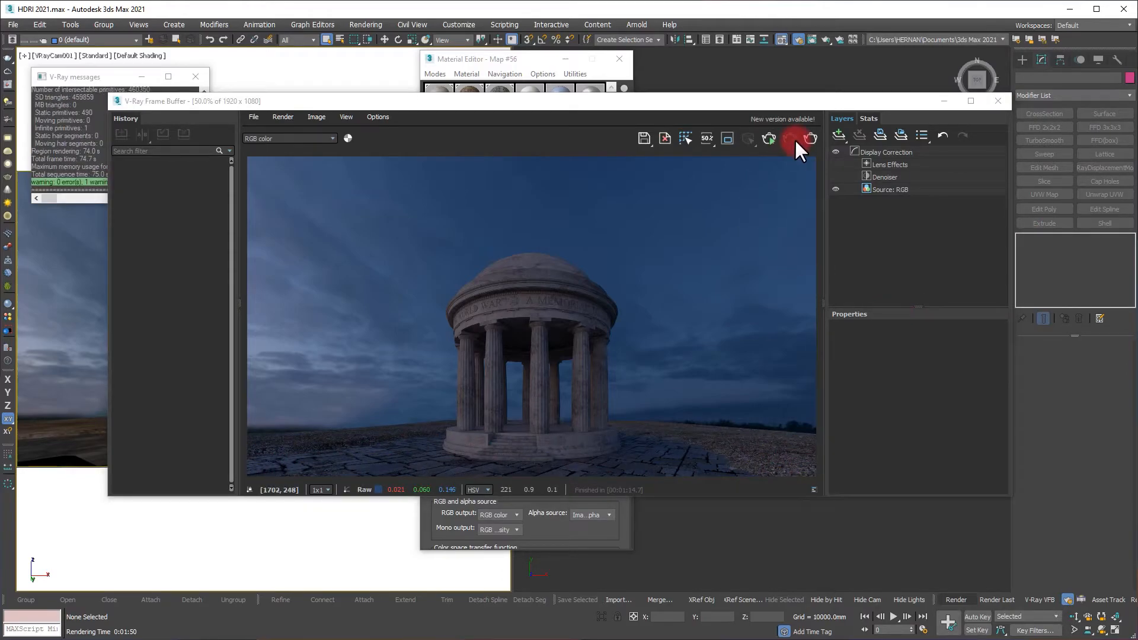
pyautogui.click(998, 100)
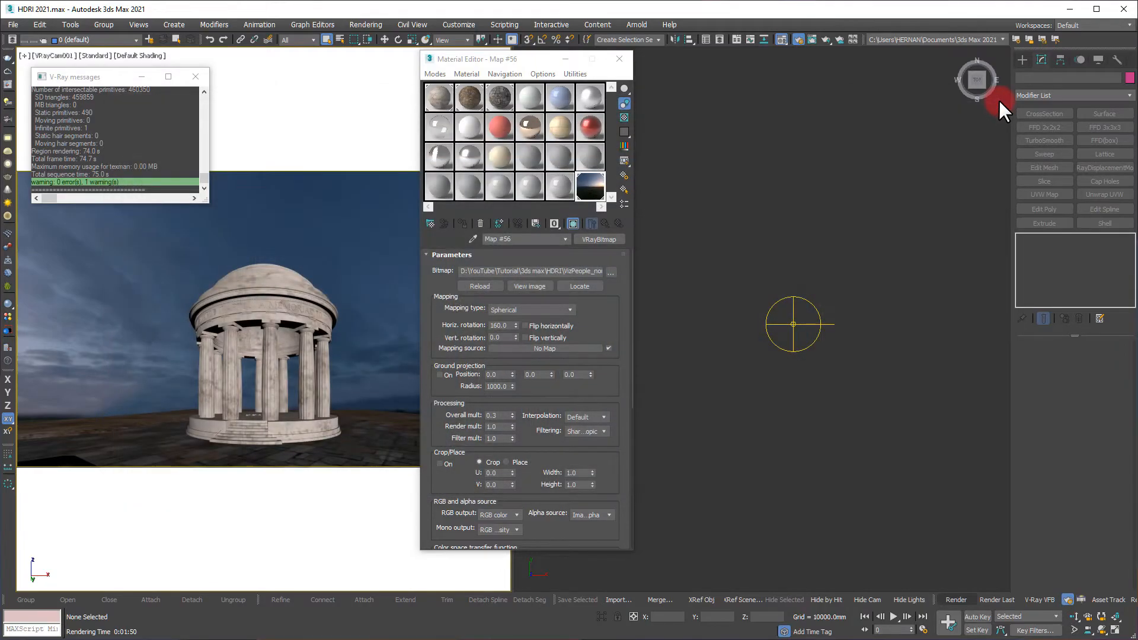
# Step: Set the overall multiplier of the sky map to 0.5 and render the VRayCam001 view
pyautogui.doubleClick(501, 415)
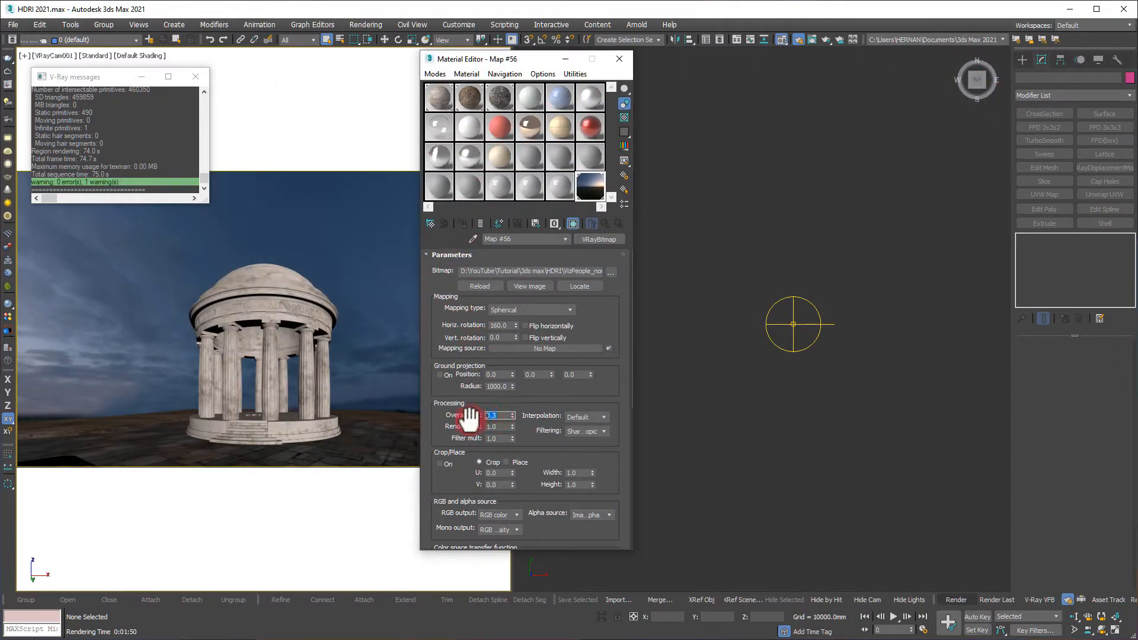
pyautogui.press('Return')
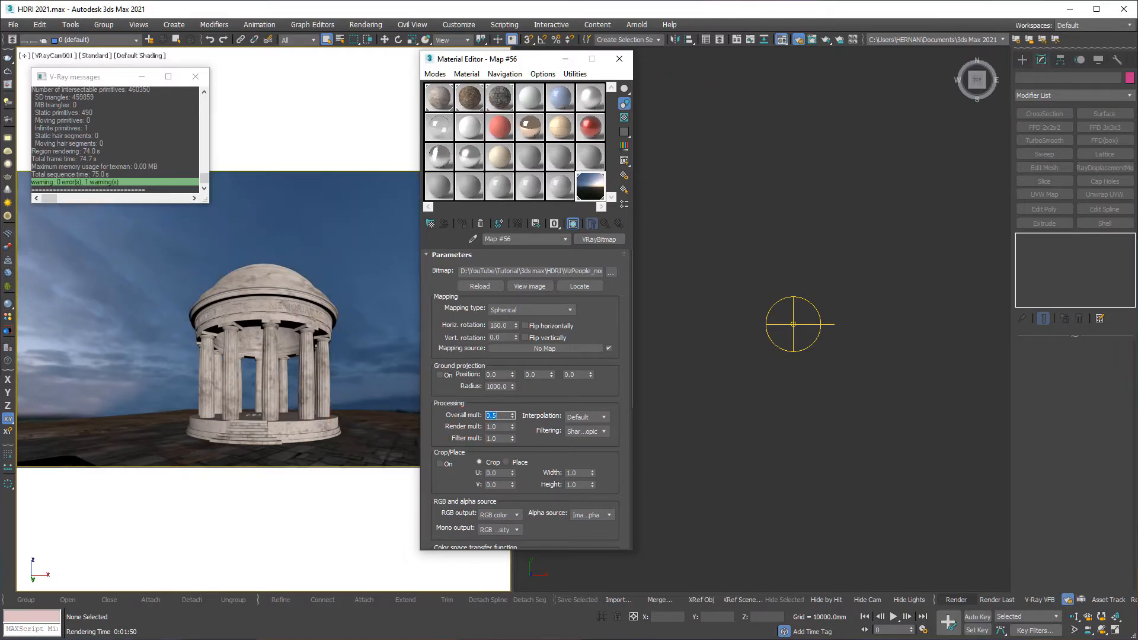
pyautogui.click(956, 599)
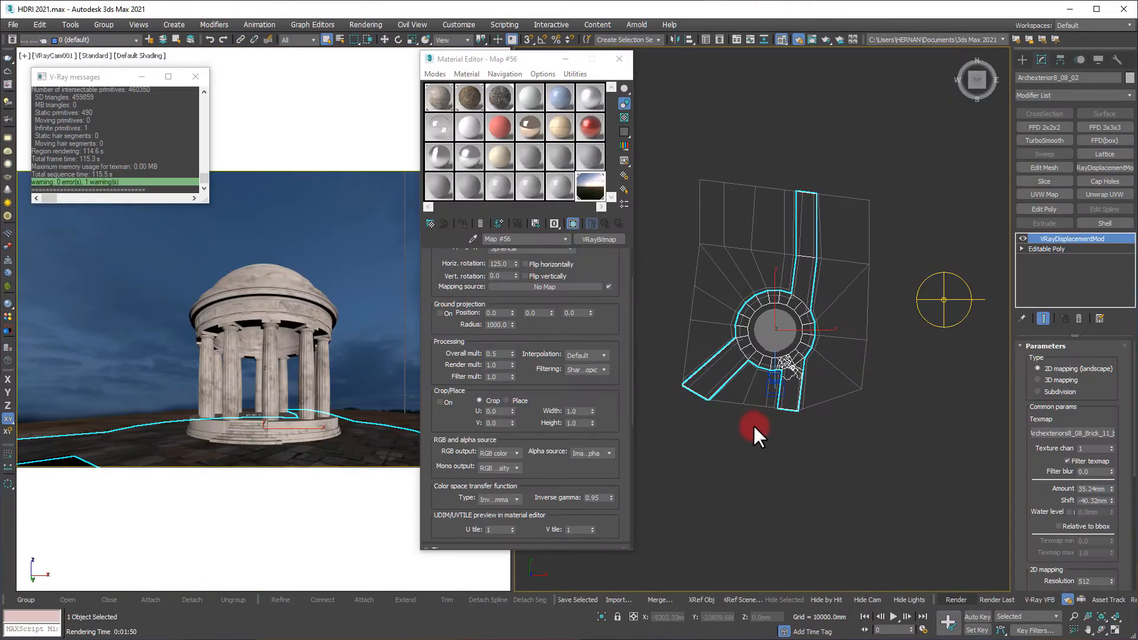
# Step: Set the white balance of VRayCam001 to Neutral and render the camera view
pyautogui.scroll(8, 777, 382)
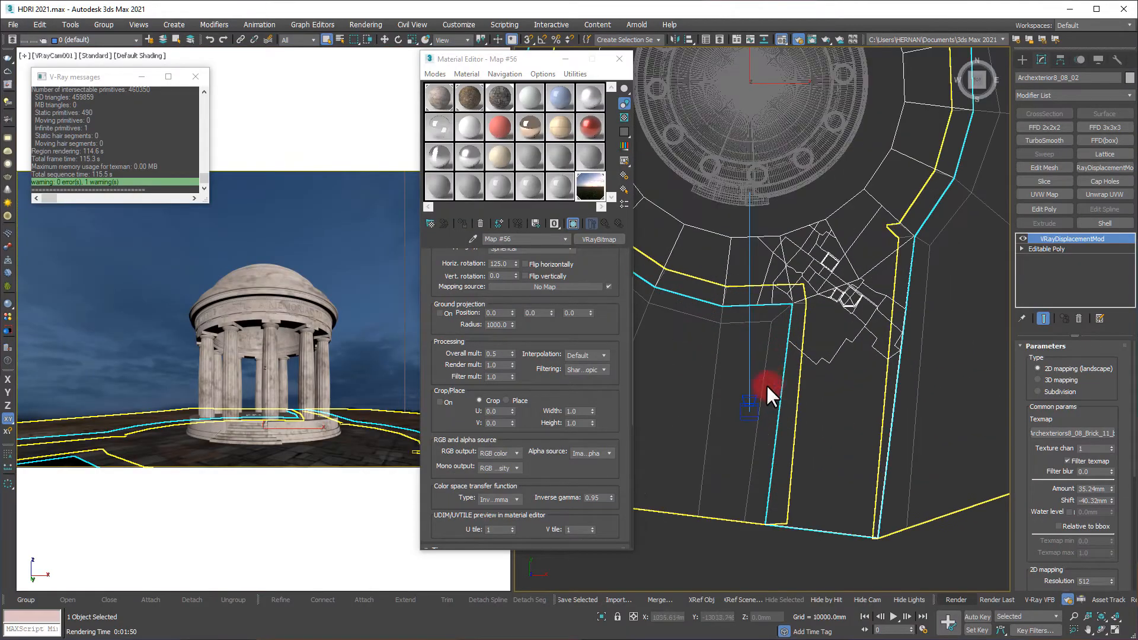
pyautogui.click(748, 403)
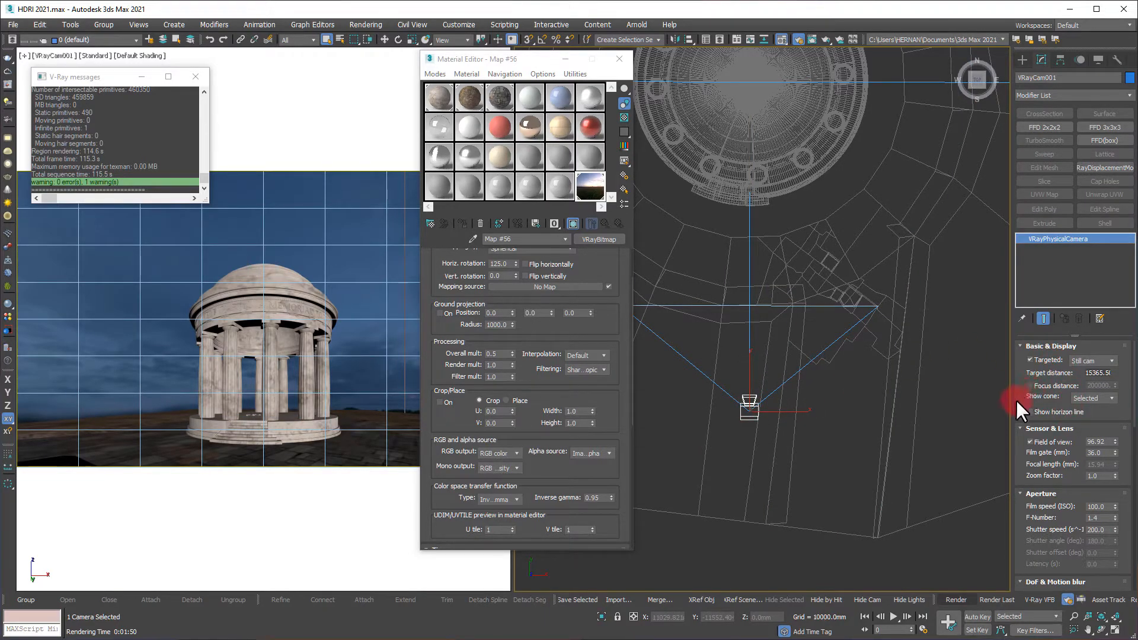
pyautogui.moveTo(1102, 419); pyautogui.dragTo(1098, 333)
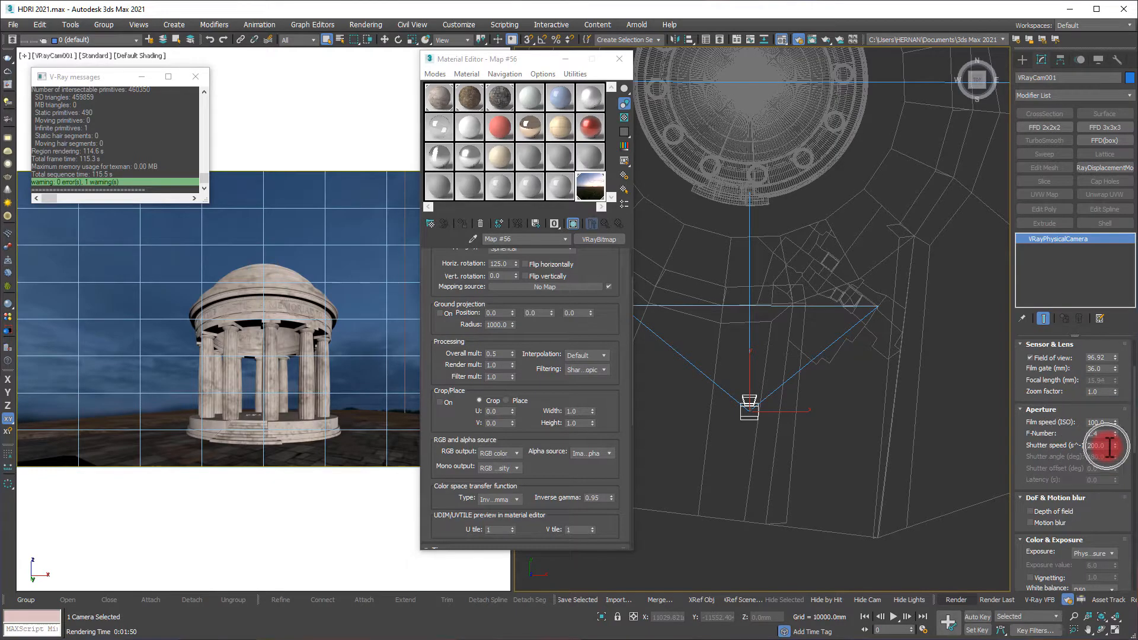
pyautogui.moveTo(1106, 522); pyautogui.dragTo(1091, 415)
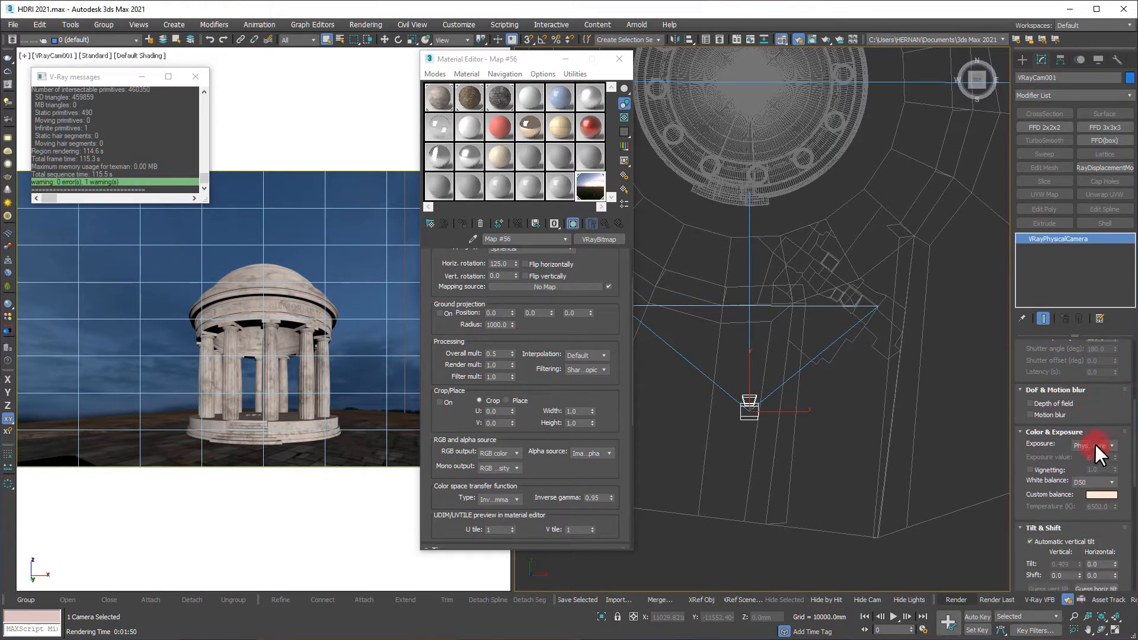
pyautogui.click(1098, 486)
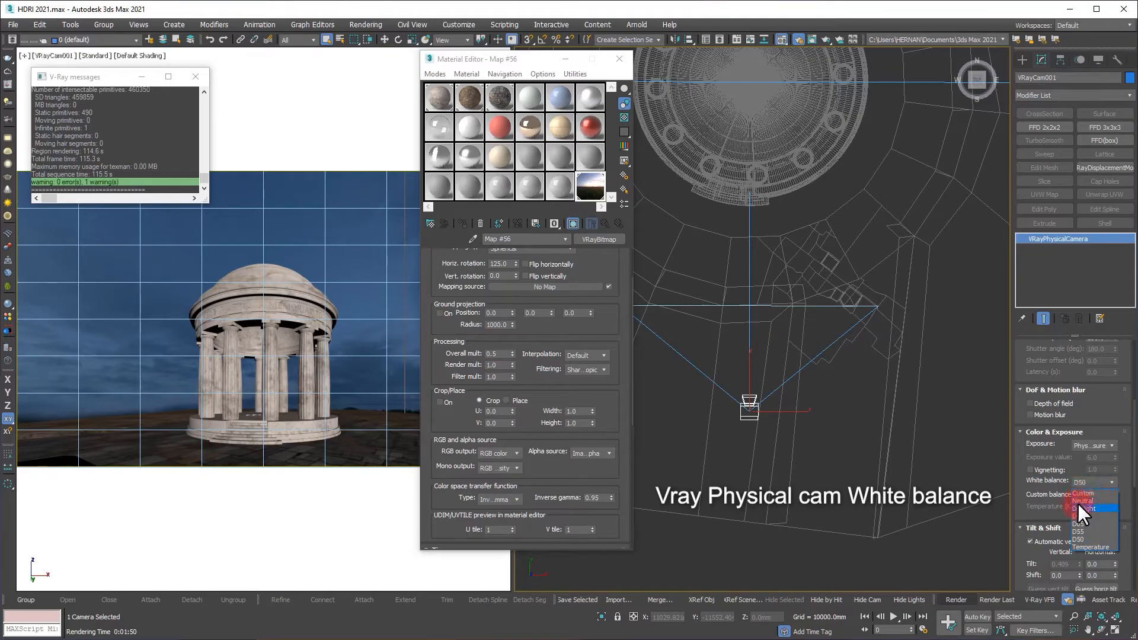
pyautogui.click(1078, 501)
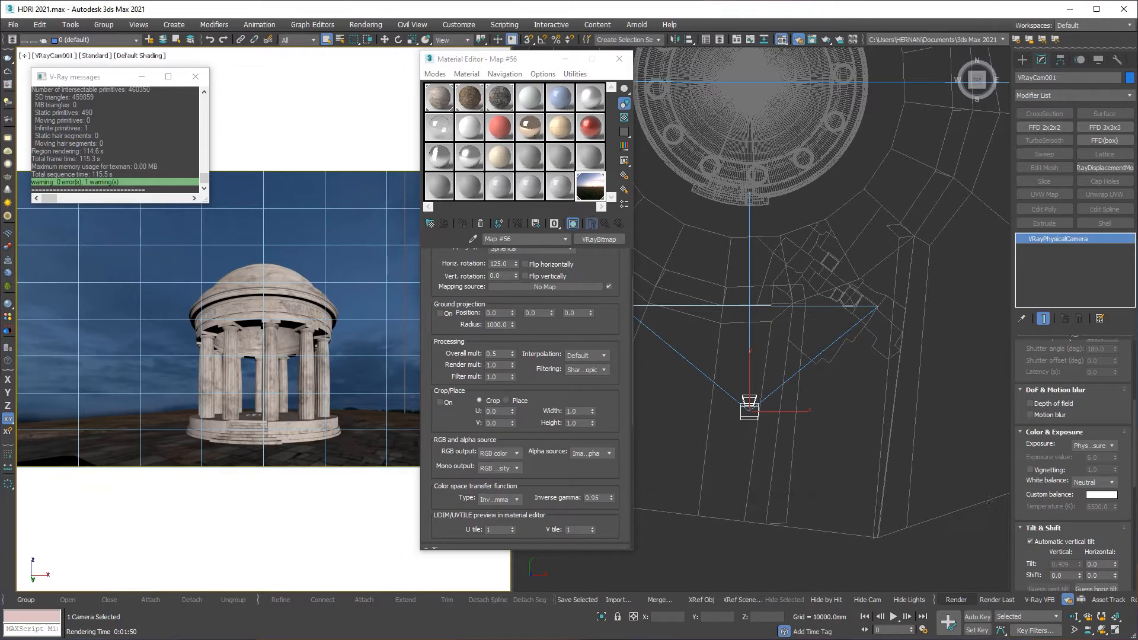
pyautogui.click(956, 600)
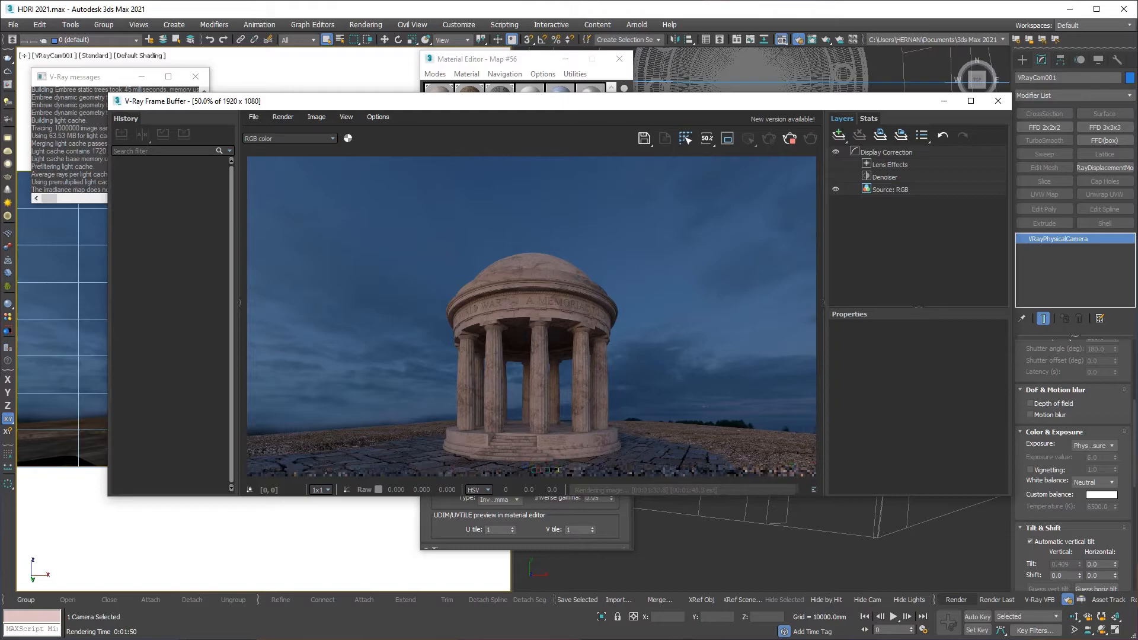
# Step: Set the camera's white balance to D55 and look at its custom balance colour without changing it
pyautogui.scroll(-2, 1097, 373)
pyautogui.scroll(-1, 1097, 373)
pyautogui.click(1110, 432)
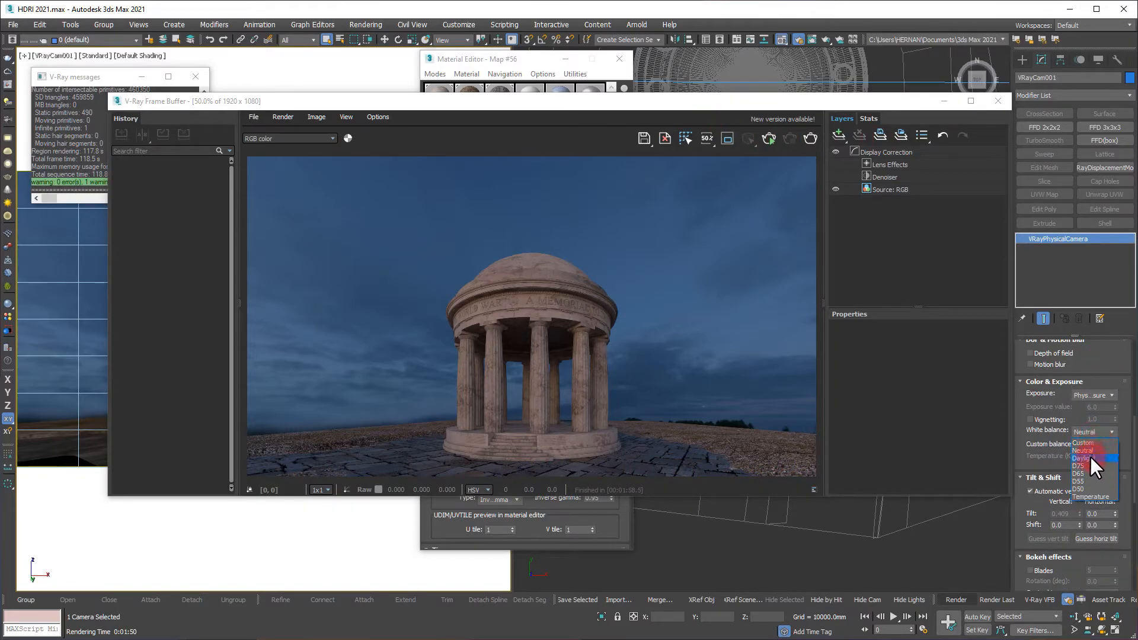
pyautogui.press('ctrl')
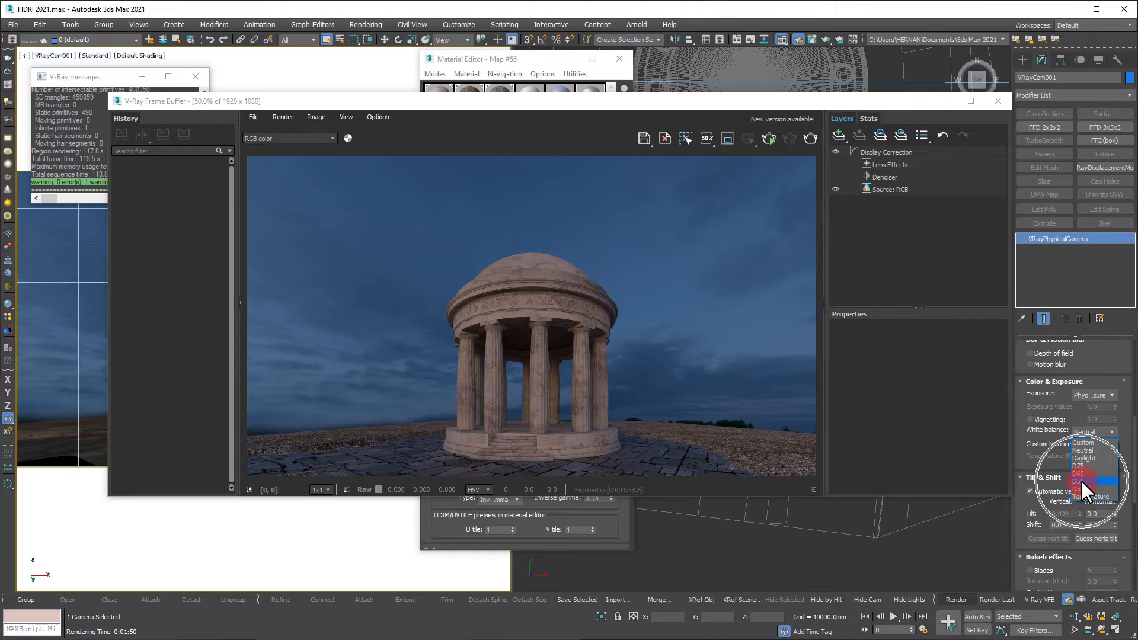
pyautogui.click(1081, 482)
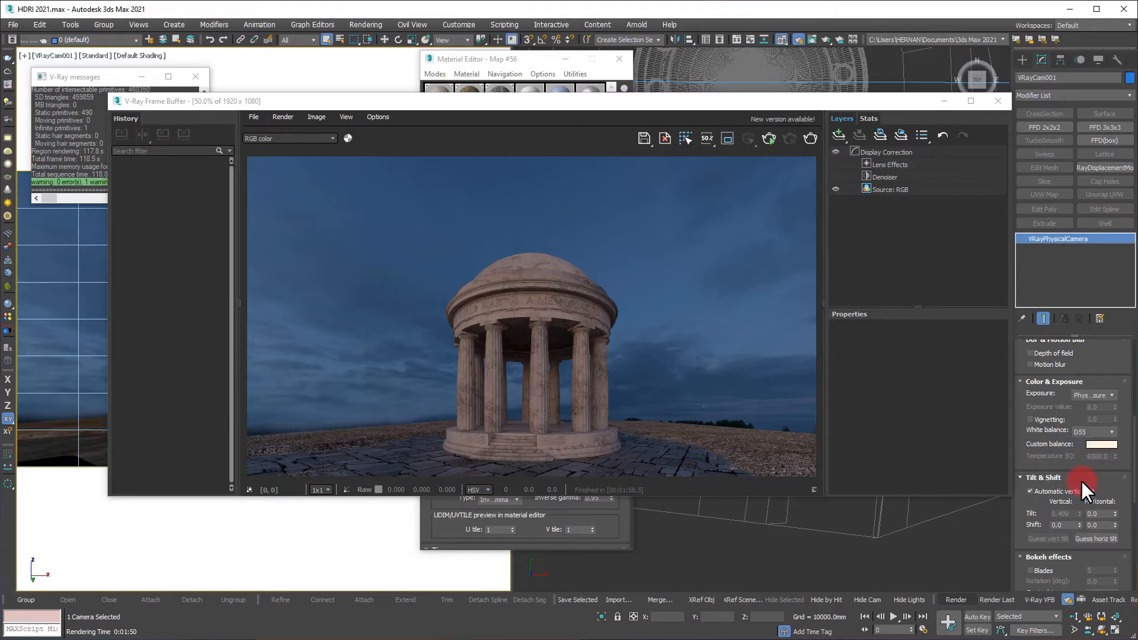
pyautogui.click(1103, 444)
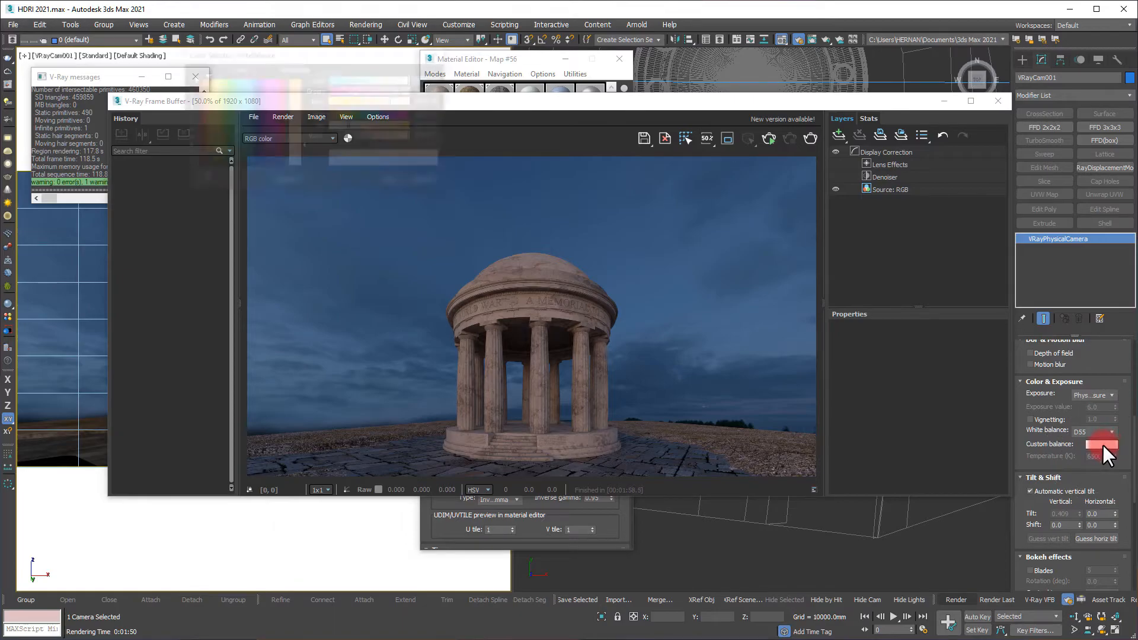
pyautogui.click(427, 182)
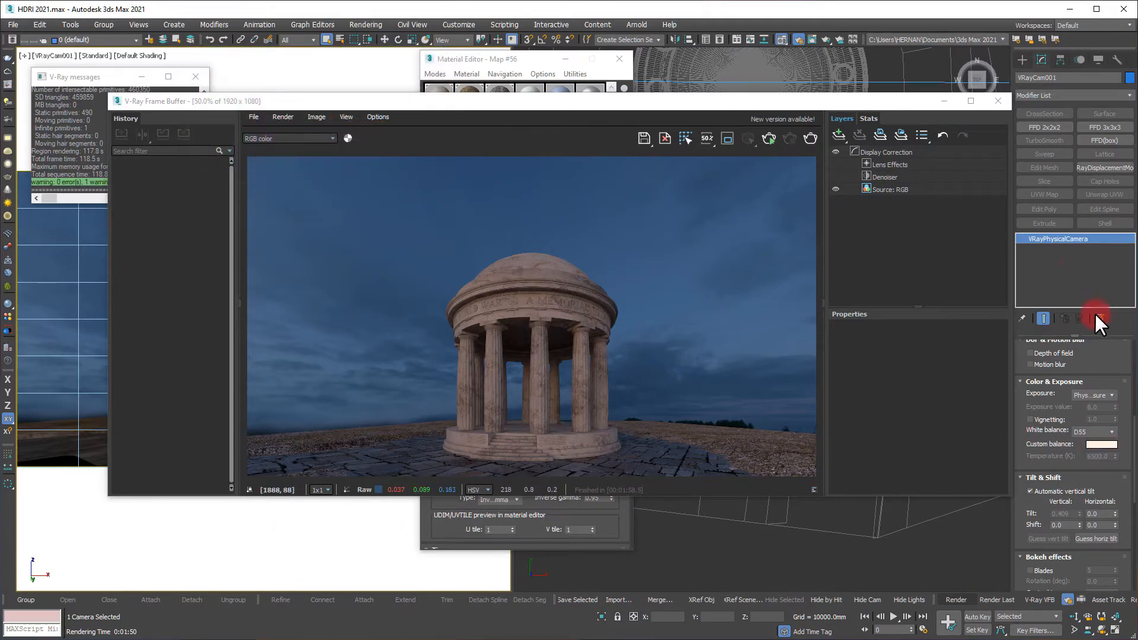
# Step: Try the D50 white balance on the camera, return to D55, and run a test render that is stopped early
pyautogui.click(1111, 433)
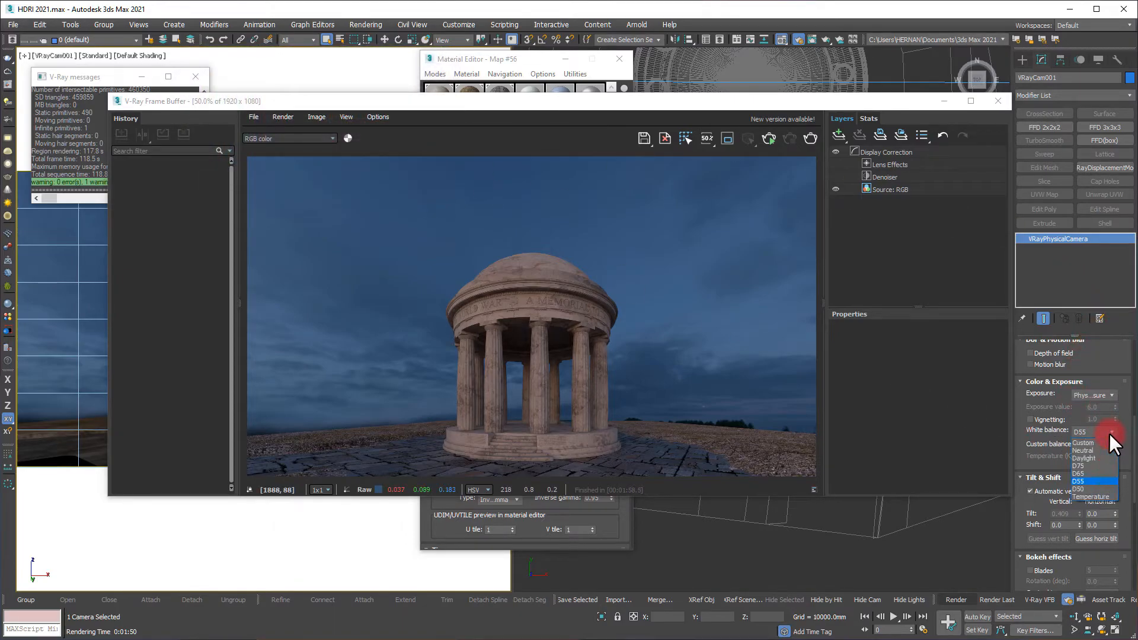
pyautogui.click(1083, 489)
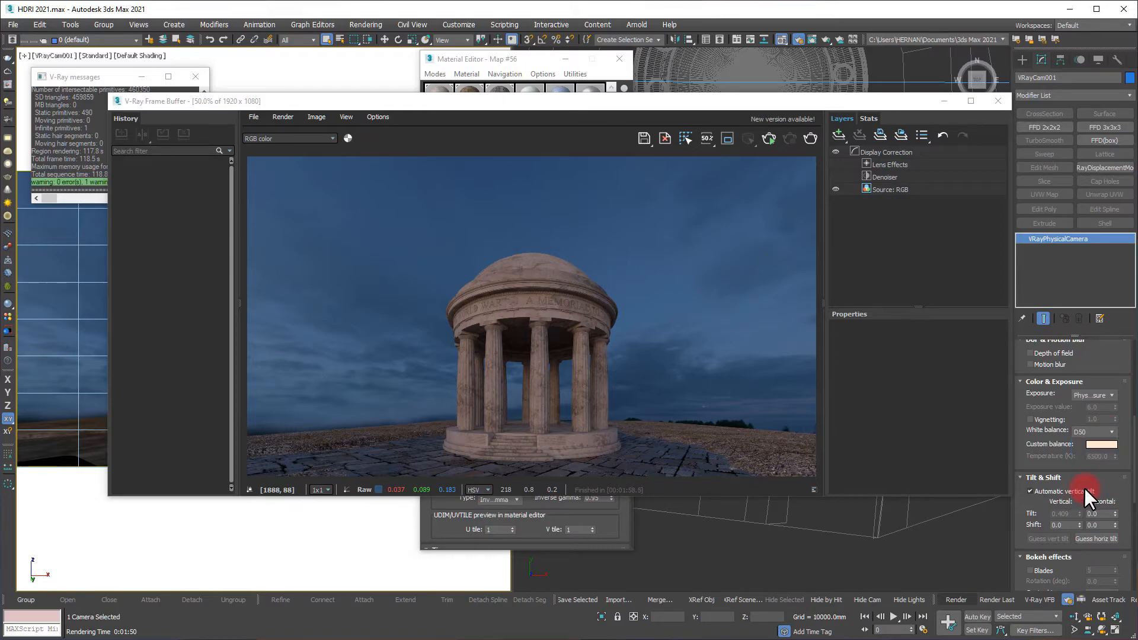
pyautogui.click(1108, 431)
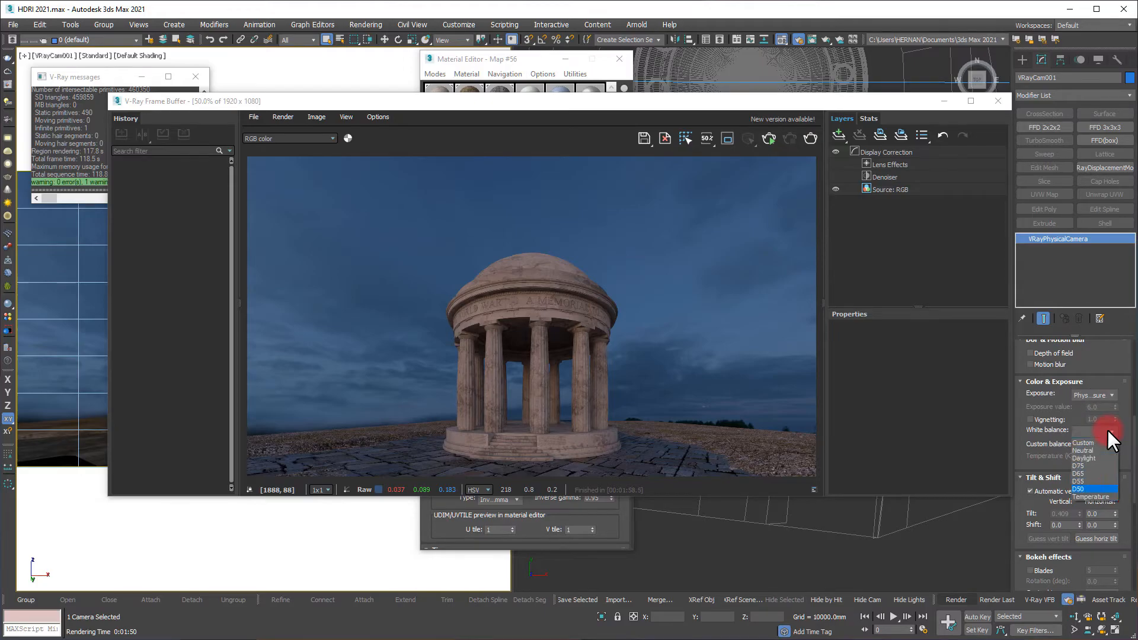
pyautogui.click(1082, 481)
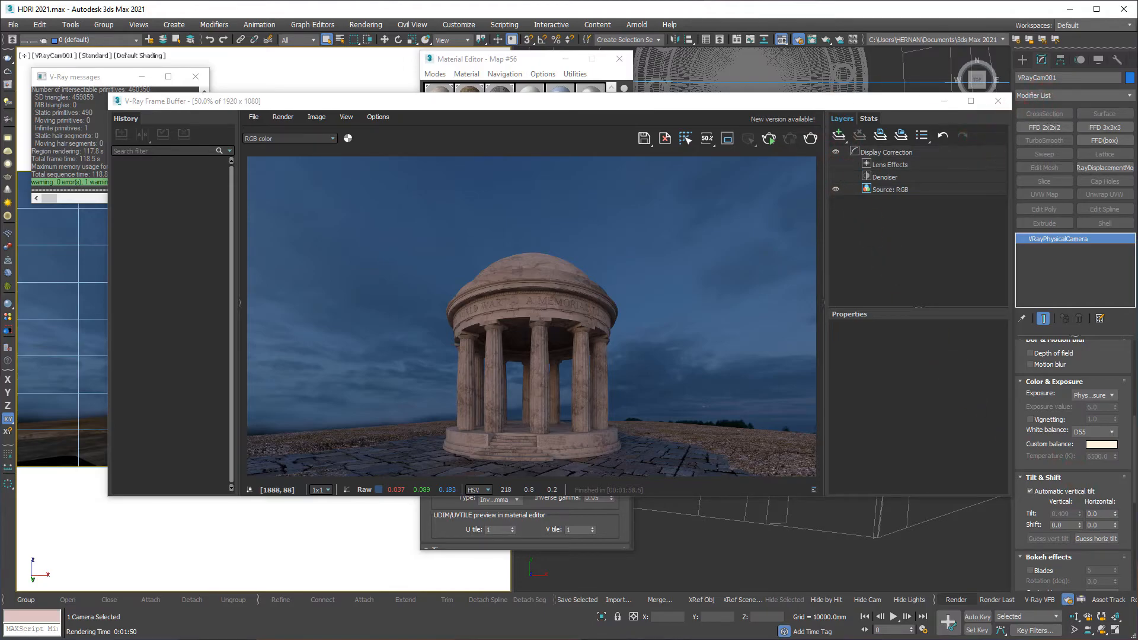
pyautogui.hotkey('shift', 'q')
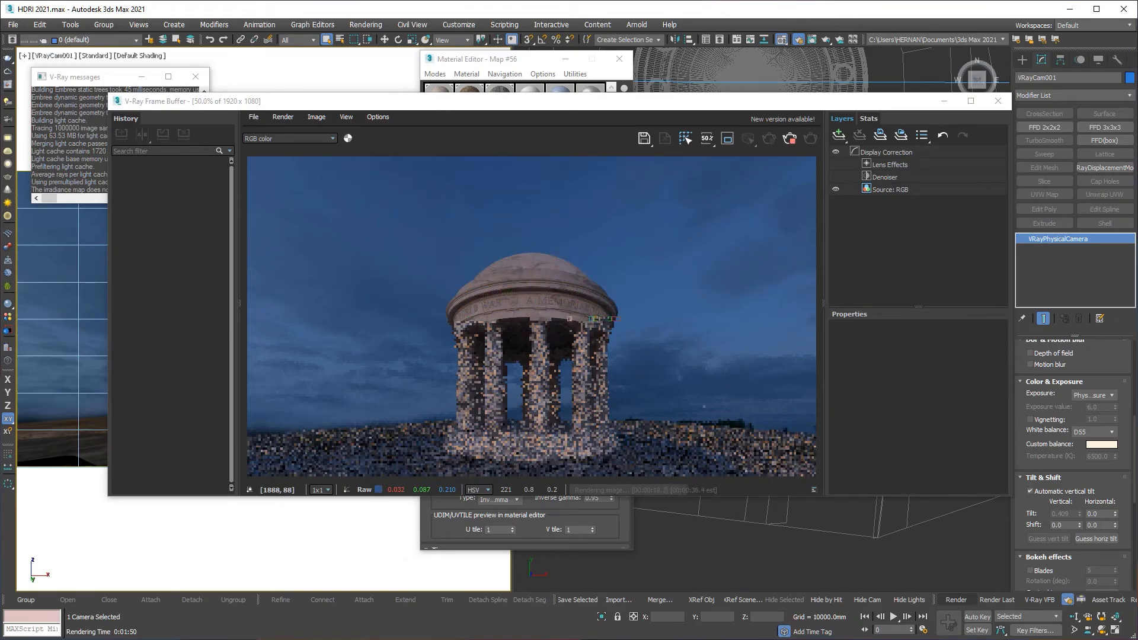
pyautogui.click(790, 139)
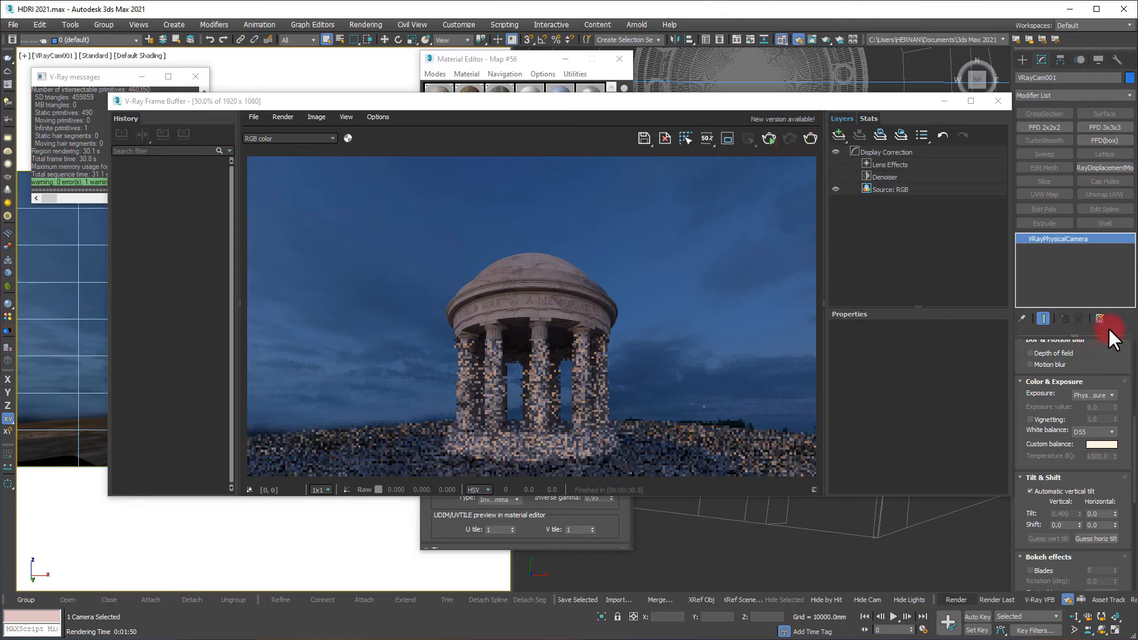
# Step: Switch the camera's white balance to Custom and inspect the custom balance colour, cancelling the colour selection
pyautogui.click(1111, 396)
pyautogui.click(1111, 395)
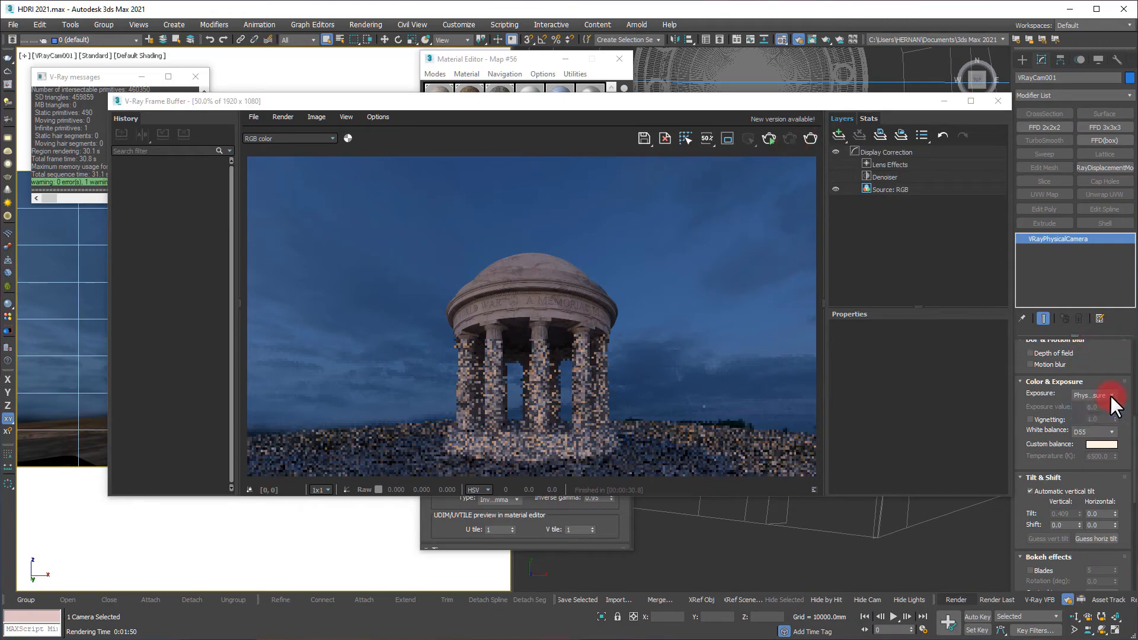
pyautogui.click(1111, 433)
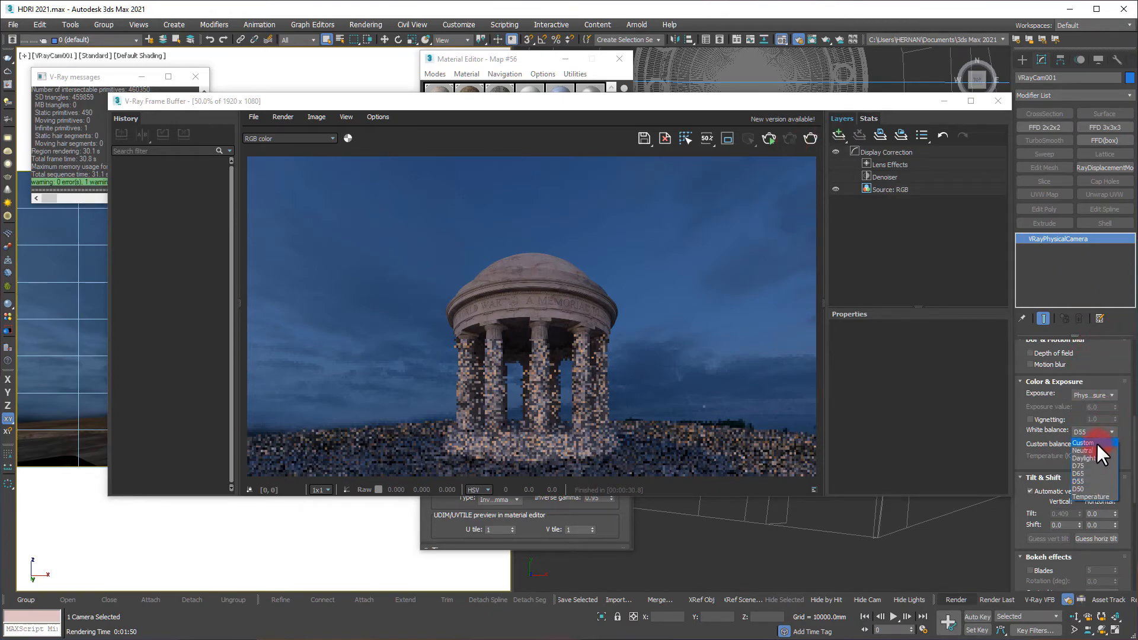
pyautogui.click(1092, 443)
pyautogui.click(1102, 446)
pyautogui.click(455, 189)
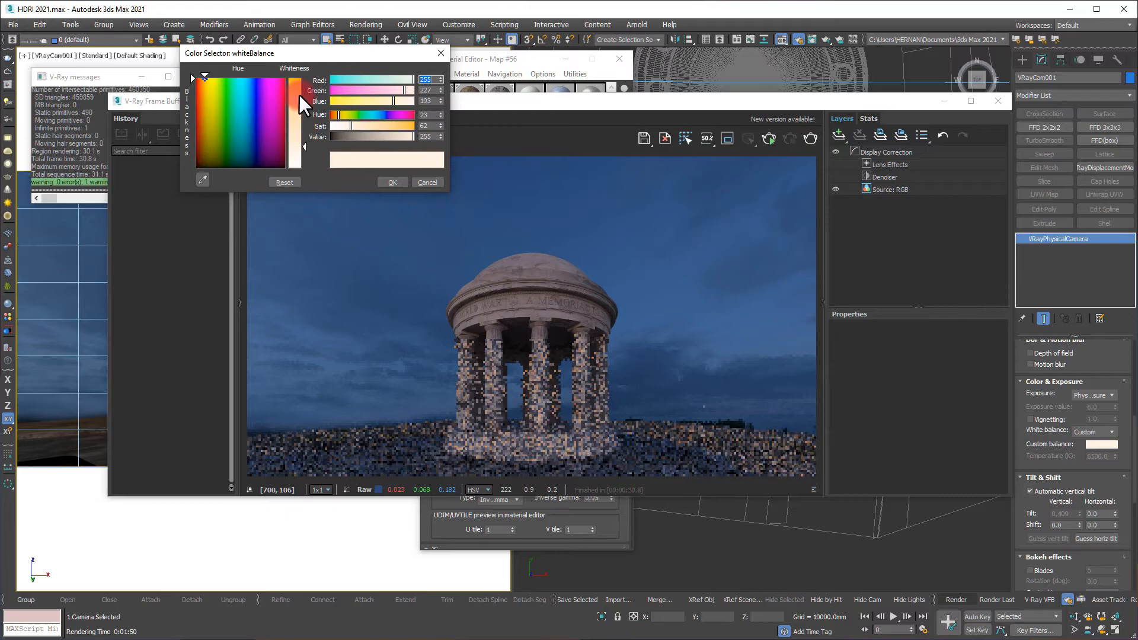
pyautogui.click(428, 183)
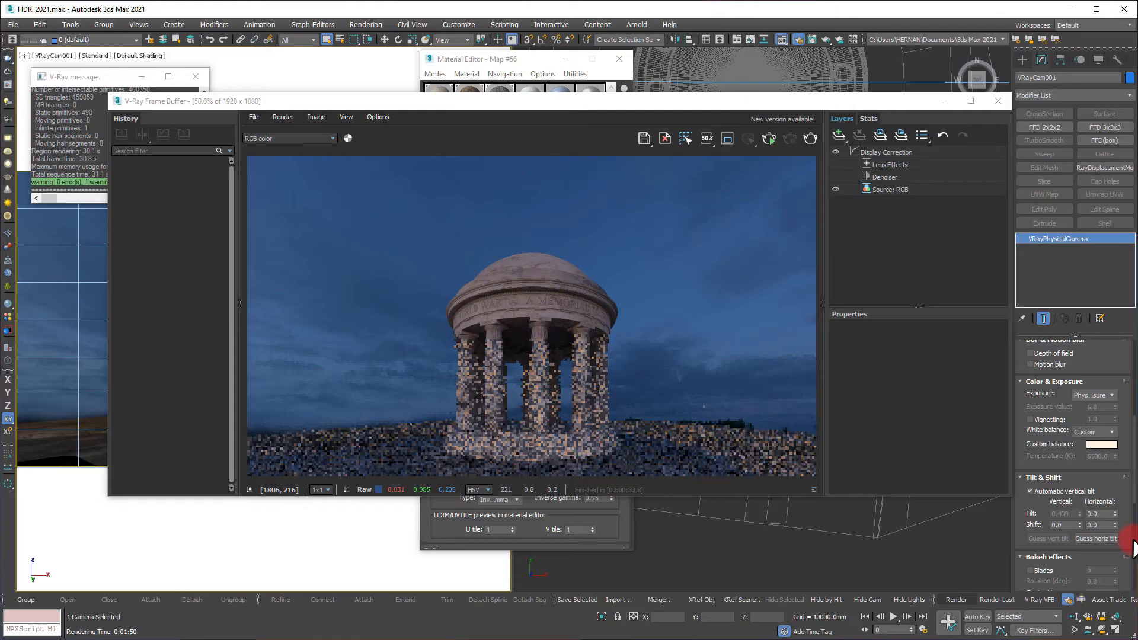
# Step: Set the camera's white balance to Temperature and render only a region of about 646 by 794 pixels around the temple
pyautogui.click(1110, 433)
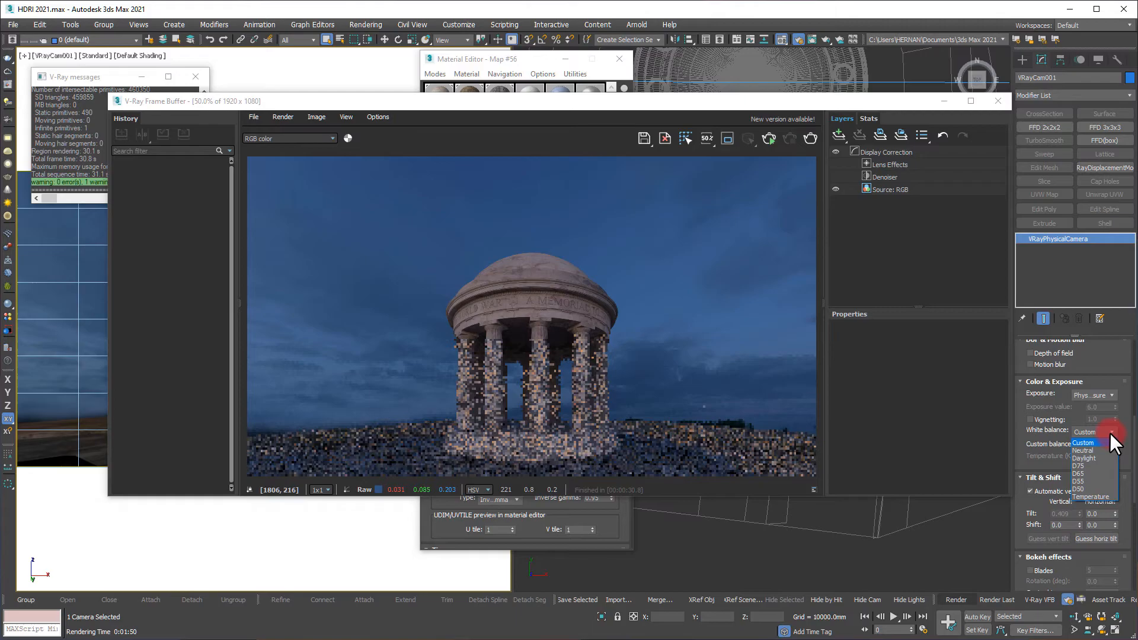
pyautogui.click(1079, 497)
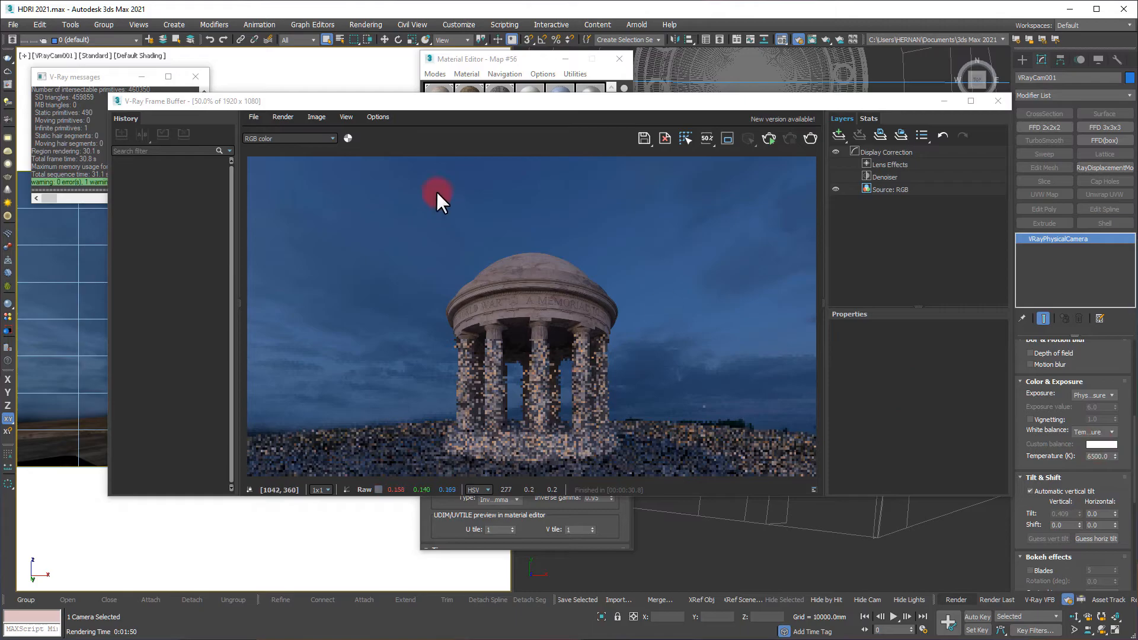
pyautogui.click(728, 140)
pyautogui.moveTo(428, 226); pyautogui.dragTo(620, 461)
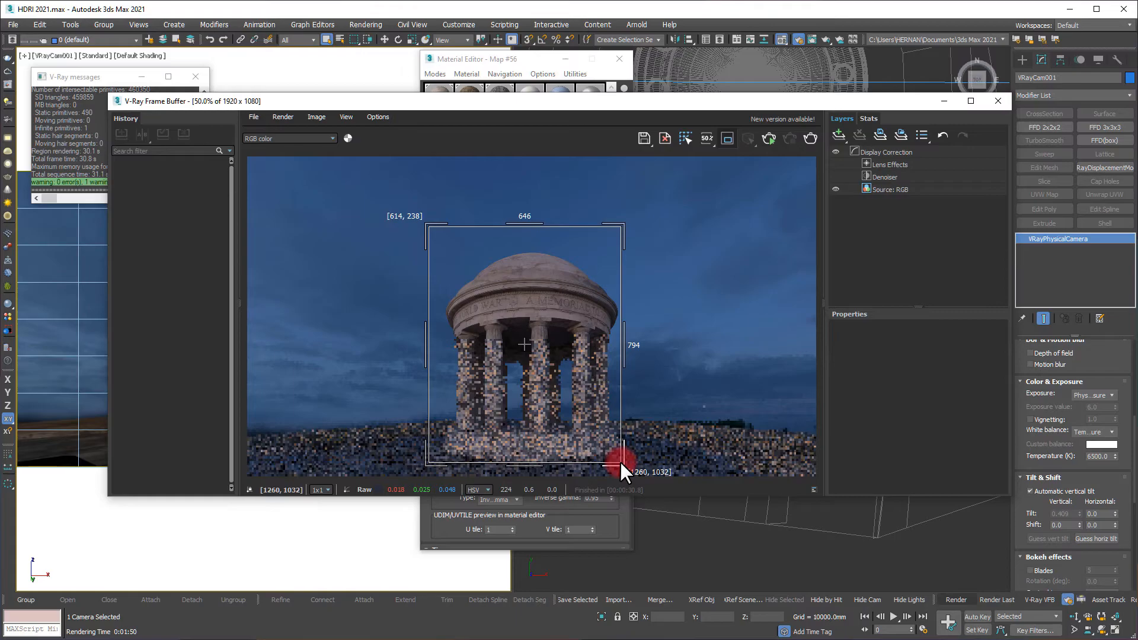
pyautogui.click(956, 600)
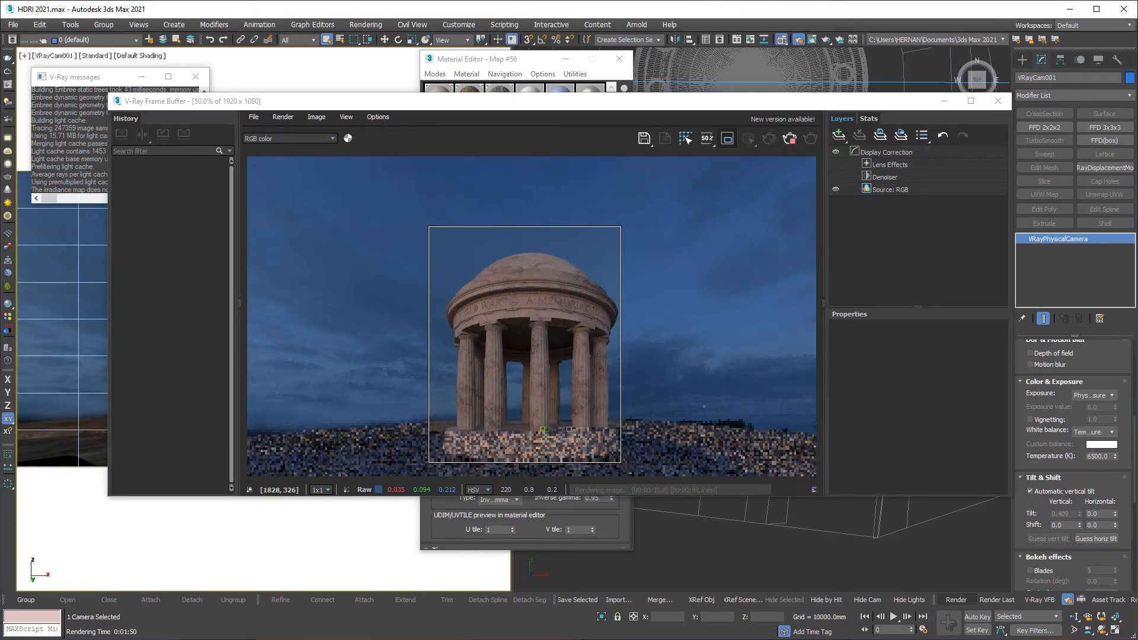
pyautogui.click(789, 137)
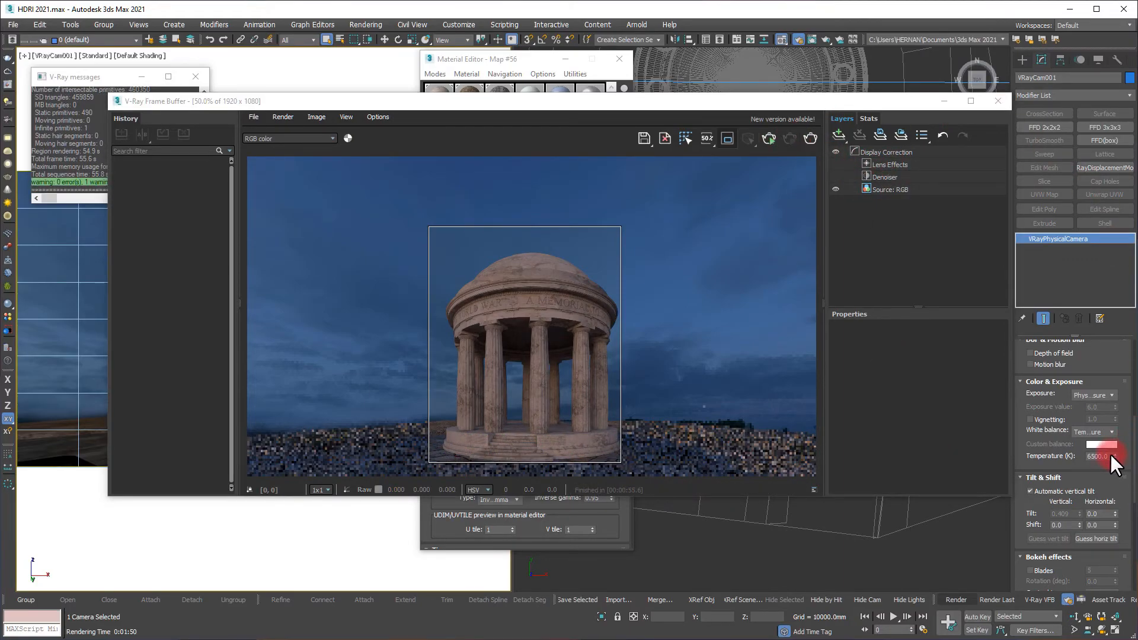
# Step: Set the white balance temperature to 3500 K, render the temple region, and stop the render
pyautogui.doubleClick(1110, 456)
pyautogui.write('3500')
pyautogui.press('Return')
pyautogui.click(810, 138)
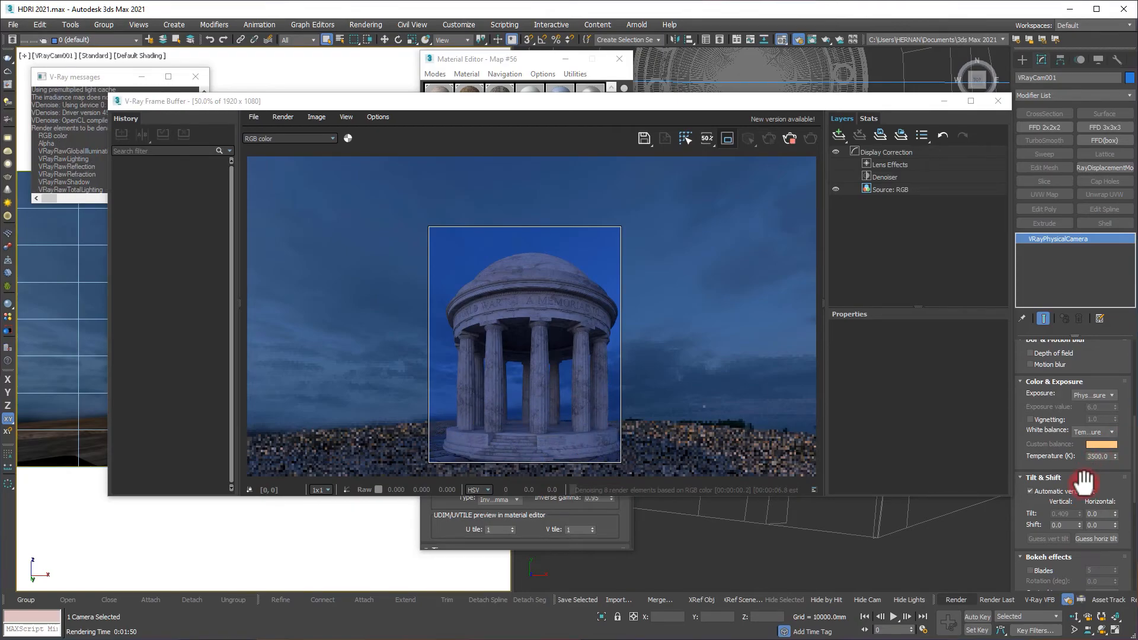
pyautogui.click(787, 137)
# Step: Set the white balance temperature to 4500 K and render the temple region again
pyautogui.moveTo(1109, 456); pyautogui.dragTo(1020, 457)
pyautogui.write('450')
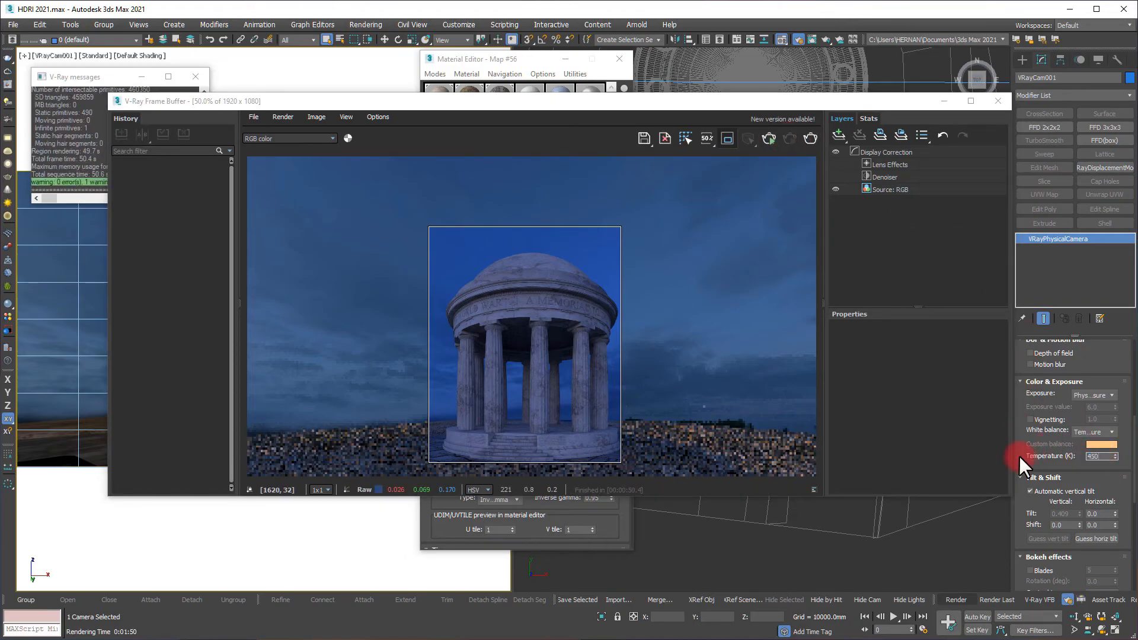
pyautogui.write('0')
pyautogui.press('Return')
pyautogui.hotkey('shift', 'q')
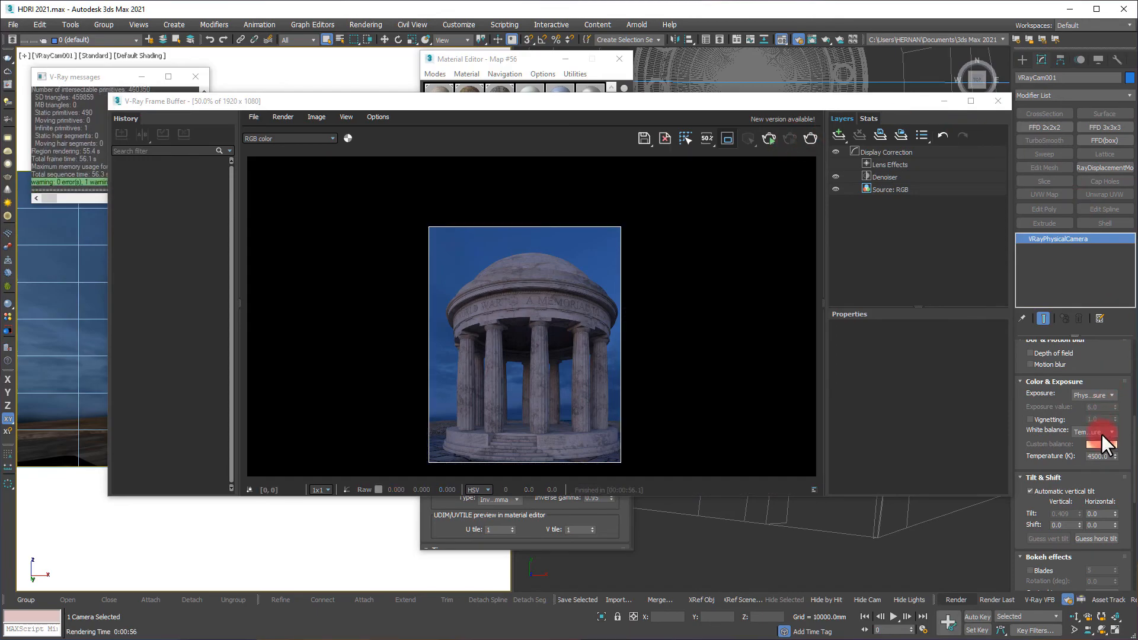
# Step: Set the camera's white balance to D50 and turn off region rendering in the frame buffer
pyautogui.click(1110, 434)
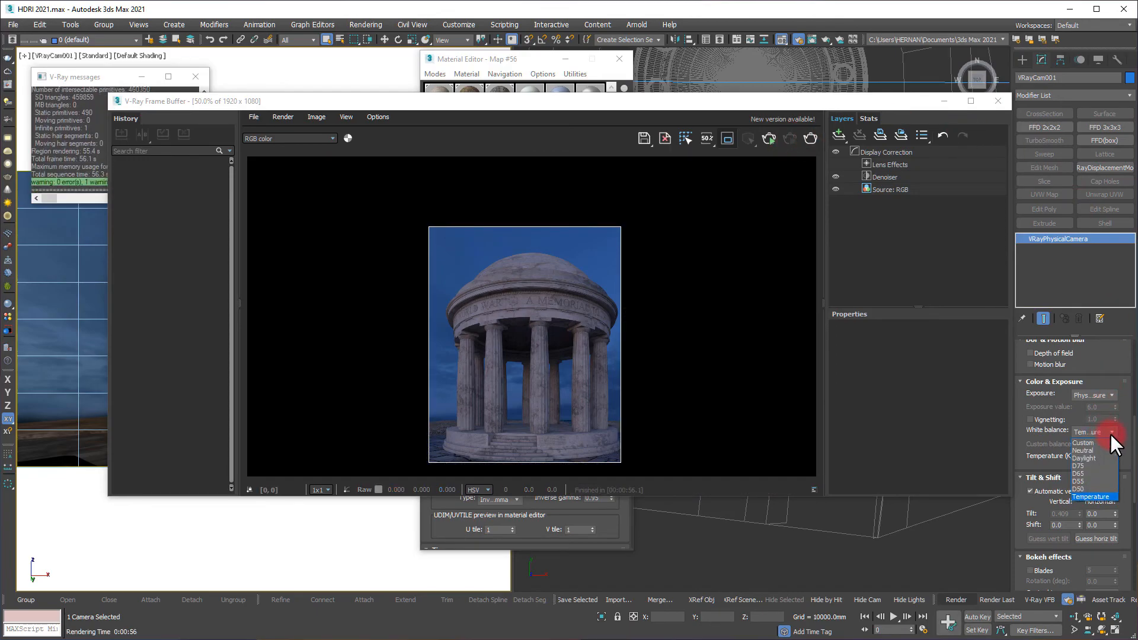
pyautogui.click(1083, 490)
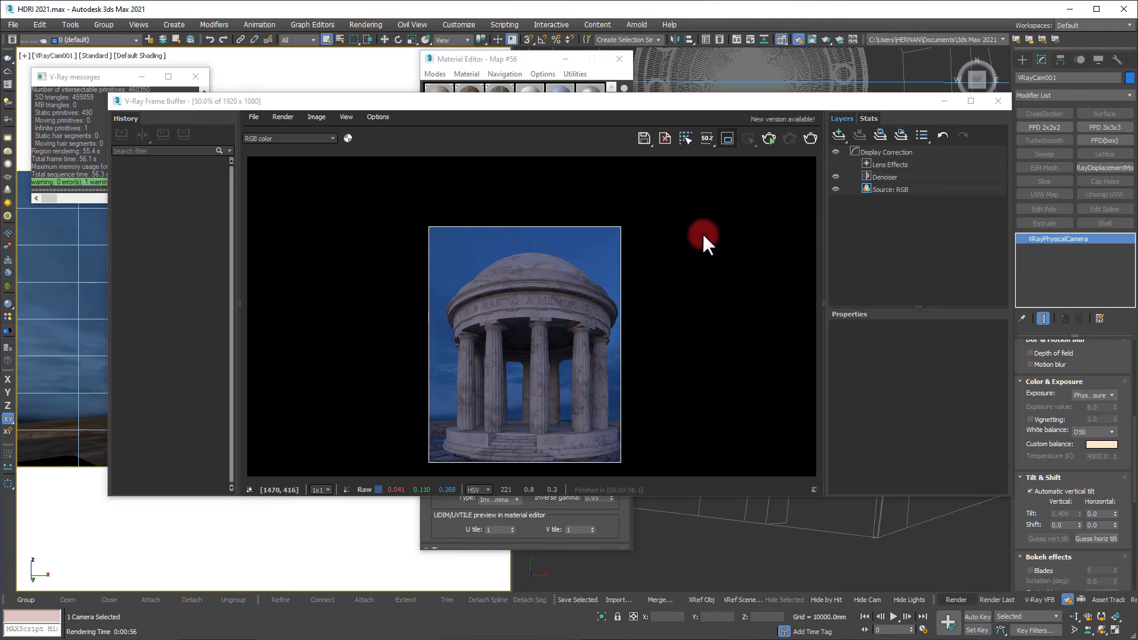
pyautogui.click(726, 140)
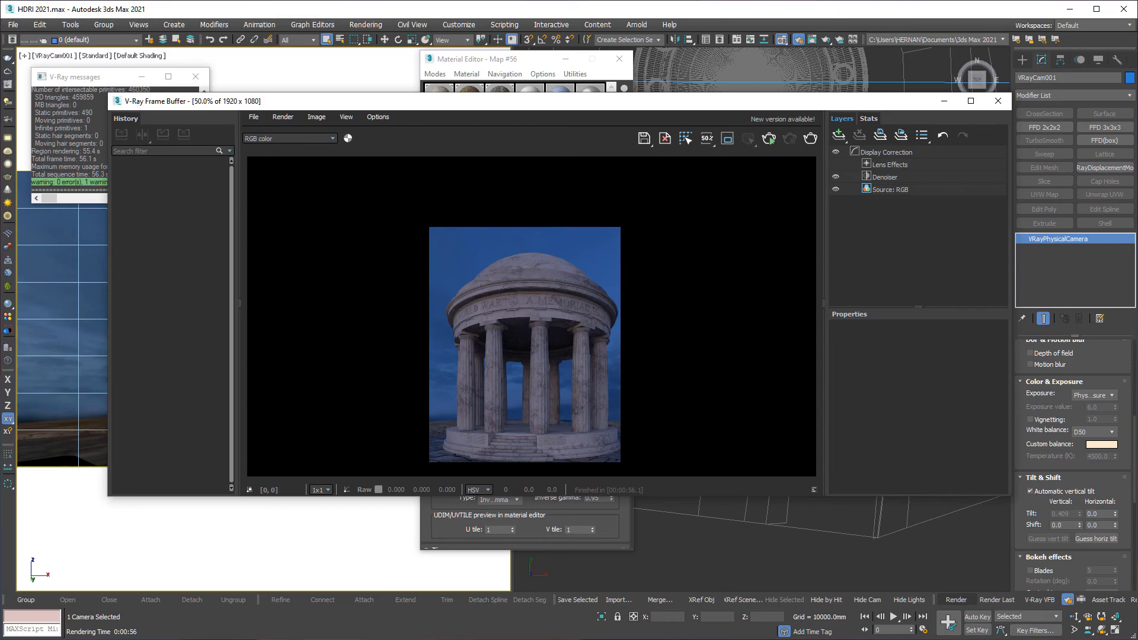